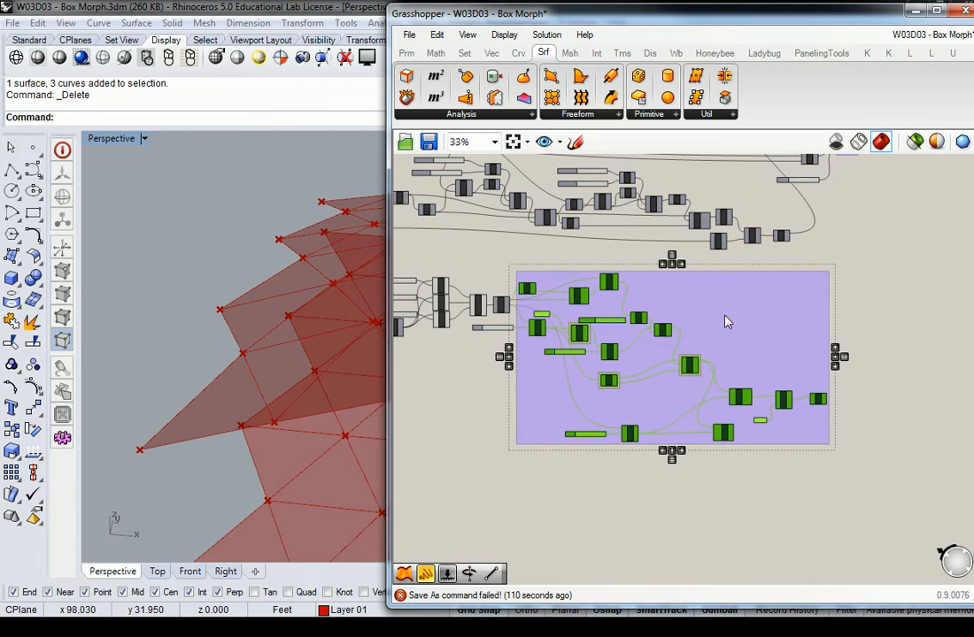
Name the component group that holds the arc and loft components "FIX THIS".
left_click(753, 318)
left_click_drag(668, 319, 812, 324)
right_click(776, 315)
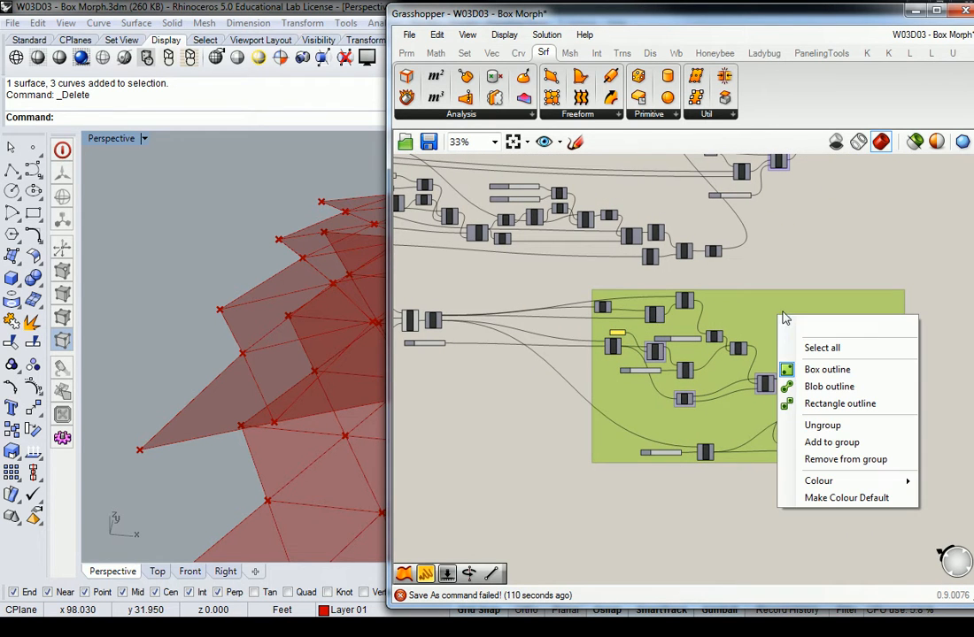
type("FIX THIS")
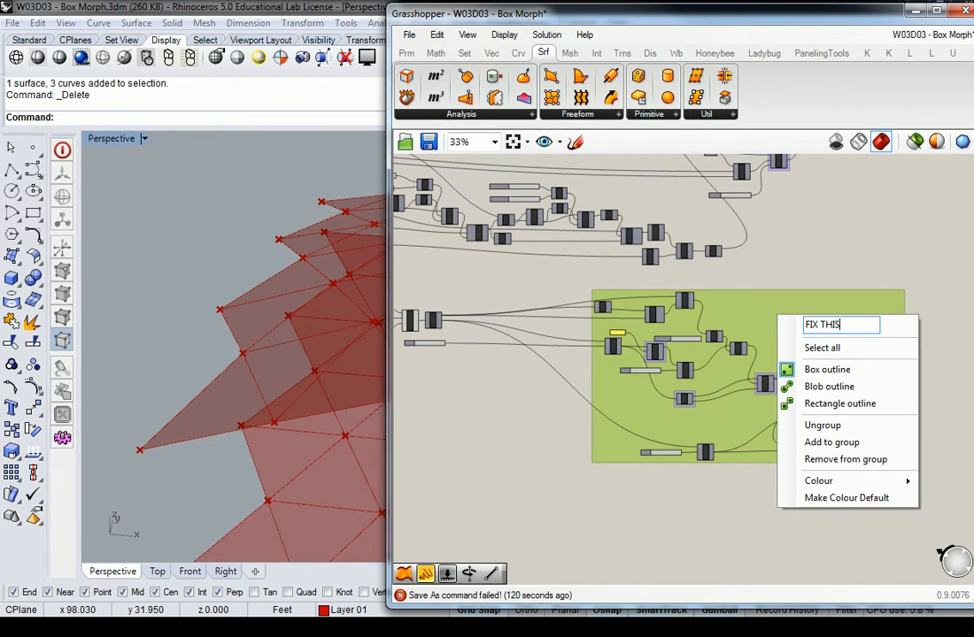
key("Return")
Change the colour of the FIX THIS group from purple to turquoise by adjusting its hue.
scroll(772, 326, "up", 4)
right_click(773, 352)
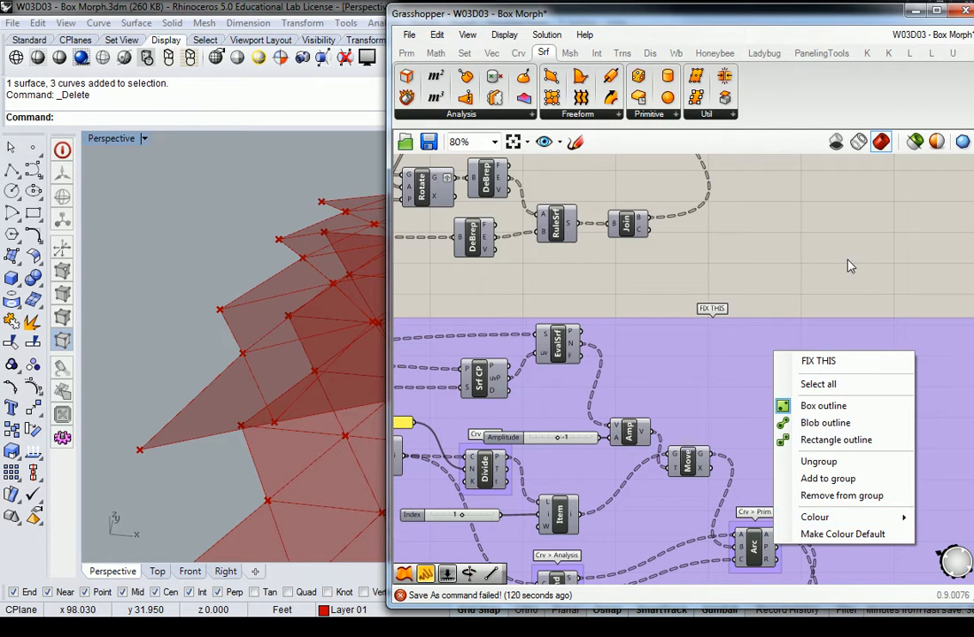
right_click_drag(850, 276, 617, 222)
right_click(626, 376)
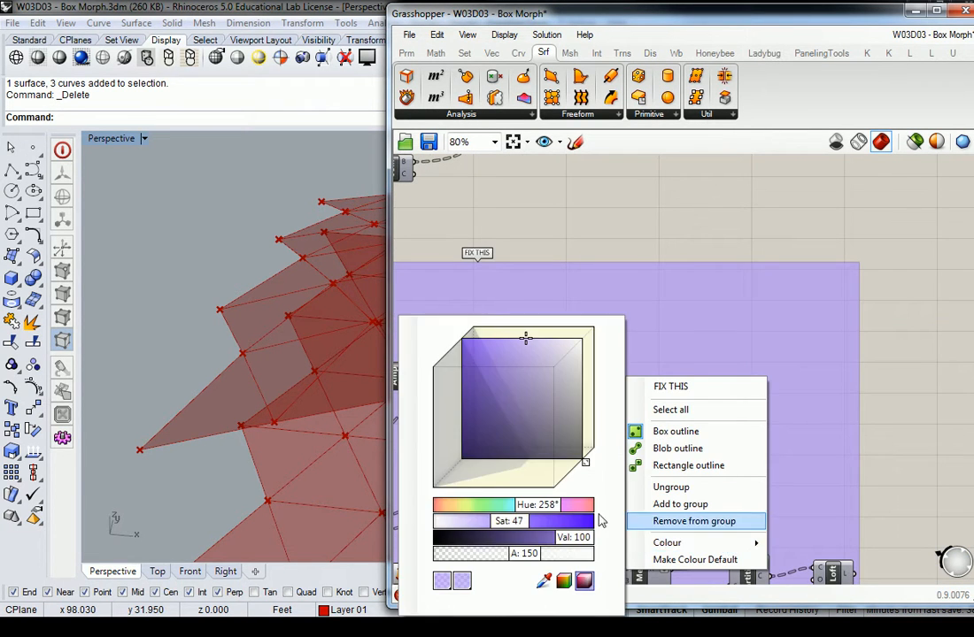
mouse_move(667, 544)
left_click_drag(546, 506, 519, 506)
left_click(660, 237)
Examine the moved points, the four-point surfaces built from them, and the chunk output of the Partition component.
scroll(660, 237, "down", 1)
scroll(660, 238, "down", 4)
right_click_drag(659, 237, 854, 246)
right_click(501, 283)
left_click(439, 357)
right_click_drag(475, 316, 488, 297)
scroll(476, 315, "up", 5)
left_click(662, 347)
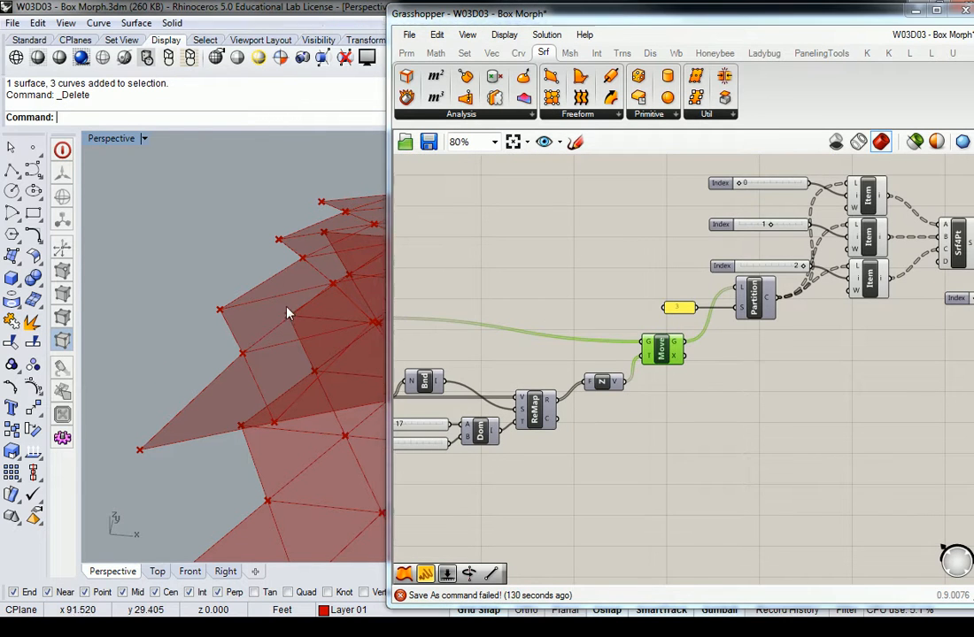
right_click_drag(285, 312, 218, 324, "shift")
left_click(772, 349)
right_click_drag(860, 332, 625, 369)
left_click(726, 292)
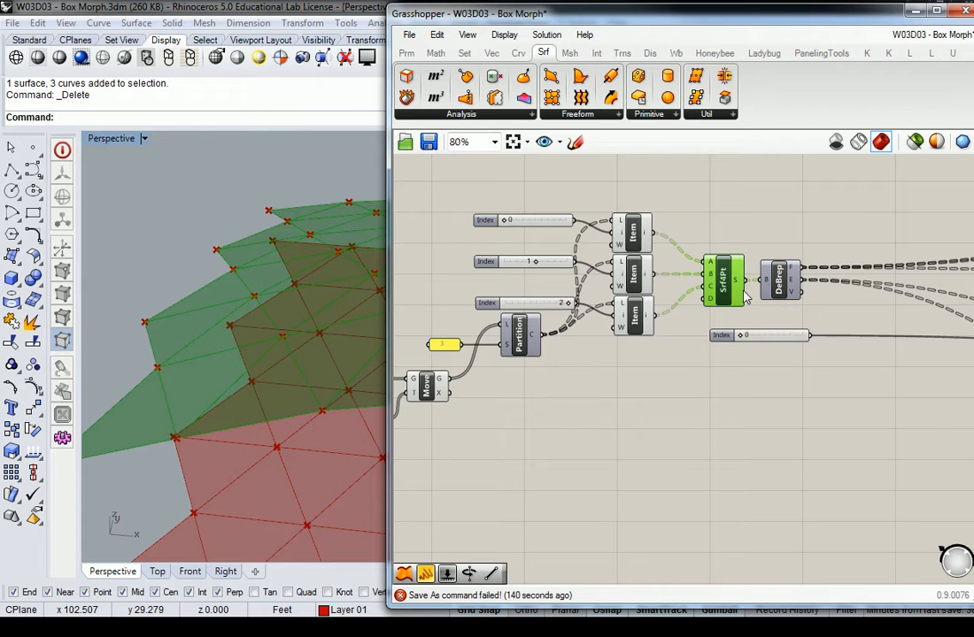
right_click_drag(724, 285, 685, 286)
mouse_move(499, 343)
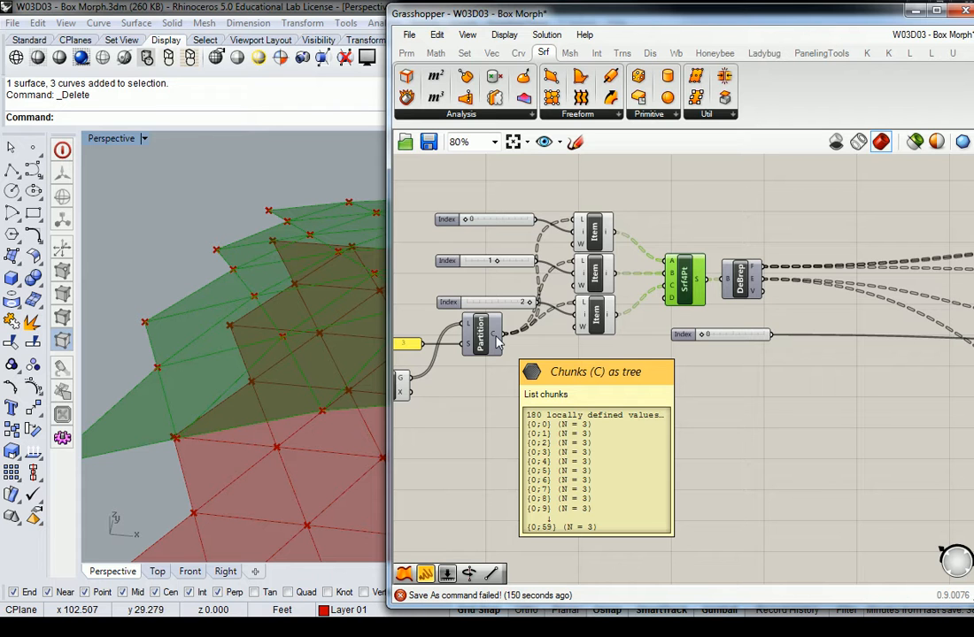
left_click(611, 411)
right_click_drag(598, 412, 603, 384)
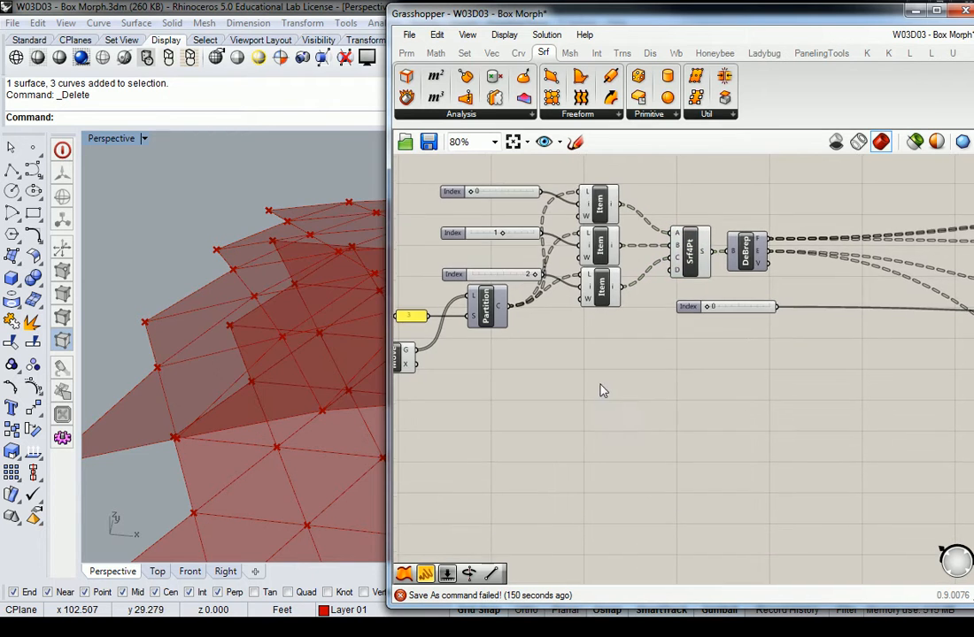
Add a Patch component below the Item components and connect the Partition chunks to its points input.
left_click(584, 119)
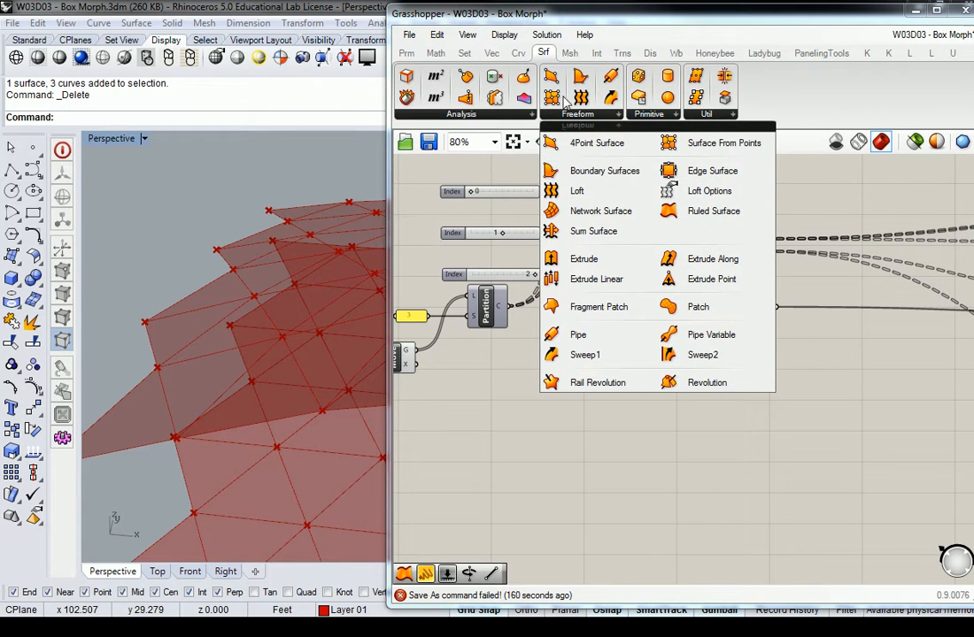
left_click(691, 307)
left_click(608, 409)
left_click(582, 391)
mouse_move(506, 307)
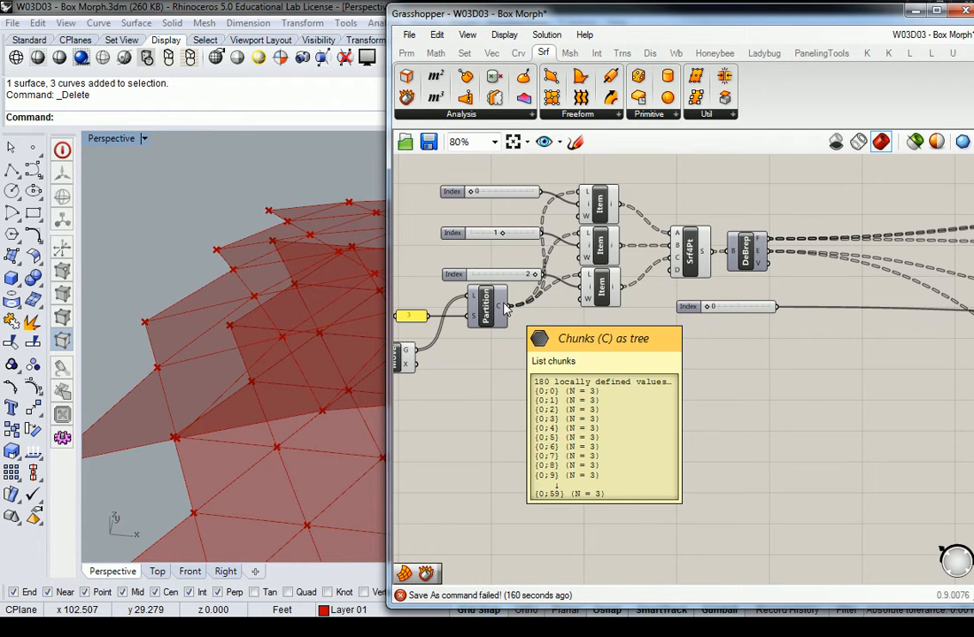
left_click_drag(505, 308, 591, 382)
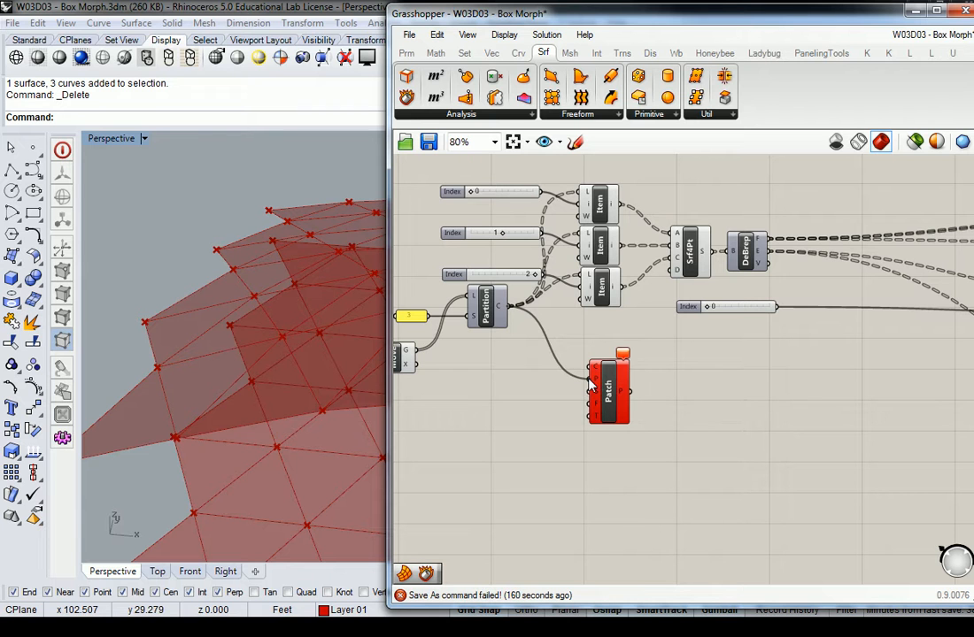
Flatten the points input of the Patch component and inspect the surface in the Perspective view.
right_click(310, 278)
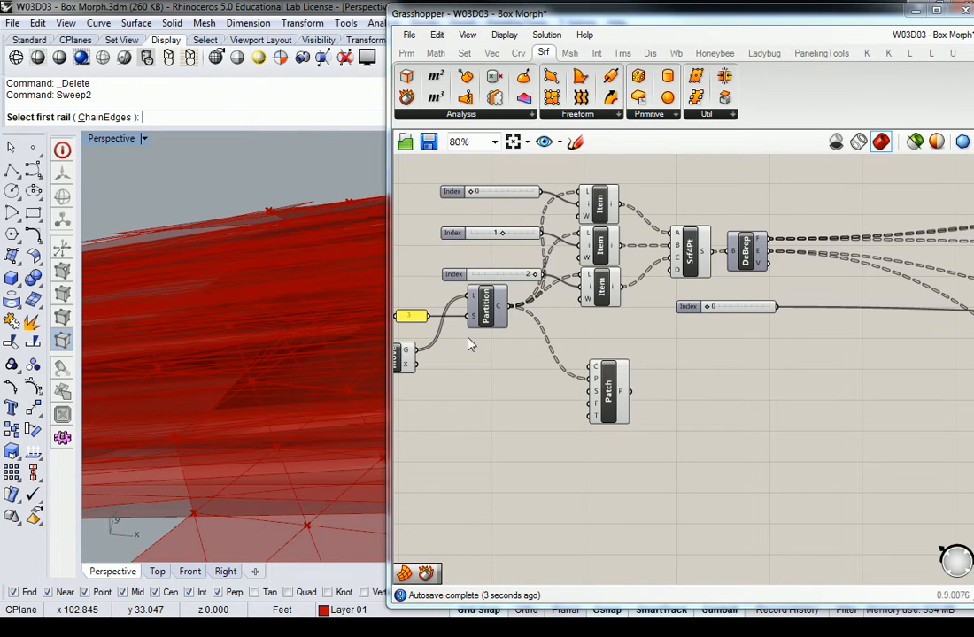
right_click(598, 387)
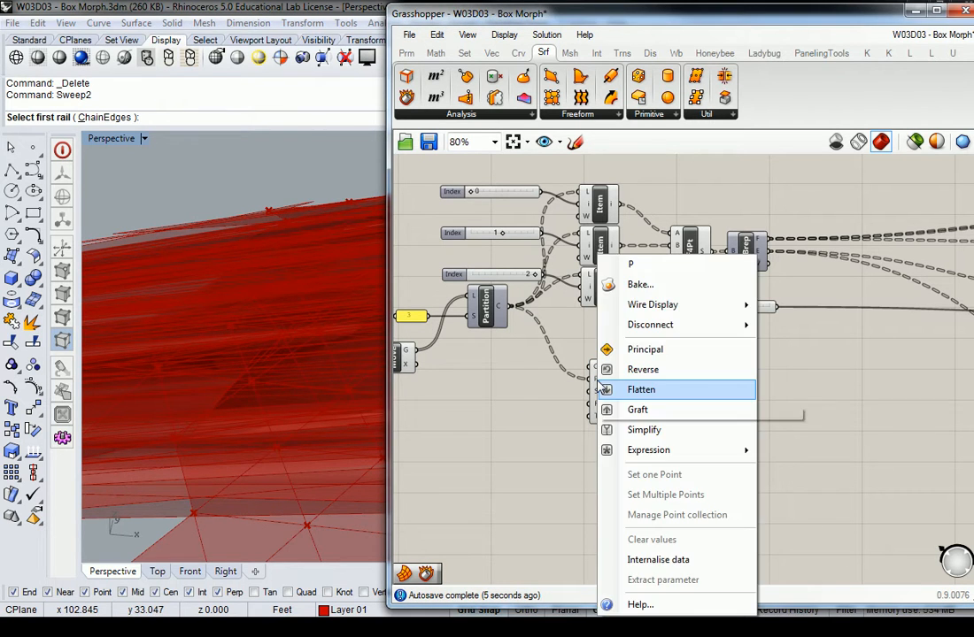
left_click(651, 395)
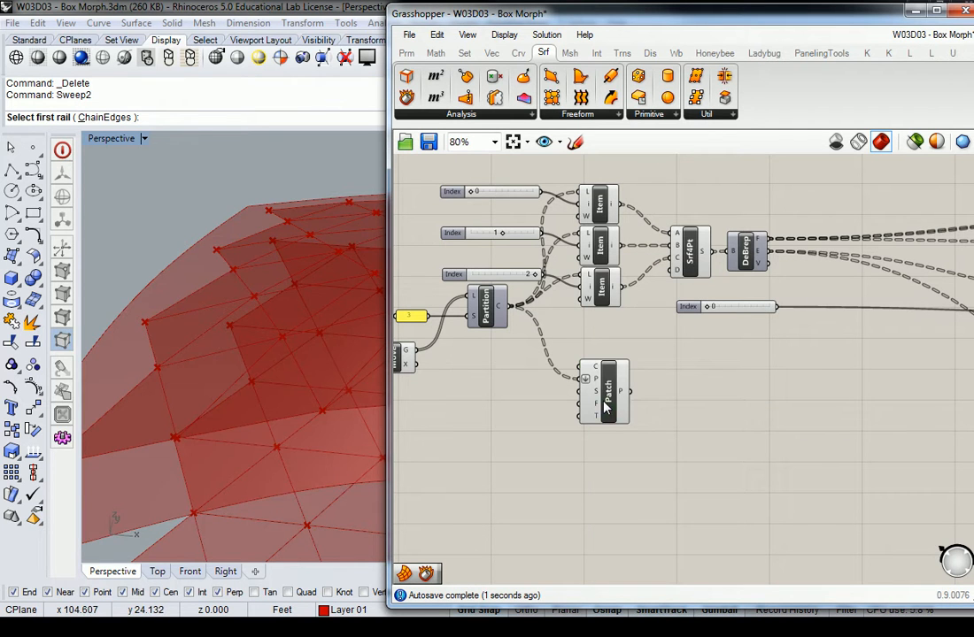
scroll(268, 331, "down", 5)
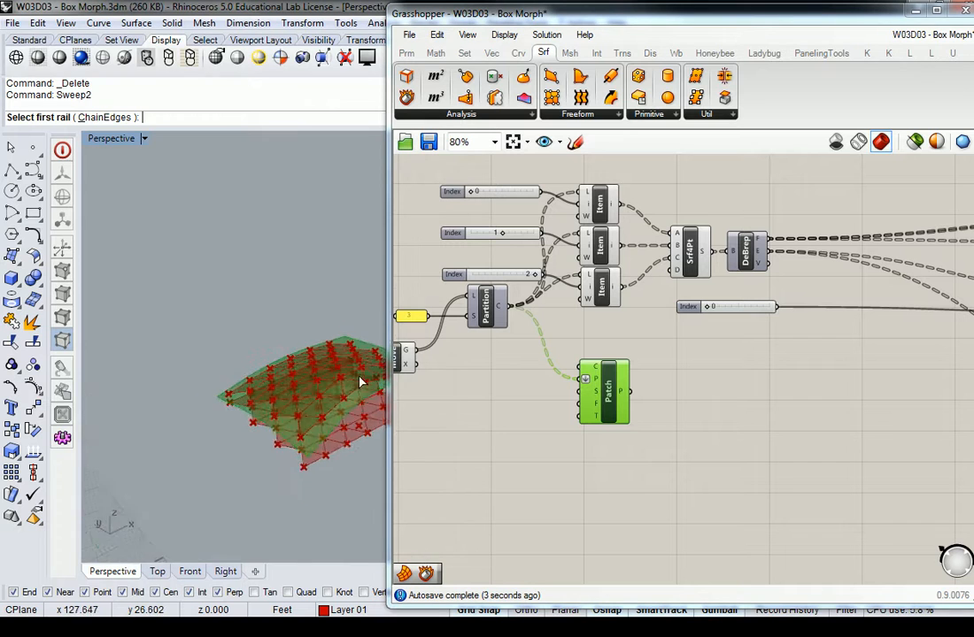
scroll(347, 393, "up", 5)
mouse_move(348, 393)
right_mouse_down()
mouse_move(354, 402)
mouse_move(315, 352)
mouse_move(260, 369)
mouse_move(302, 292)
mouse_move(246, 382)
mouse_move(249, 402)
mouse_move(220, 354)
mouse_move(191, 387)
mouse_move(329, 390)
mouse_move(319, 413)
mouse_move(220, 424)
mouse_move(297, 500)
mouse_move(339, 406)
mouse_move(269, 402)
mouse_move(282, 413)
mouse_move(336, 403)
right_mouse_up()
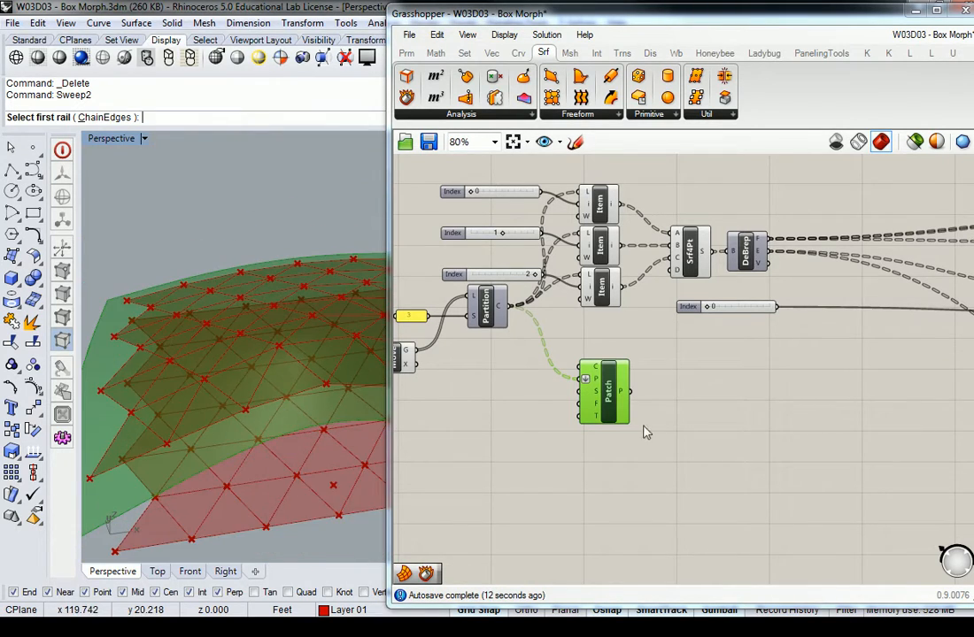
left_click(531, 383)
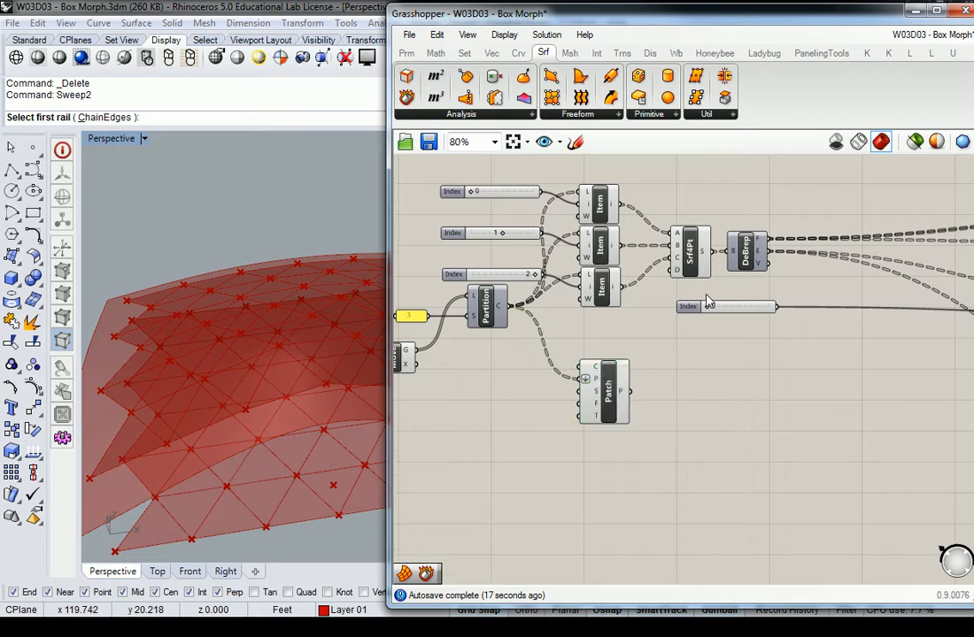
Turn off the preview of the four-point surface and DeBrep components.
scroll(747, 237, "down", 3)
left_click_drag(754, 206, 628, 315)
middle_click(656, 243)
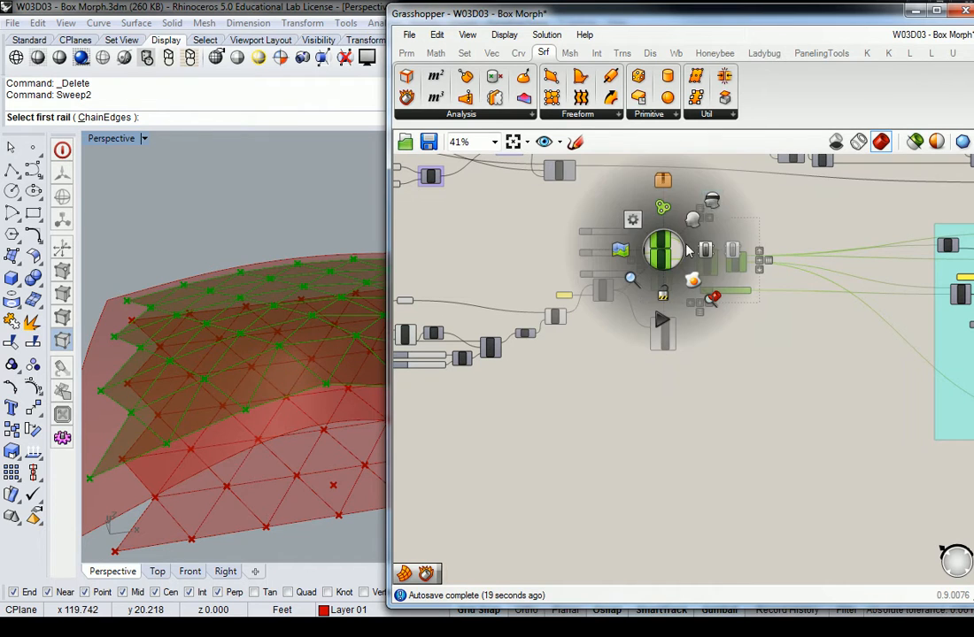
right_click_drag(283, 332, 358, 376)
Try a Boolean Toggle set to True on the Patch component's trim (T) input.
scroll(663, 385, "up", 5)
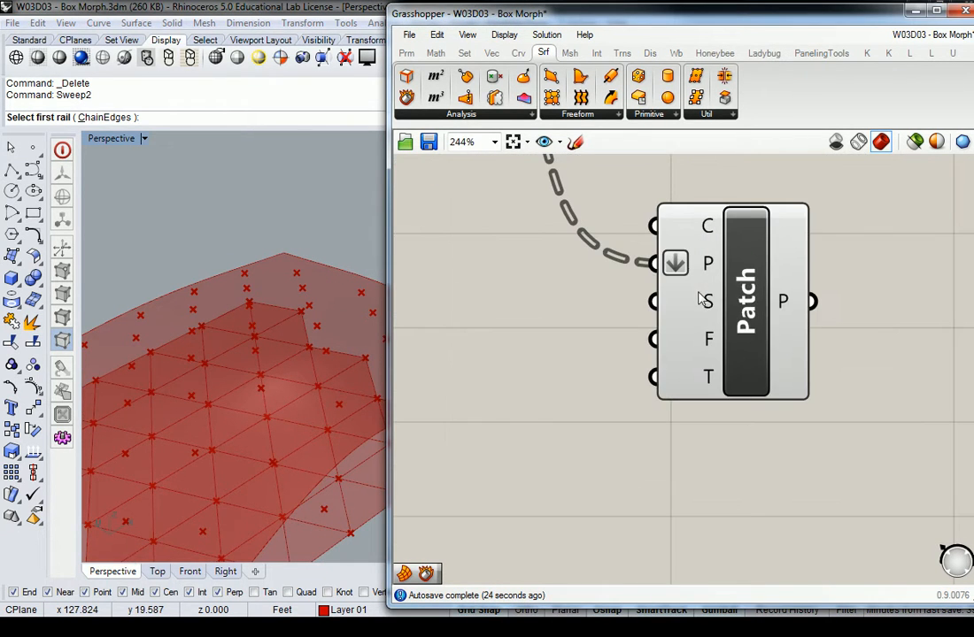
mouse_move(708, 306)
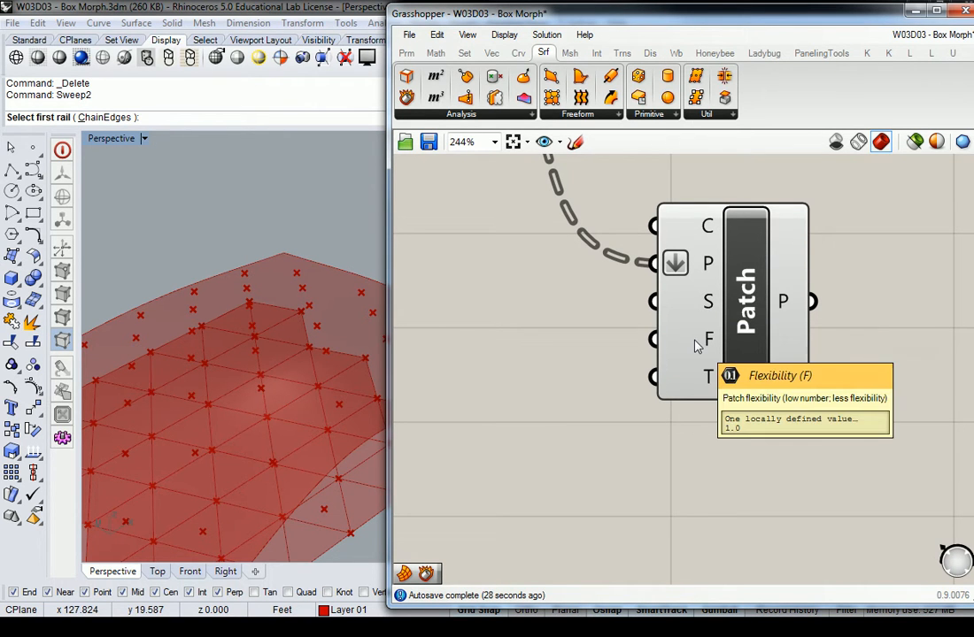
mouse_move(705, 387)
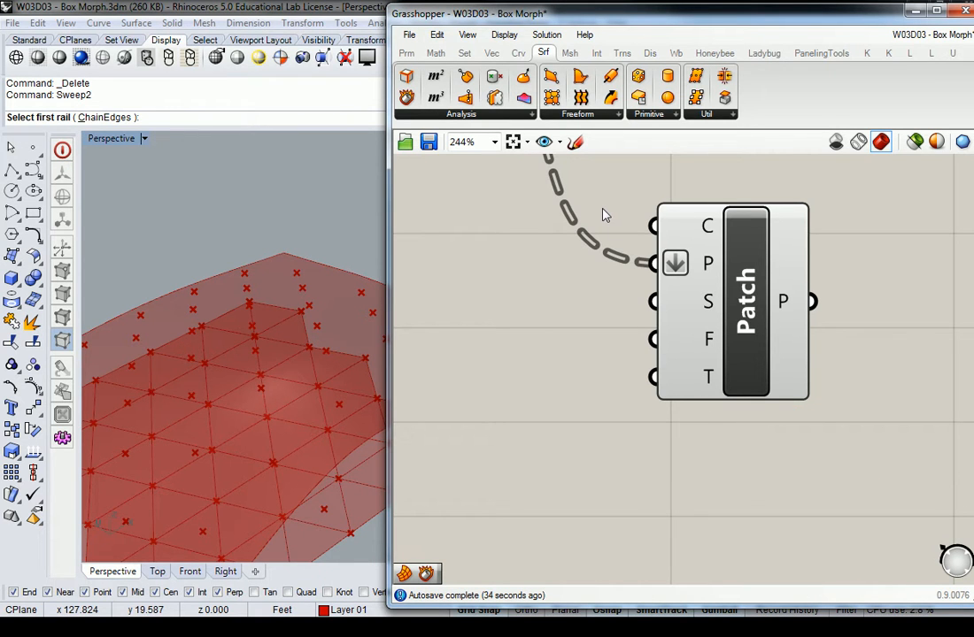
left_click(407, 54)
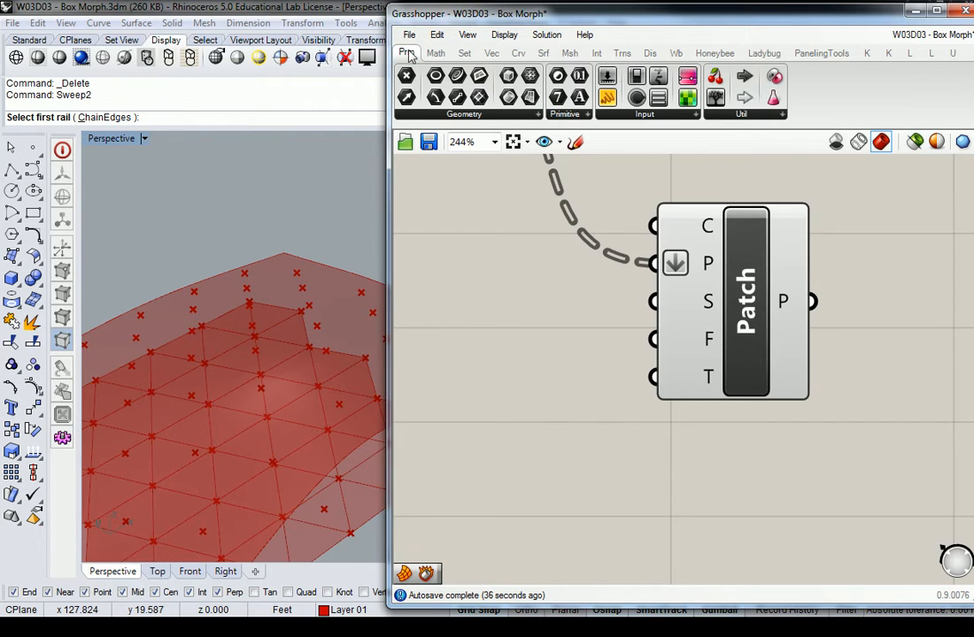
left_click(662, 117)
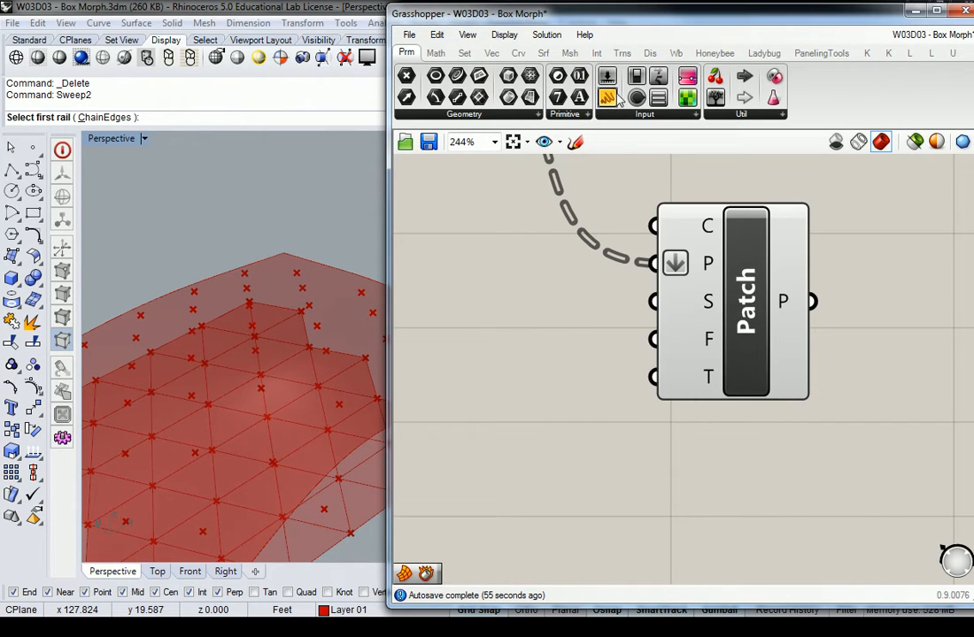
left_click_drag(636, 75, 521, 440)
left_click_drag(630, 441, 654, 377)
left_click(577, 441)
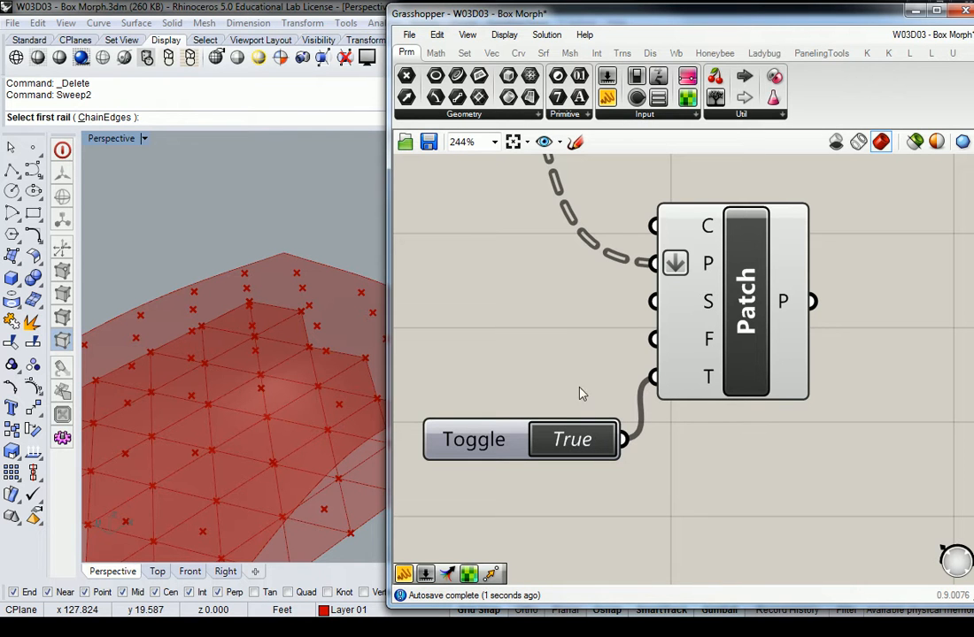
scroll(335, 333, "down", 3)
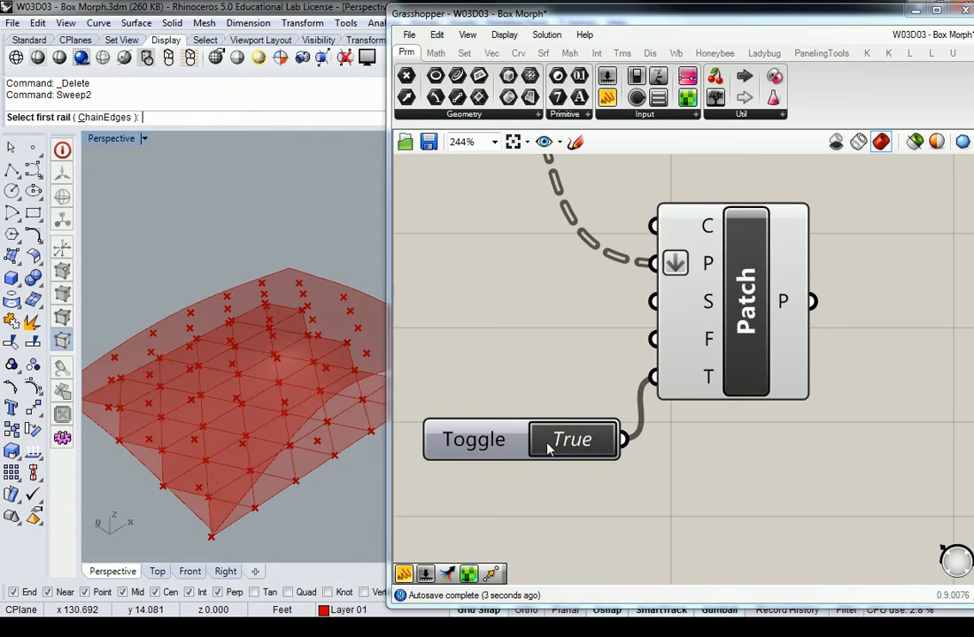
Delete the Boolean Toggle from the Patch component and check the patch surface.
left_click(470, 440)
key("Delete")
scroll(525, 334, "down", 5)
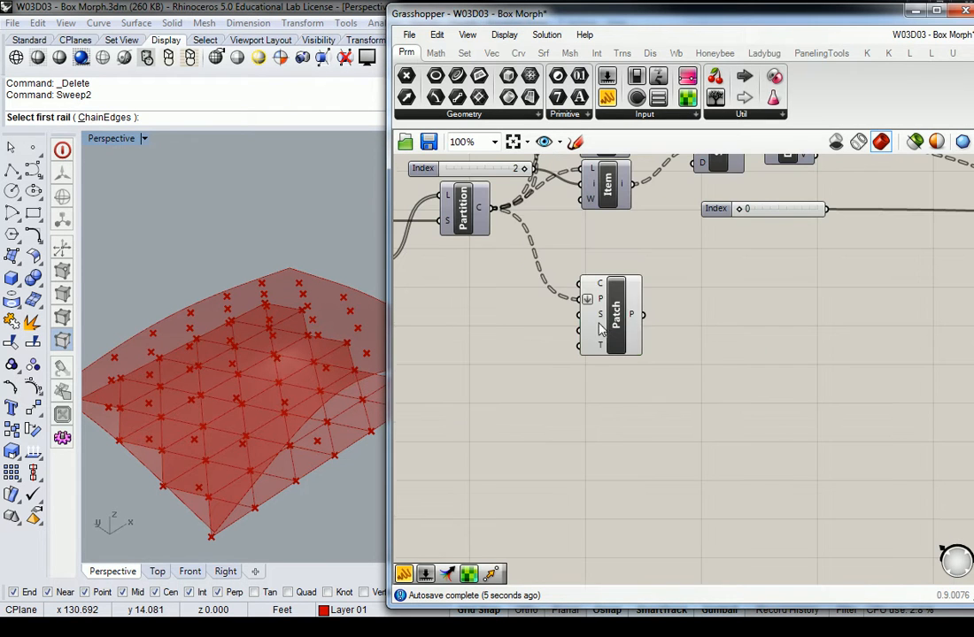
left_click(604, 327)
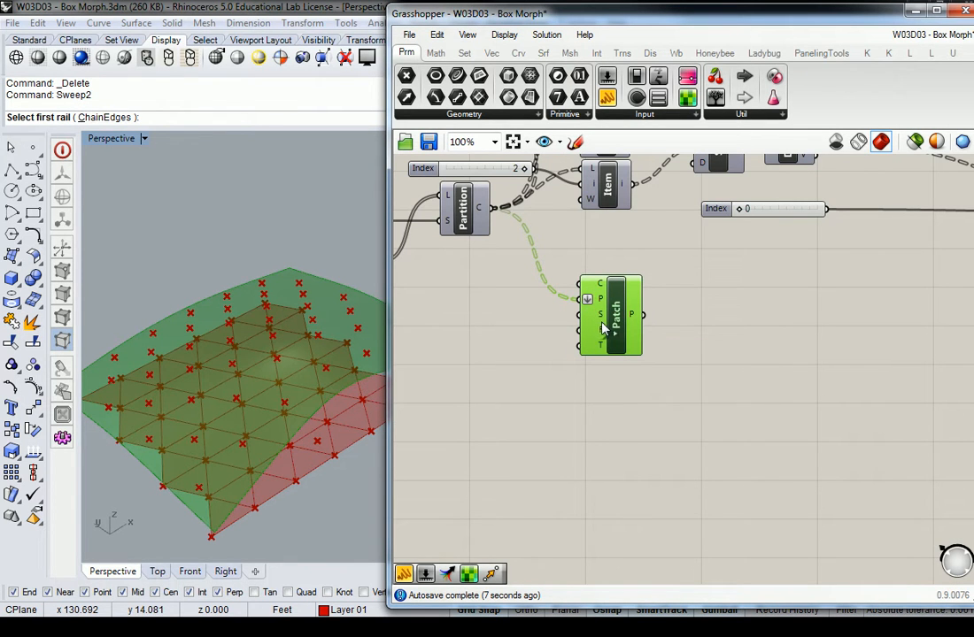
right_click_drag(321, 450, 283, 372)
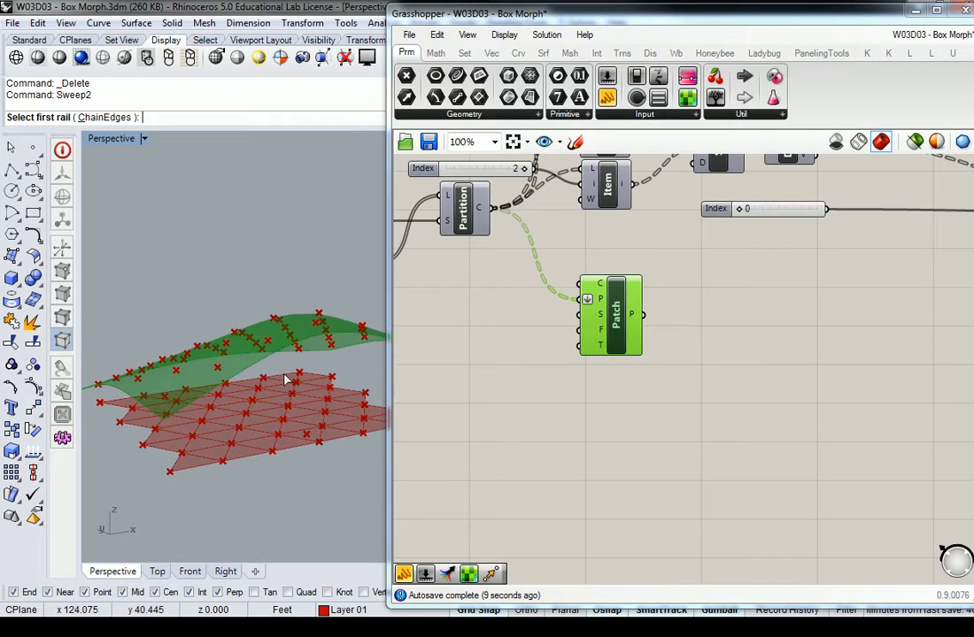
left_click(686, 343)
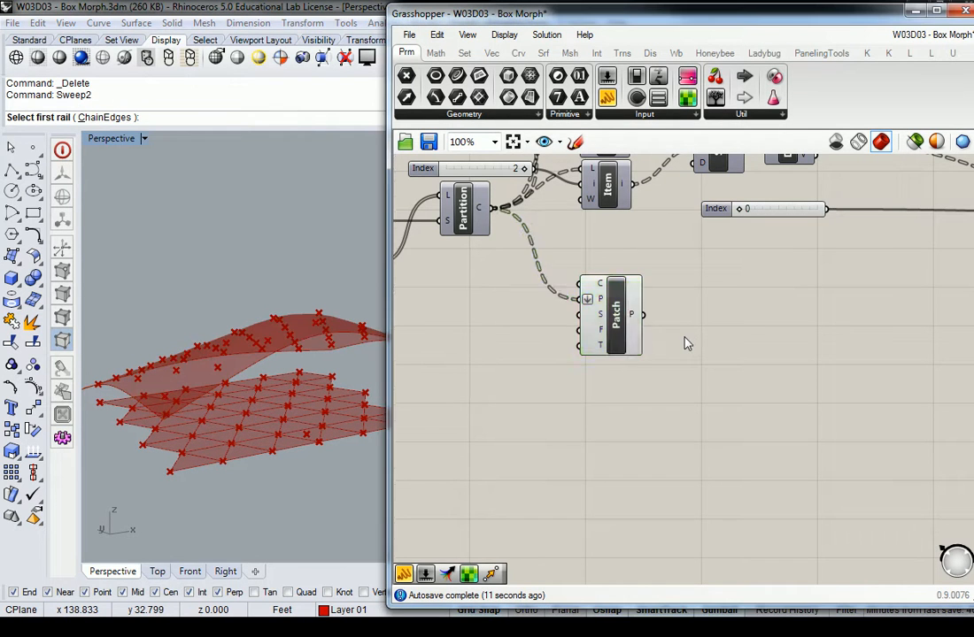
Turn off the preview of the Move and Unit Z components before the Partition component.
scroll(686, 343, "down", 4)
right_click_drag(619, 260, 612, 322)
scroll(584, 359, "up", 3)
right_click_drag(584, 359, 733, 348)
left_click_drag(693, 429, 610, 325)
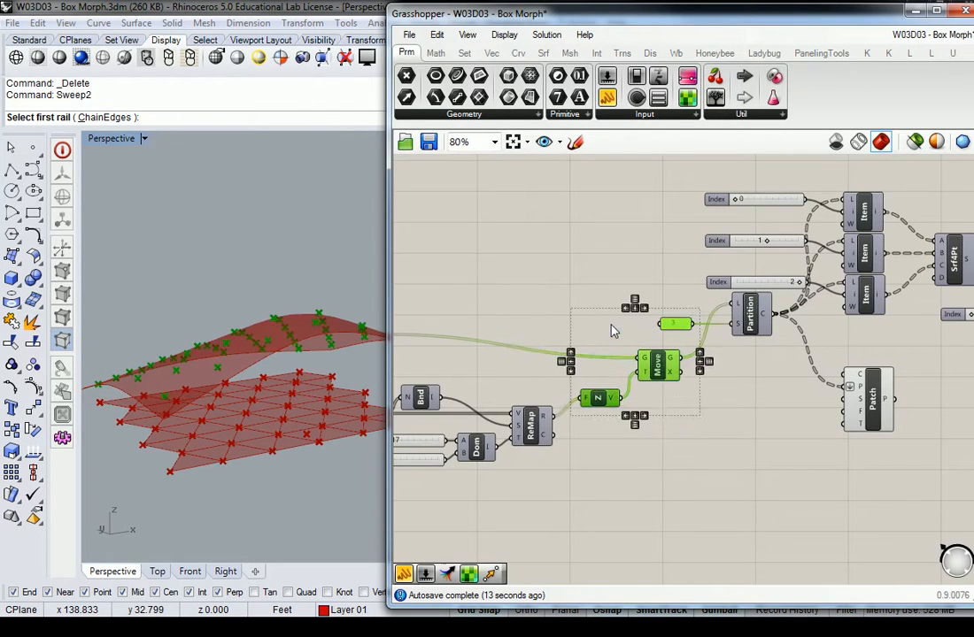
middle_click(661, 363)
left_click(711, 318)
right_click_drag(315, 318, 356, 283)
Add a Divide Domain² component below and beside the Patch component.
left_click(921, 449)
right_click_drag(929, 451, 664, 421)
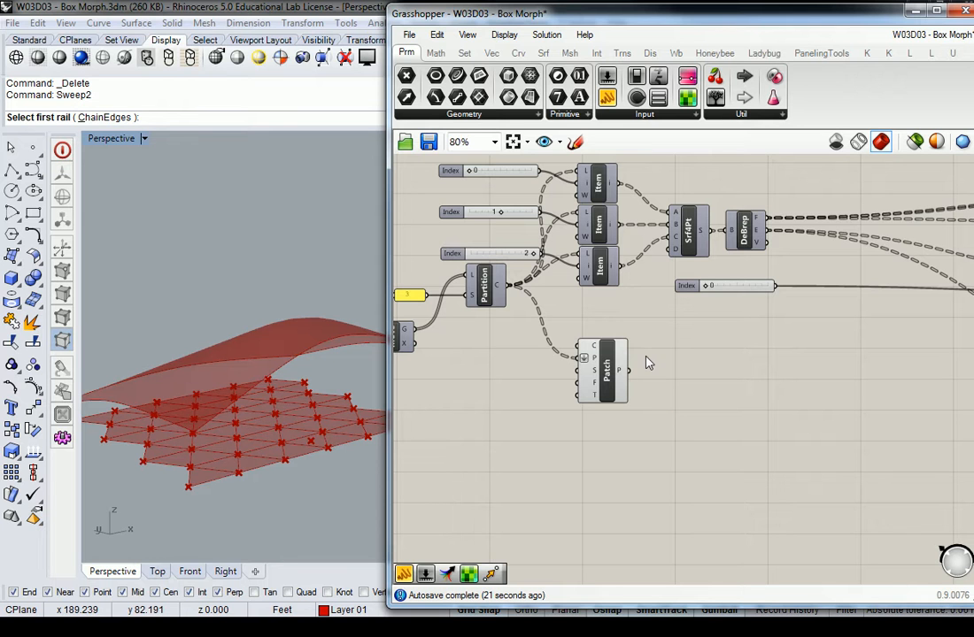
left_click(435, 53)
left_click(444, 116)
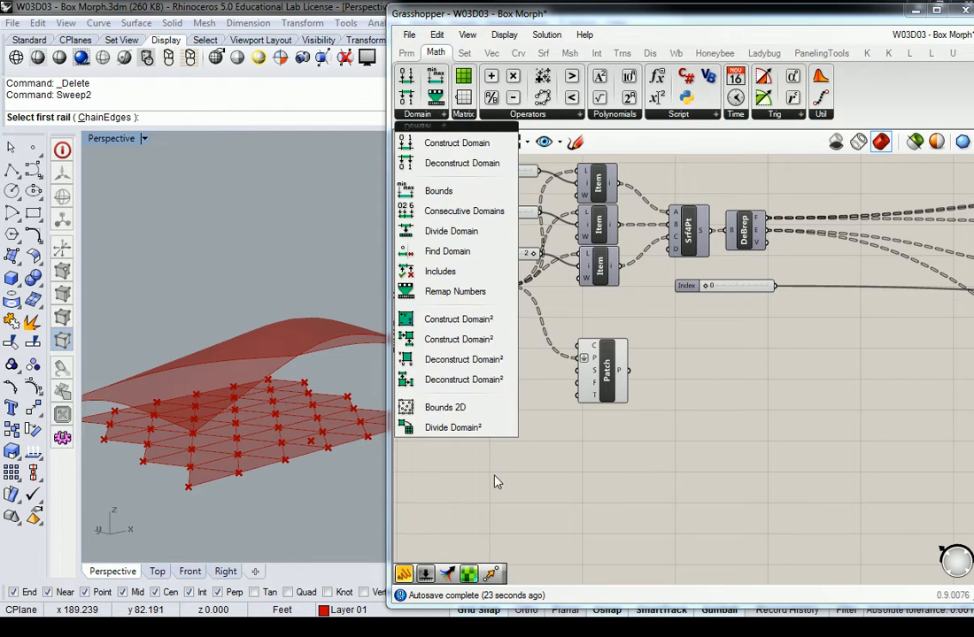
left_click_drag(487, 434, 683, 428)
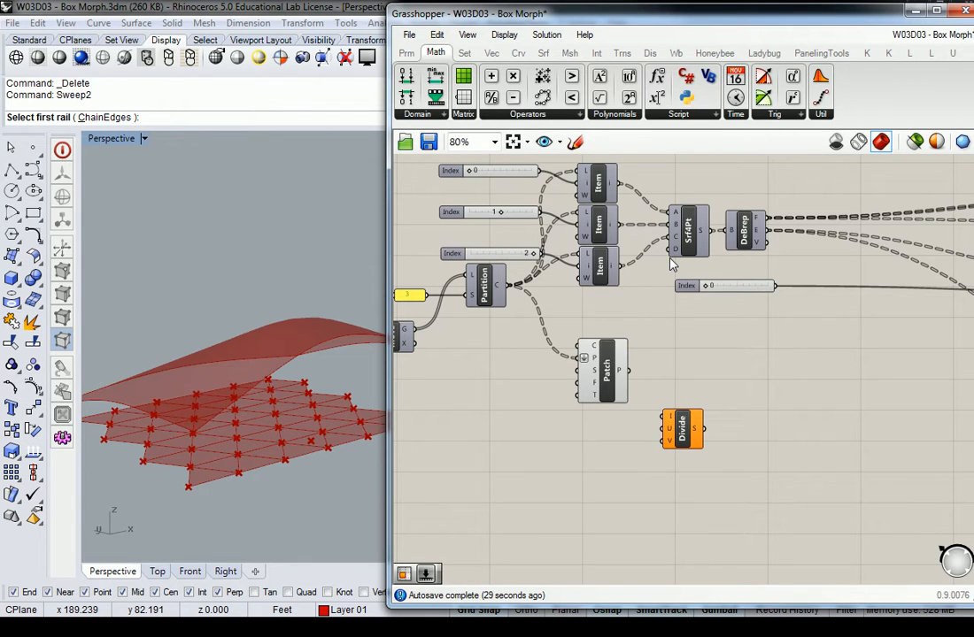
Add a Surface Box component on the output side of the Patch component, beyond Divide Domain².
left_click(544, 53)
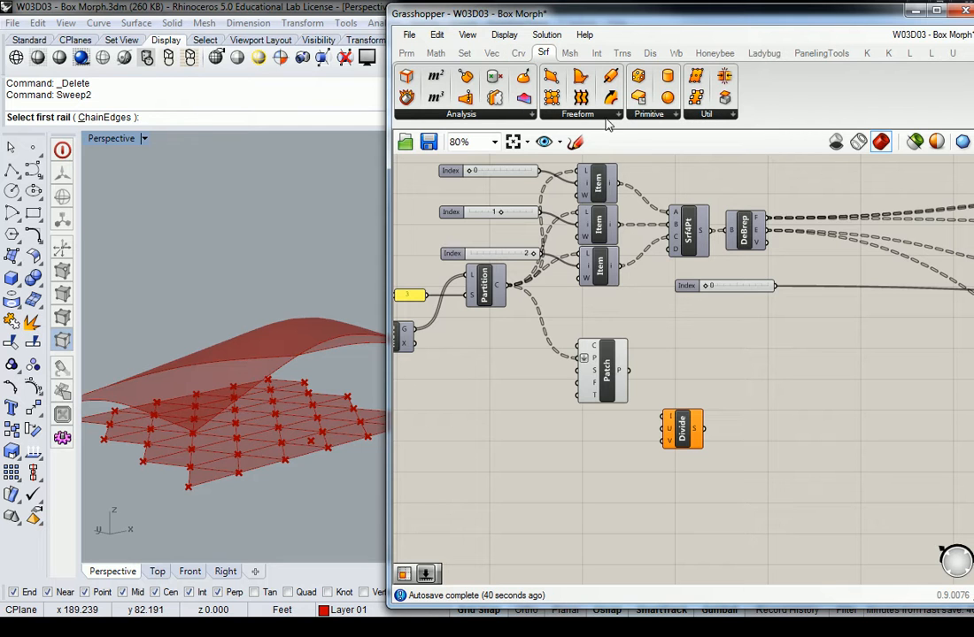
left_click(622, 53)
left_click(638, 116)
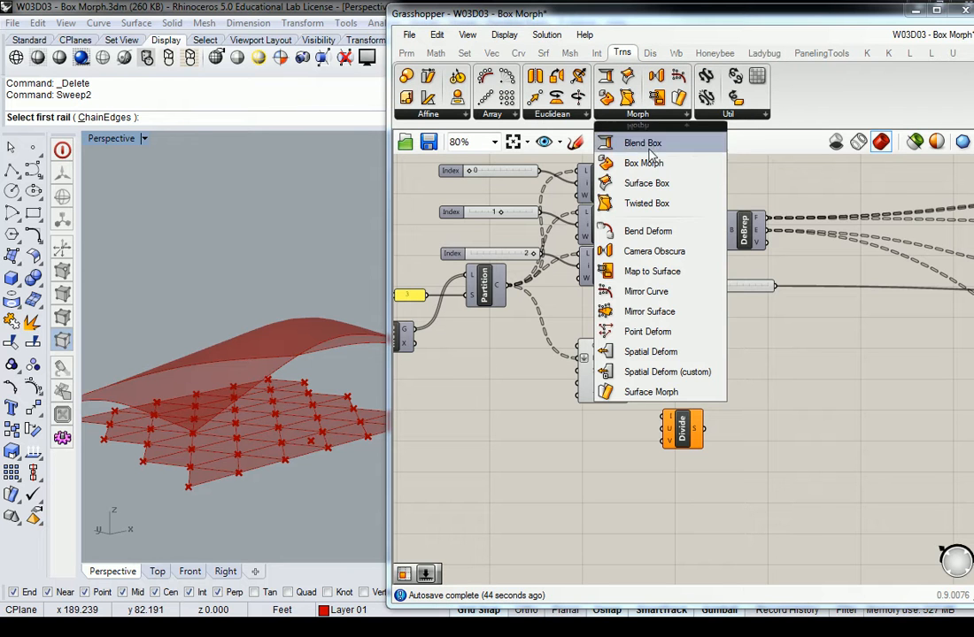
left_click(637, 183)
left_click(770, 423)
left_click_drag(770, 423, 769, 380)
left_click(708, 408)
scroll(682, 409, "up", 2)
left_click_drag(680, 448, 674, 457)
left_click(627, 399)
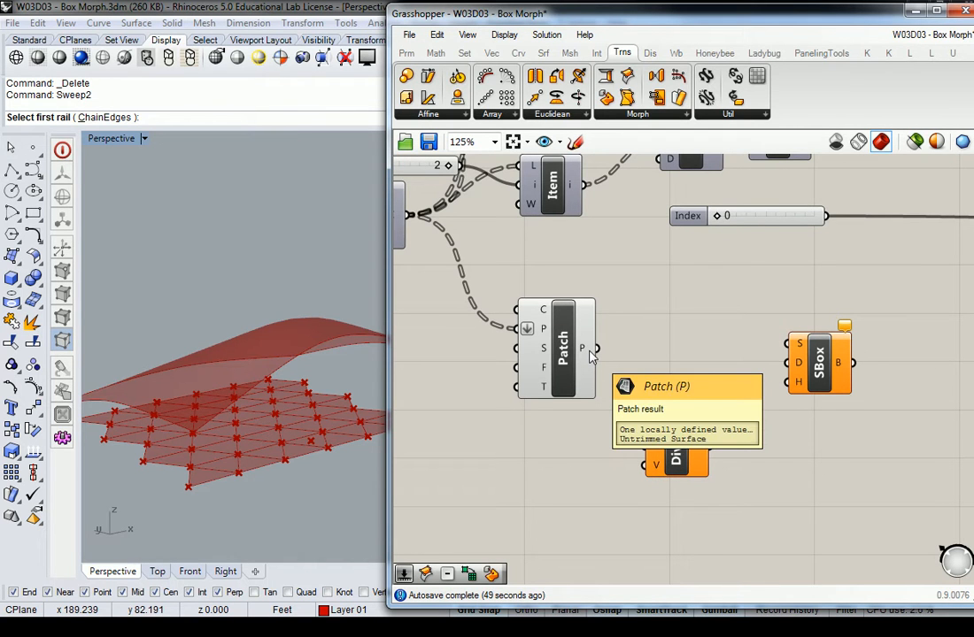
Connect the Patch output to Surface Box's surface and Divide Domain²'s domain inputs, and the Divide Domain² segments to Surface Box's domain input.
left_click_drag(595, 349, 789, 348)
left_click(684, 320)
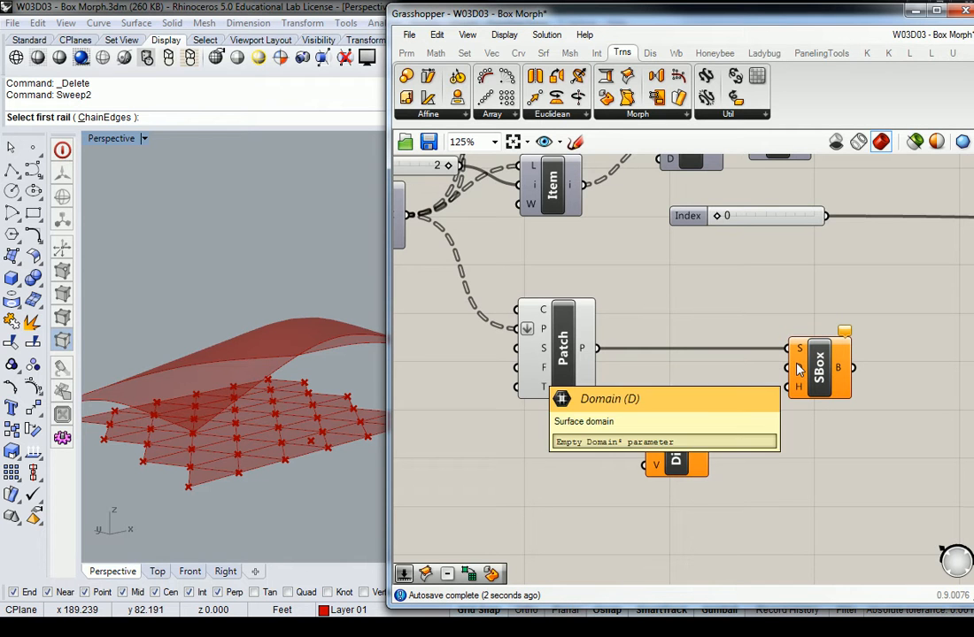
left_click_drag(710, 445, 787, 368)
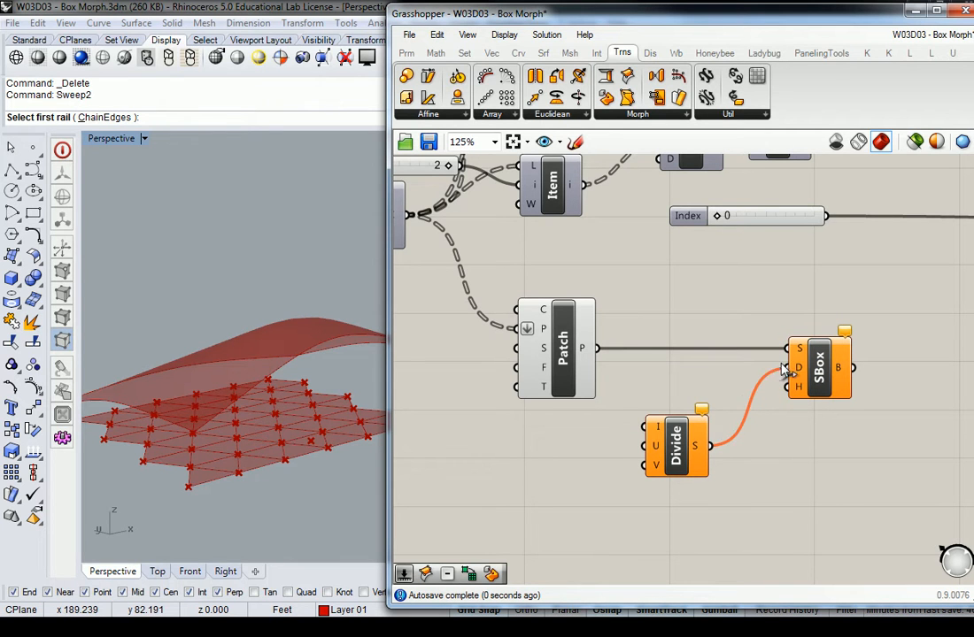
right_click_drag(726, 389, 771, 374)
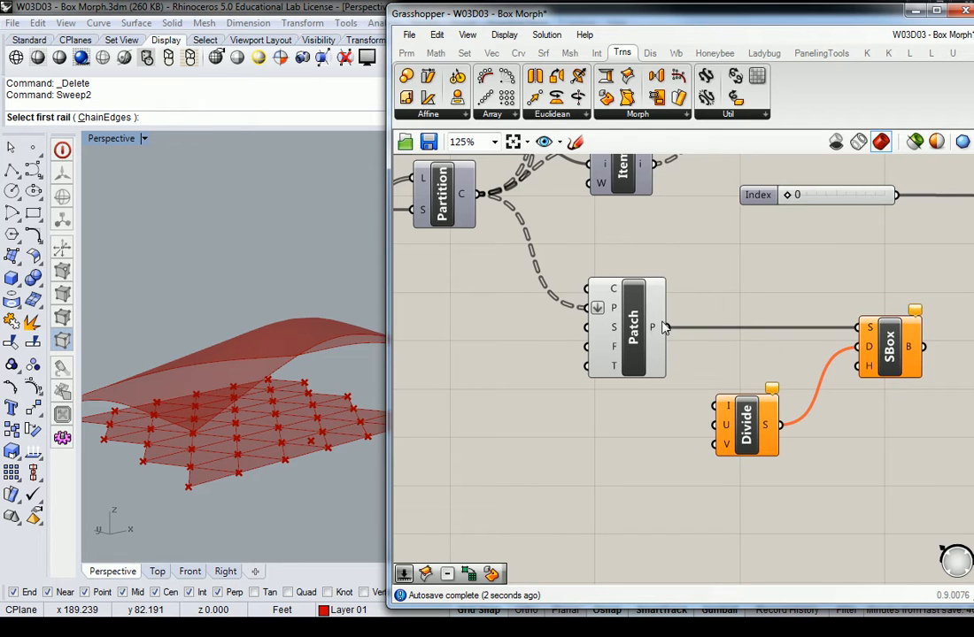
left_click_drag(667, 327, 720, 409)
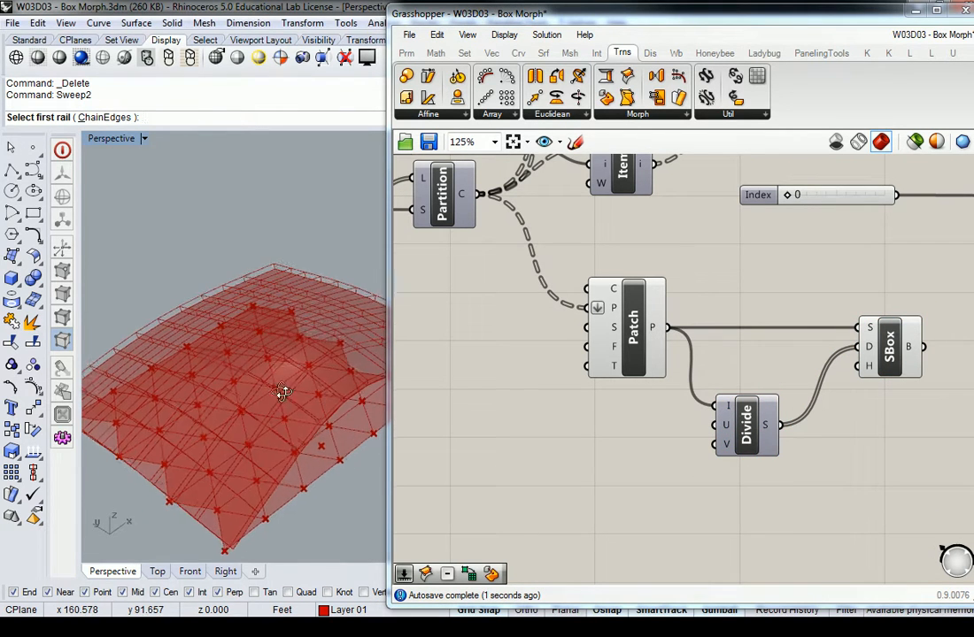
Add a number slider ranging from 0 to 10 beside the Divide Domain² component and duplicate it below.
double_click(632, 430)
type("0<10")
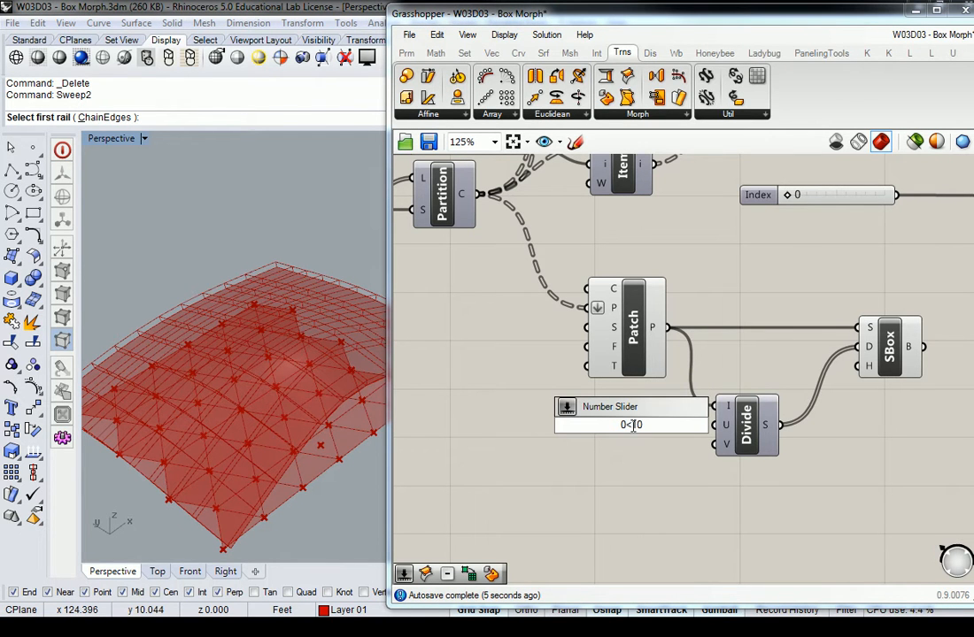
key("Return")
left_click_drag(619, 427, 632, 460)
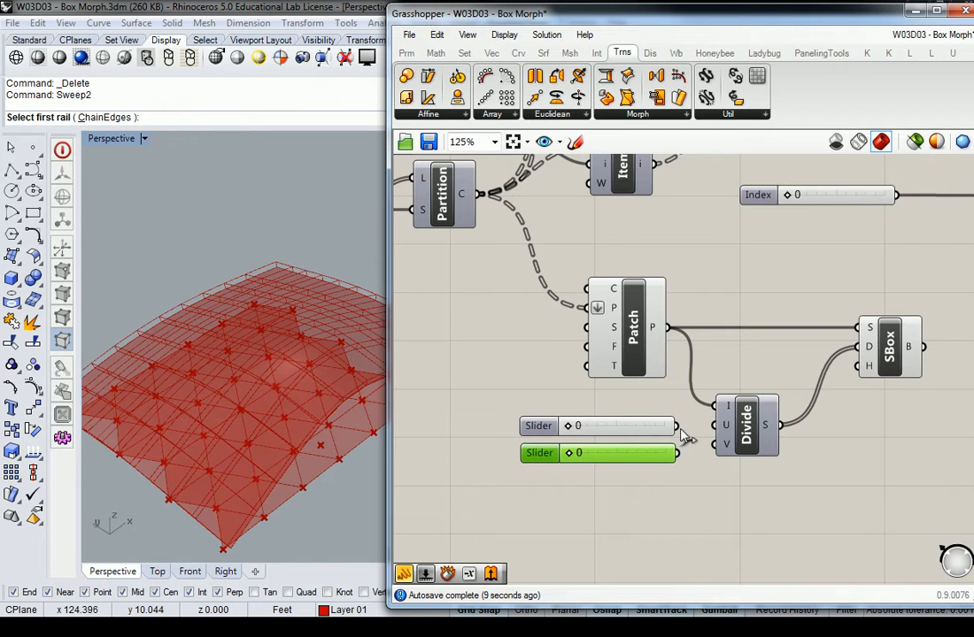
Connect the two sliders to Divide Domain²'s U and V inputs and set the U count to 10 and V count to 6.
left_click_drag(679, 426, 714, 426)
left_click_drag(579, 426, 639, 431)
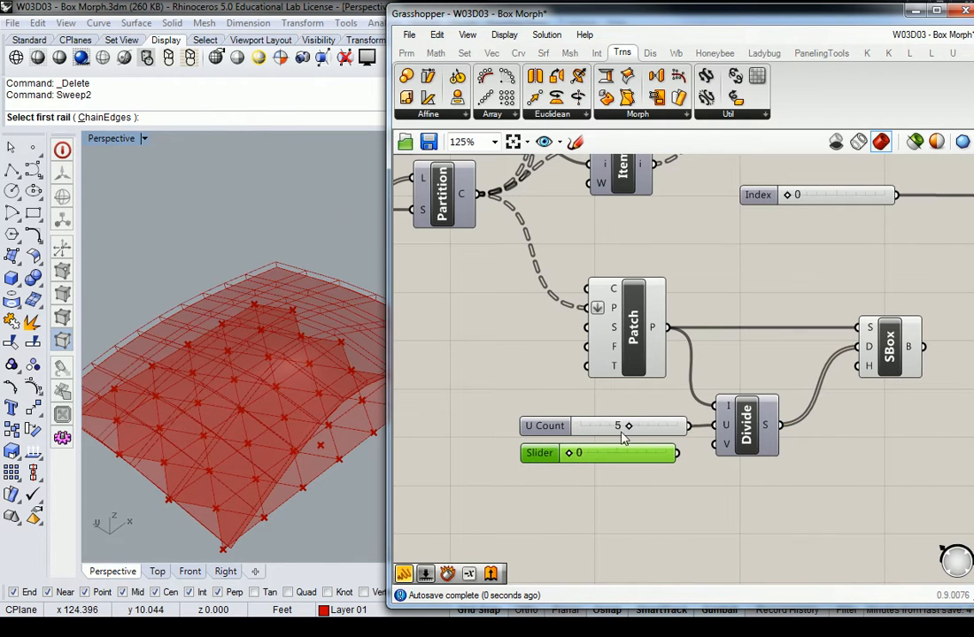
left_click_drag(692, 458, 713, 443)
left_click_drag(580, 455, 678, 454)
mouse_move(281, 330)
right_mouse_down()
mouse_move(283, 314)
mouse_move(281, 340)
right_mouse_up()
right_click_drag(288, 360, 291, 299)
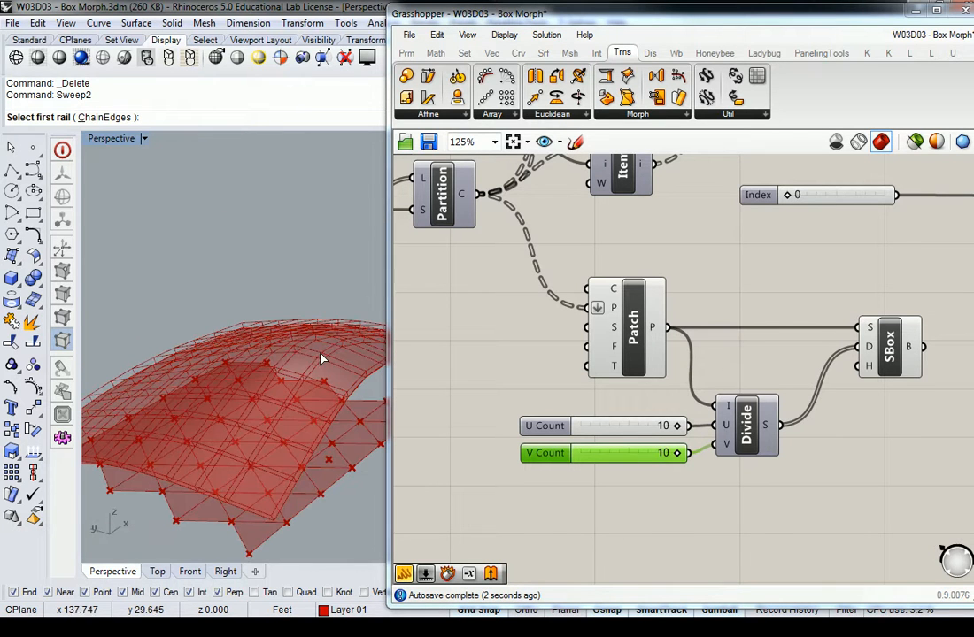
left_click_drag(679, 453, 644, 456)
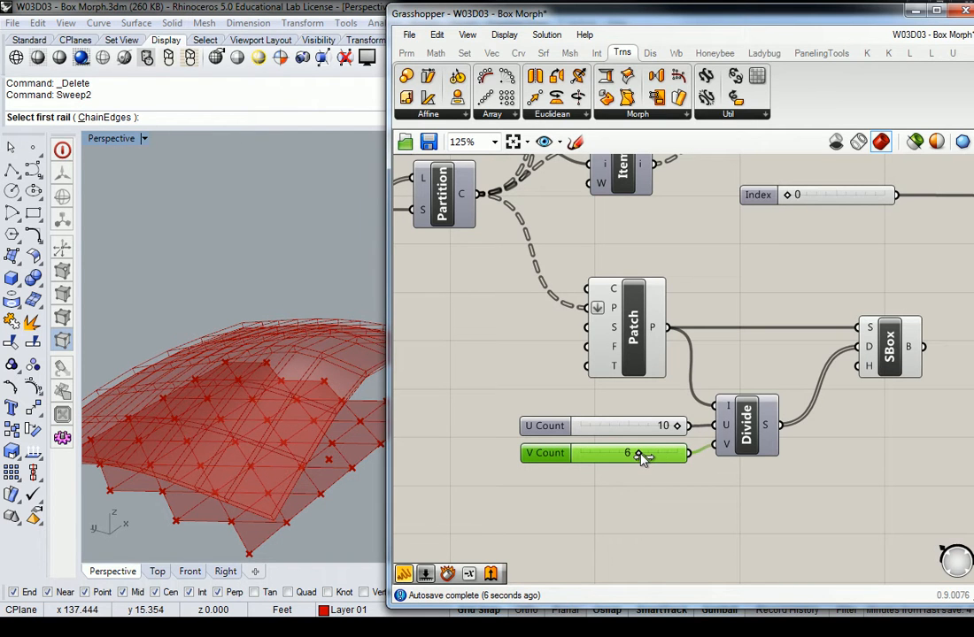
Add a number slider with a minimum of -10 below Divide Domain² and connect it to Surface Box's height (H) input.
right_click_drag(749, 503, 576, 526)
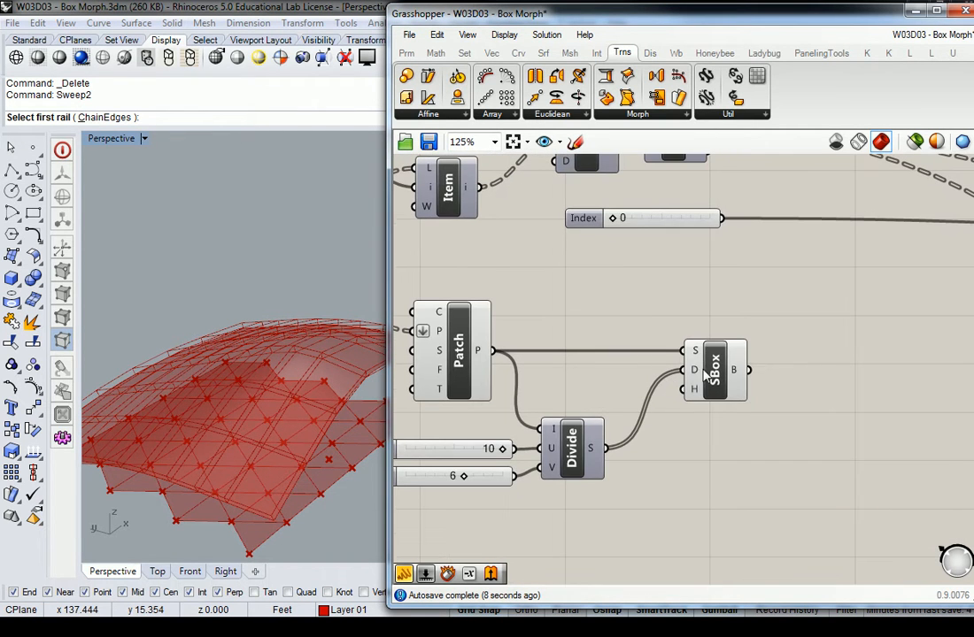
double_click(575, 527)
type("0.")
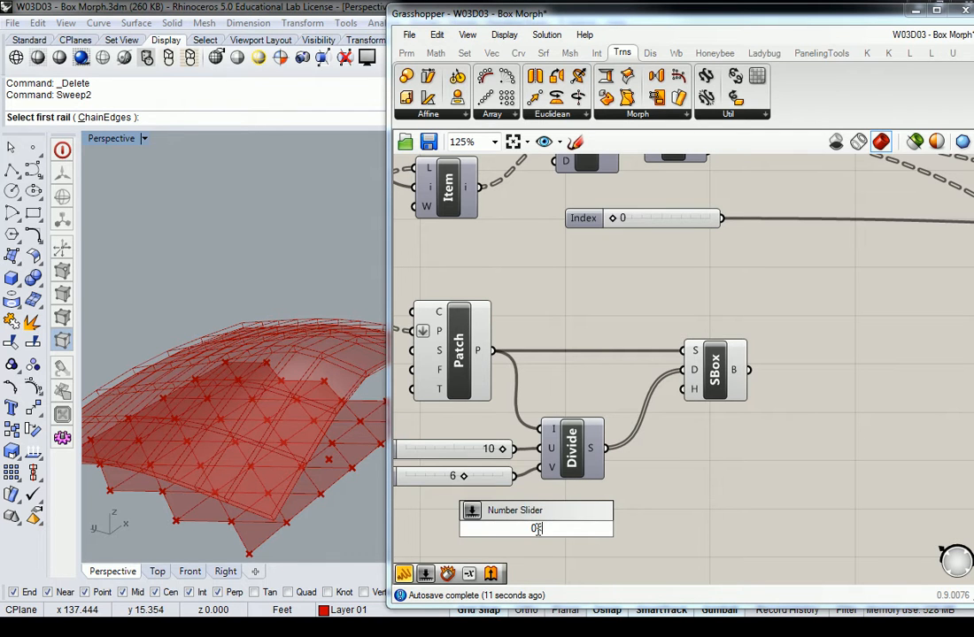
key("BackSpace")
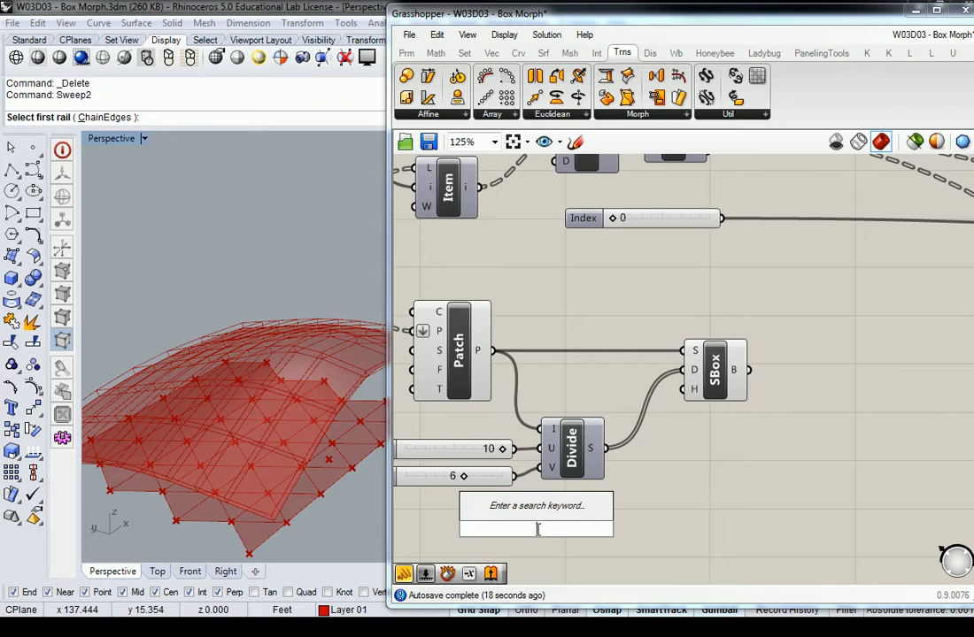
type("-")
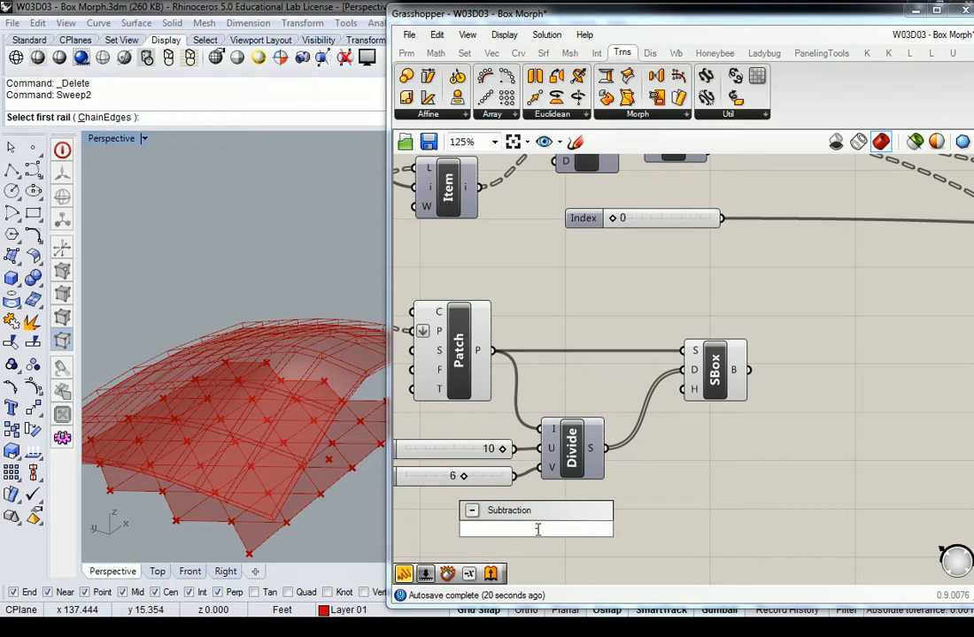
type("10<")
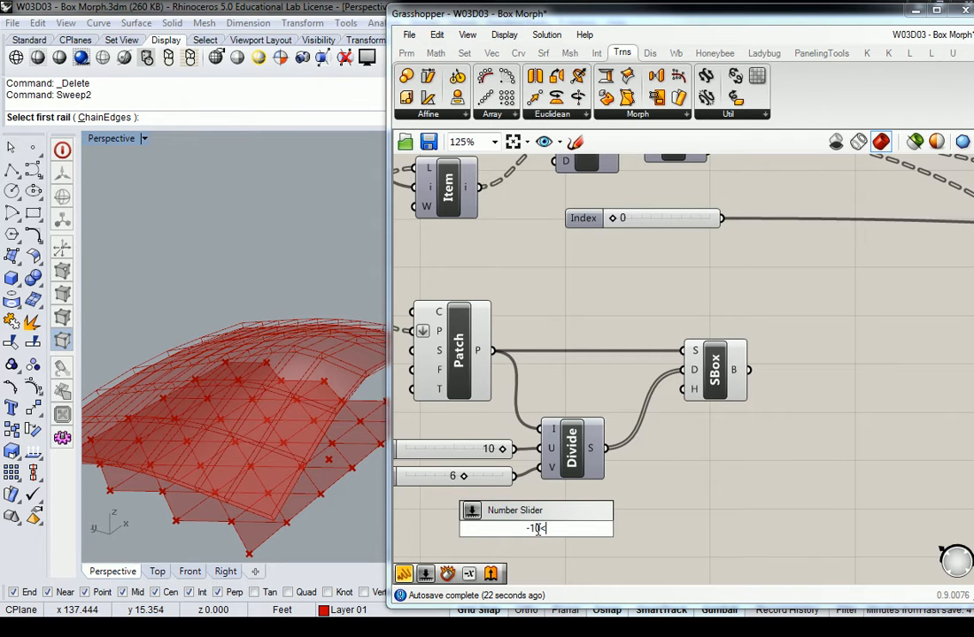
key("Return")
left_click_drag(616, 528, 742, 384)
left_click(611, 506)
Try surface box heights of 5 and 4, and settle on a Height slider value of 3.
left_click_drag(518, 530, 587, 529)
right_click_drag(322, 424, 233, 321)
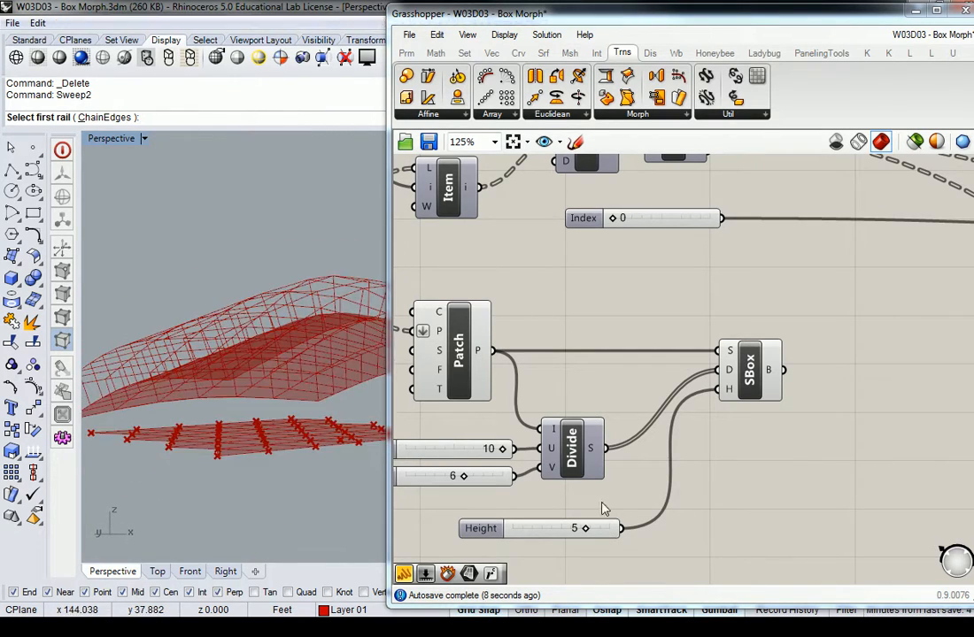
left_click_drag(585, 531, 580, 531)
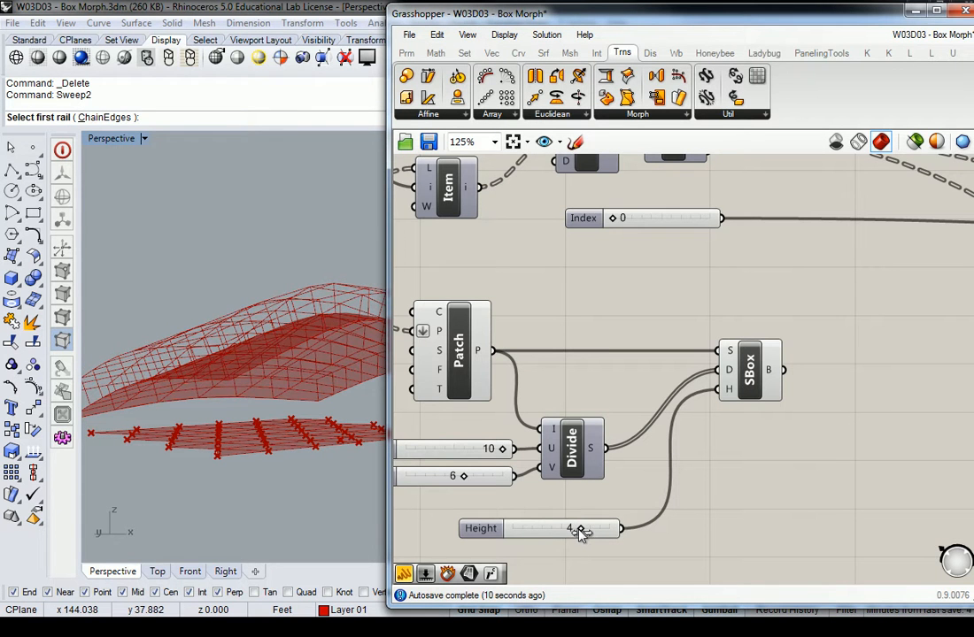
right_click_drag(301, 341, 306, 376)
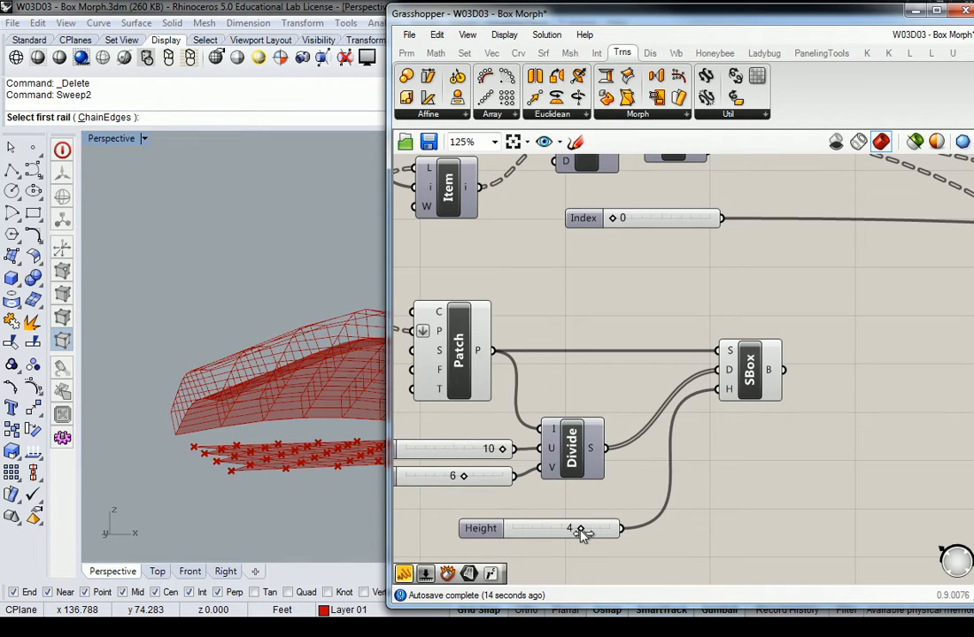
left_click_drag(580, 532, 576, 534)
Examine the surface boxes over the patch from several angles, along with their place in the definition.
right_click_drag(151, 307, 157, 391)
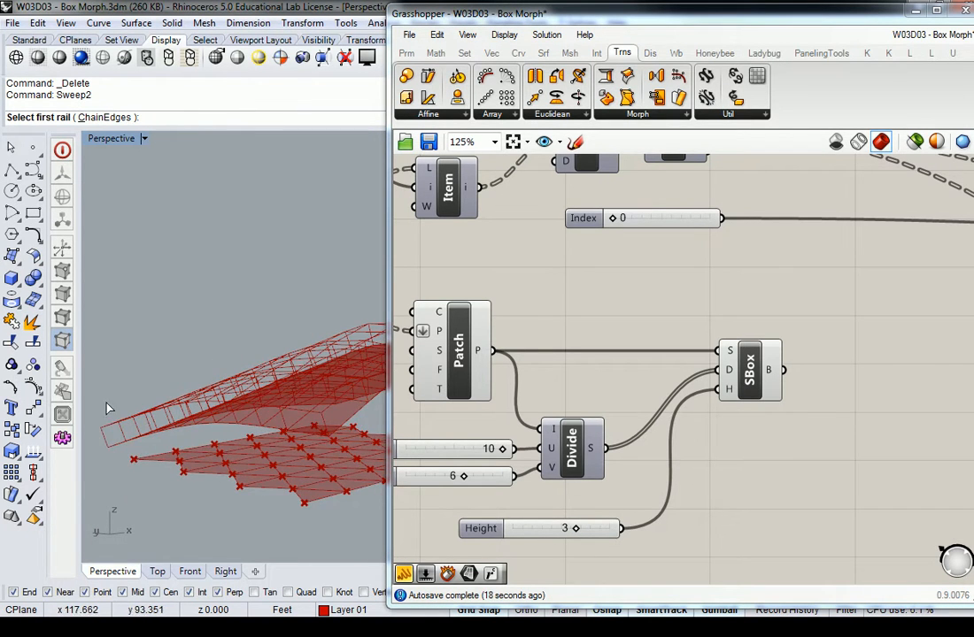
right_click_drag(334, 386, 198, 325)
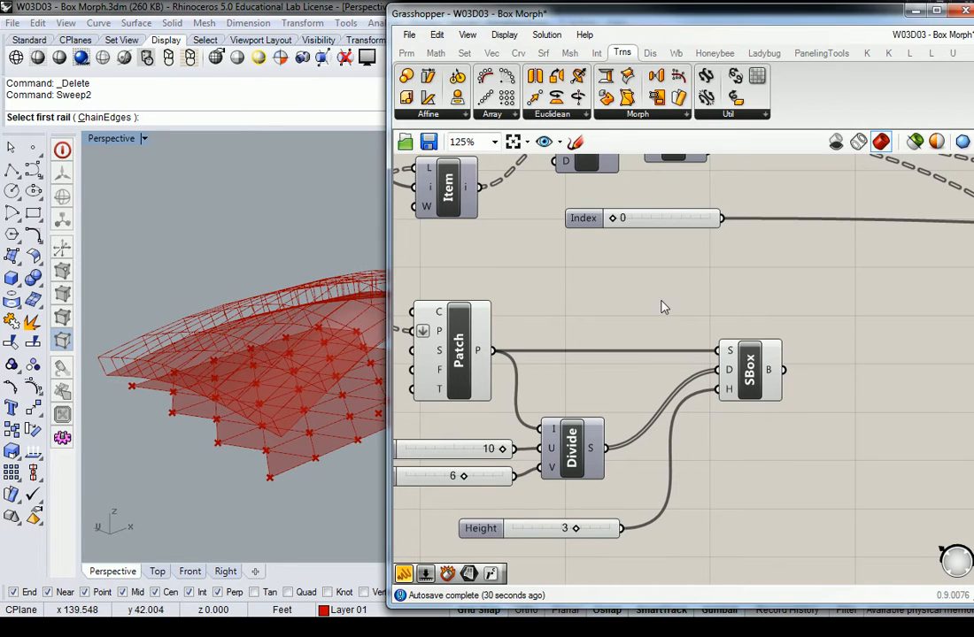
right_click_drag(224, 348, 279, 350)
scroll(736, 305, "down", 3)
right_click_drag(741, 304, 641, 373)
left_click(537, 391)
left_click(645, 367)
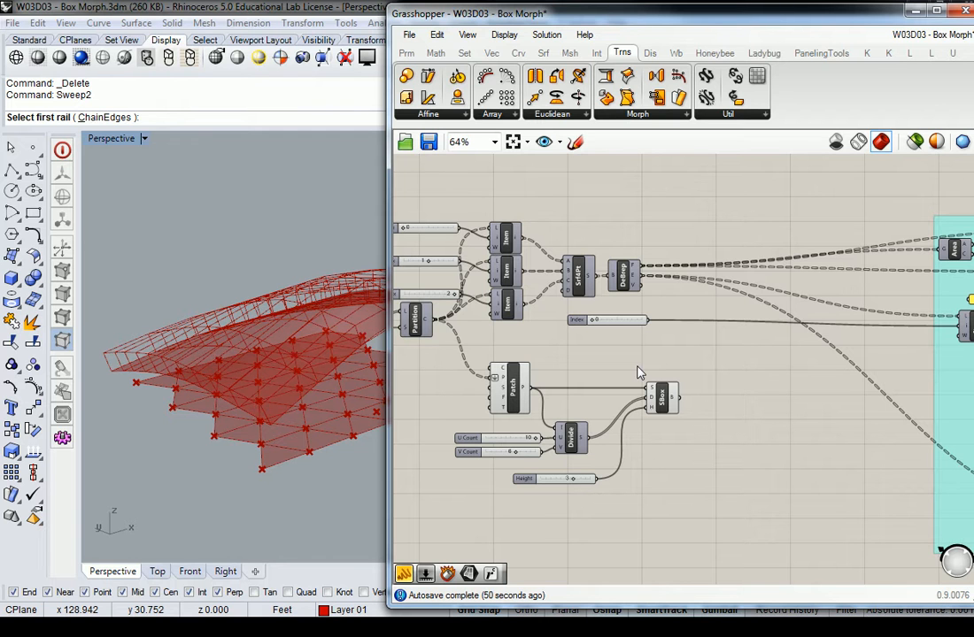
right_click_drag(192, 267, 268, 332)
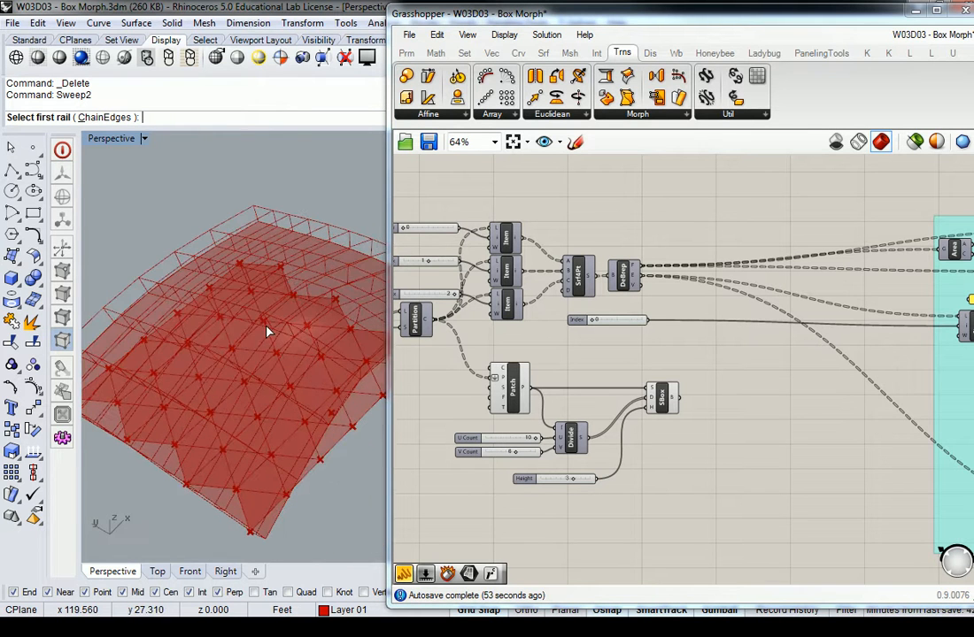
Switch Rhino to the four-viewport layout and draw a square in the empty area near the origin in the Top view.
double_click(114, 138)
scroll(303, 288, "down", 3)
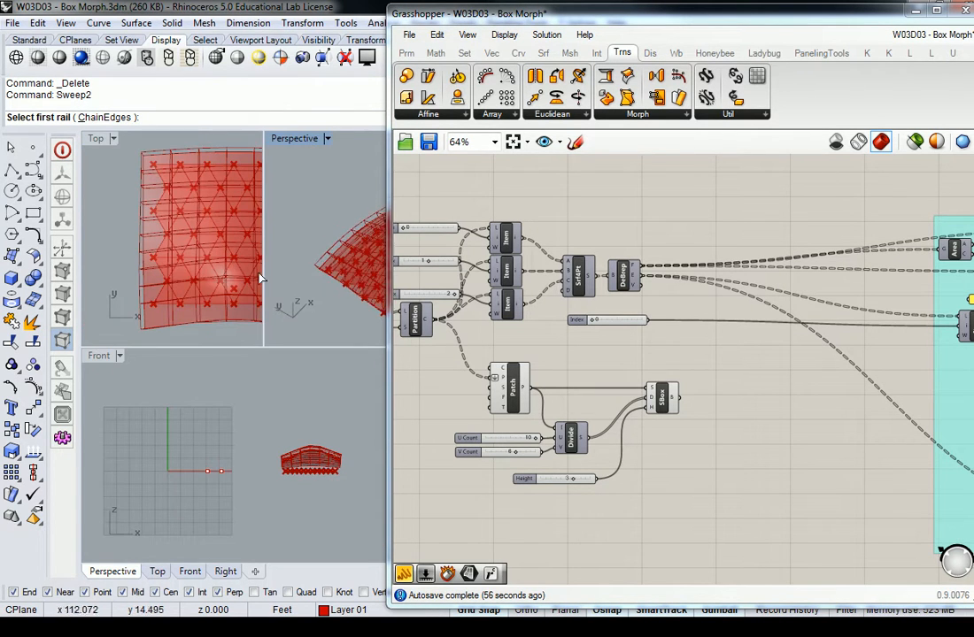
scroll(115, 205, "down", 10)
scroll(135, 267, "up", 10)
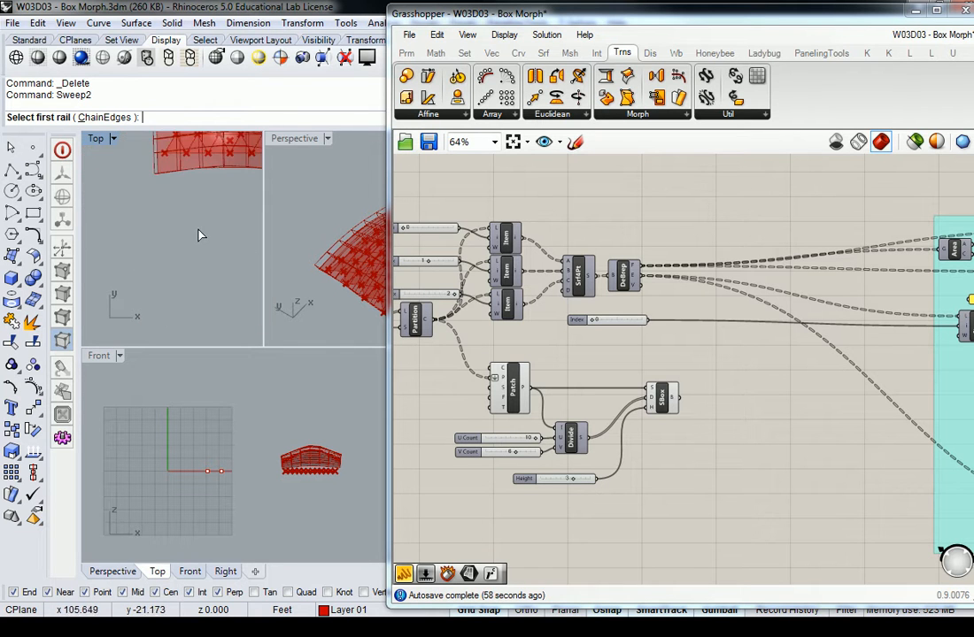
right_click_drag(145, 179, 228, 179)
right_click_drag(173, 208, 202, 193)
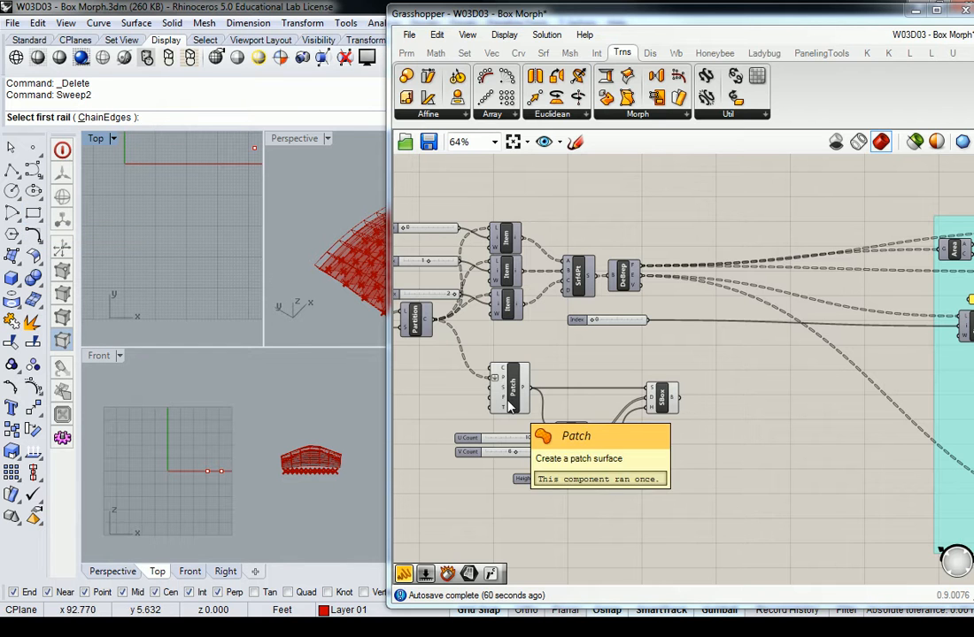
right_click_drag(355, 257, 334, 276)
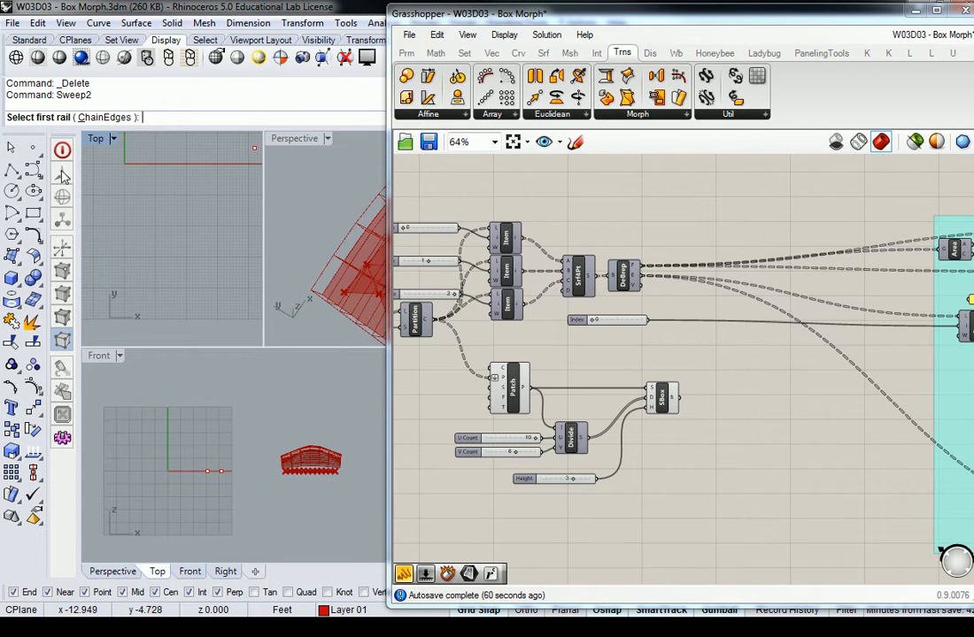
left_click(32, 213)
left_click(137, 199)
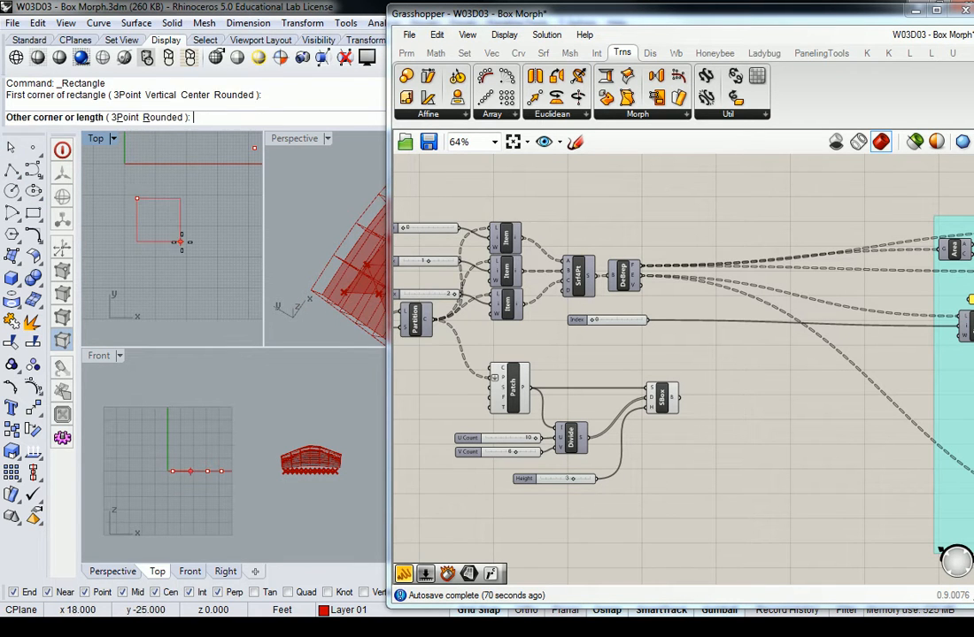
left_click(186, 247)
scroll(146, 212, "up", 4)
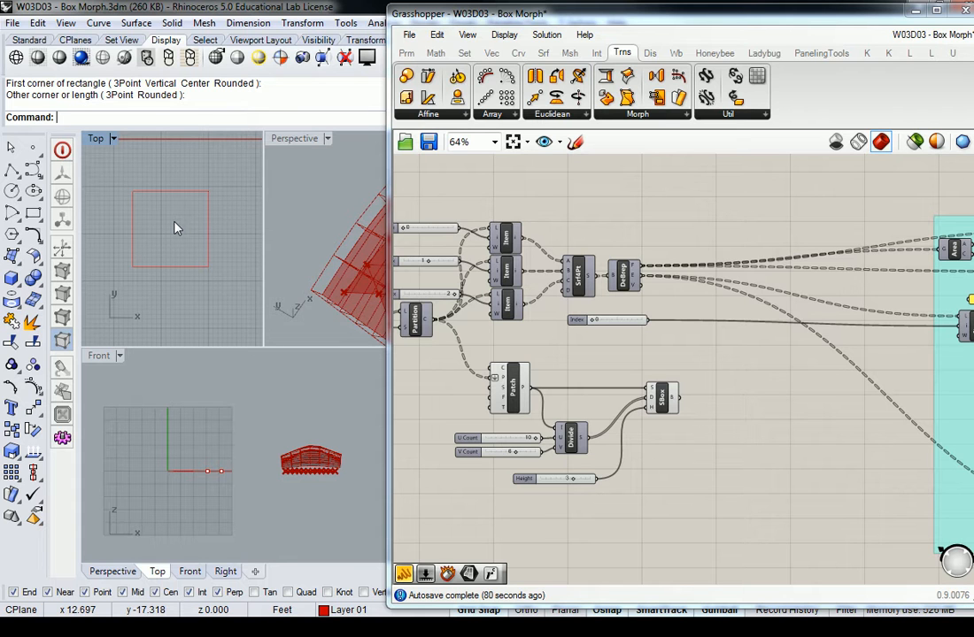
mouse_move(164, 218)
right_mouse_down()
mouse_move(154, 204)
mouse_move(174, 215)
right_mouse_up()
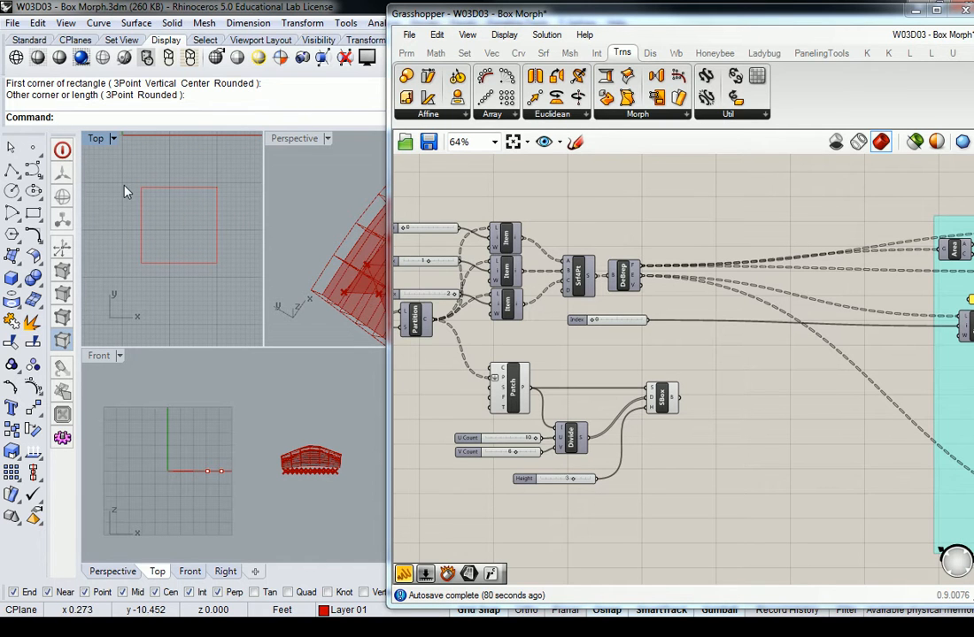
Make Layer 02 current and draw a horizontal line about 29 ft long over the square's upper edge, extending past both sides.
left_click(13, 257)
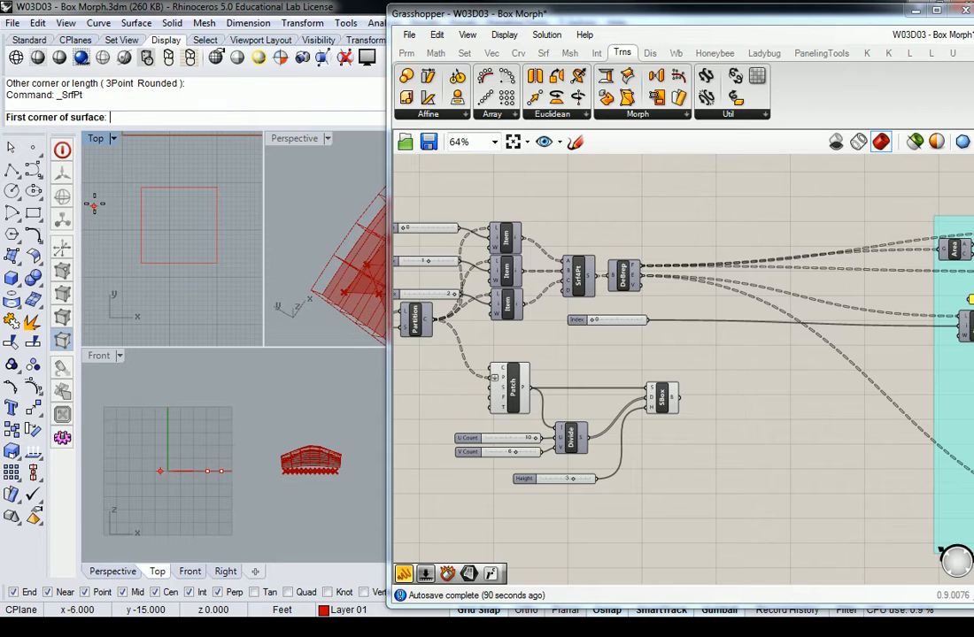
key("Escape")
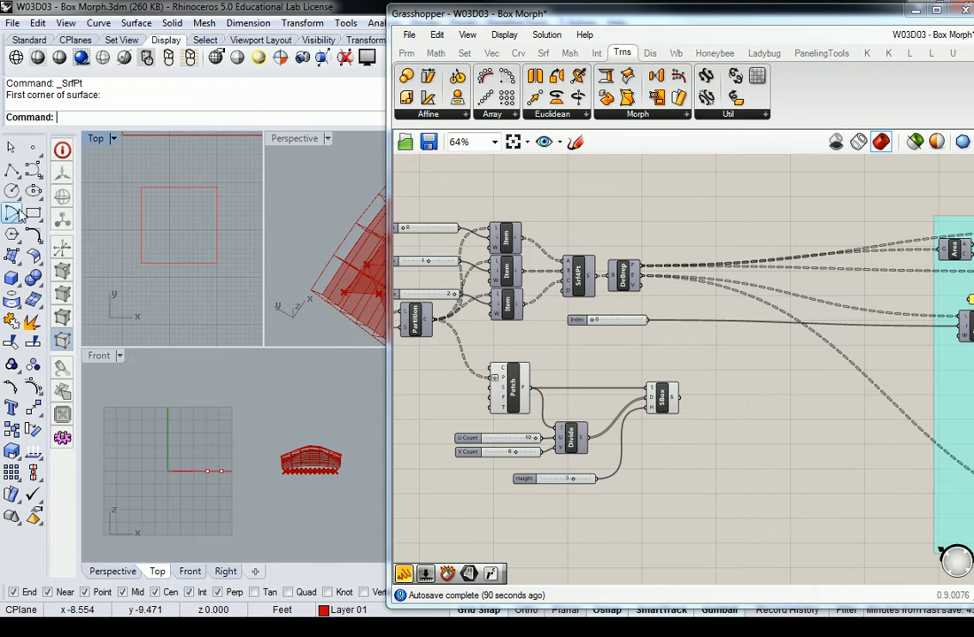
type("Lin")
key("Return")
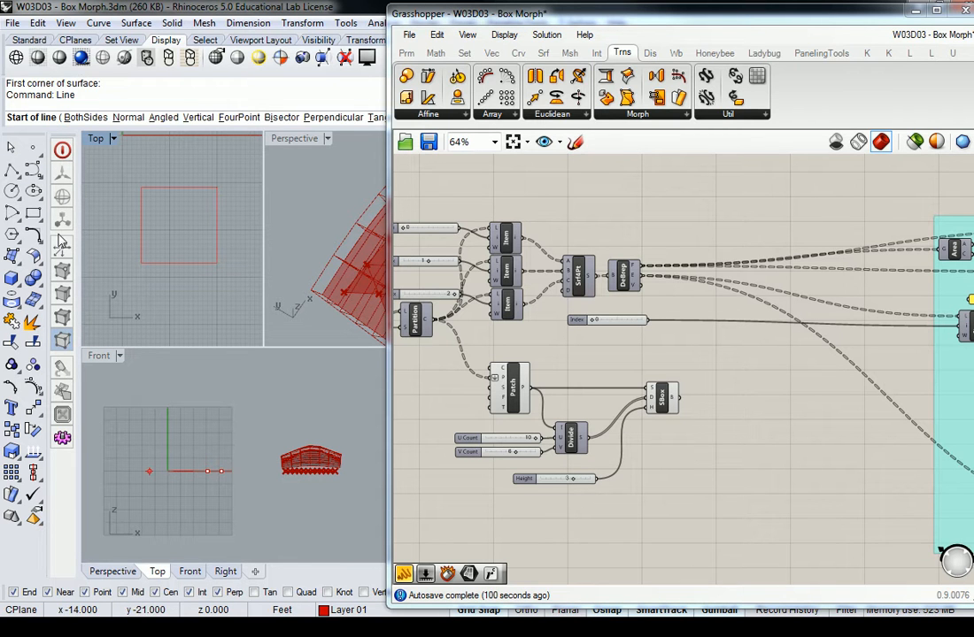
left_click_drag(664, 16, 664, 288)
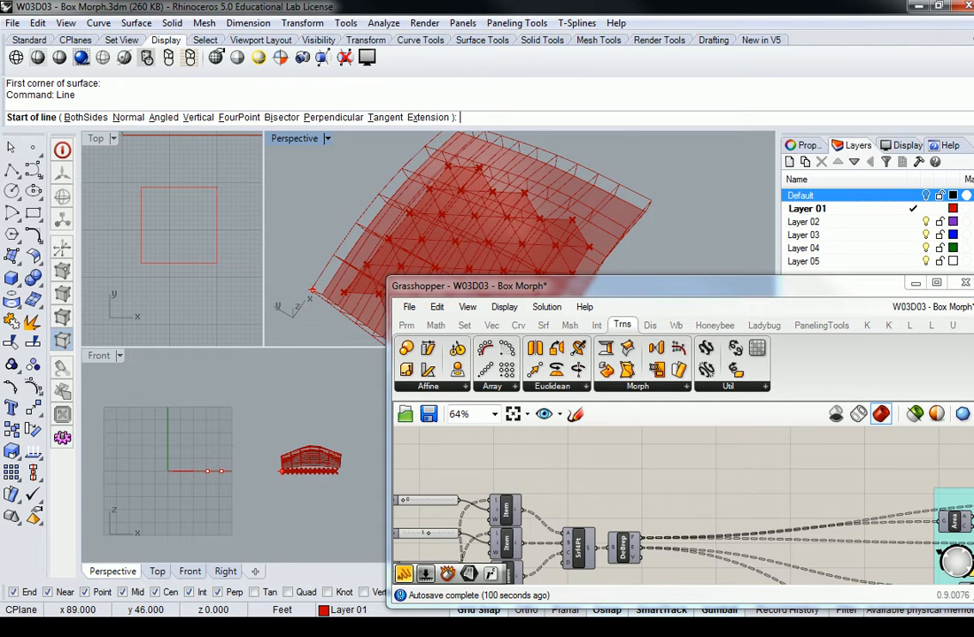
left_click(880, 222)
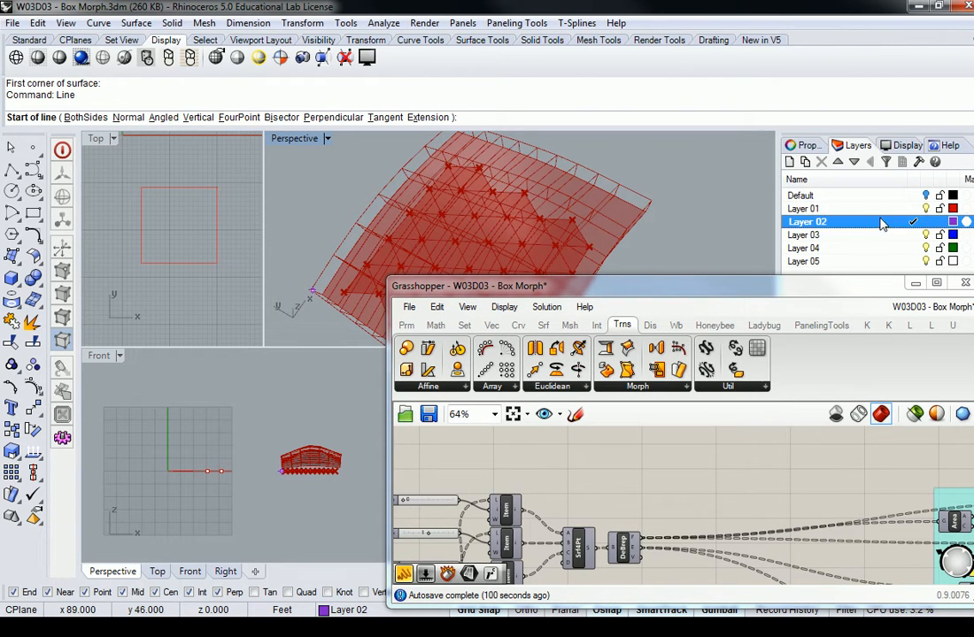
left_click(141, 188)
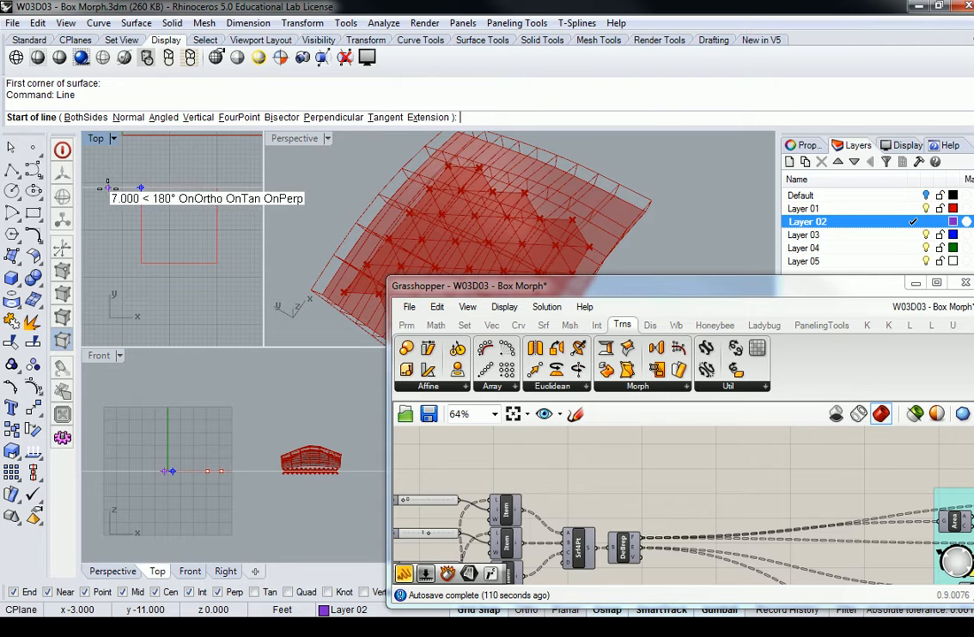
left_click(238, 187)
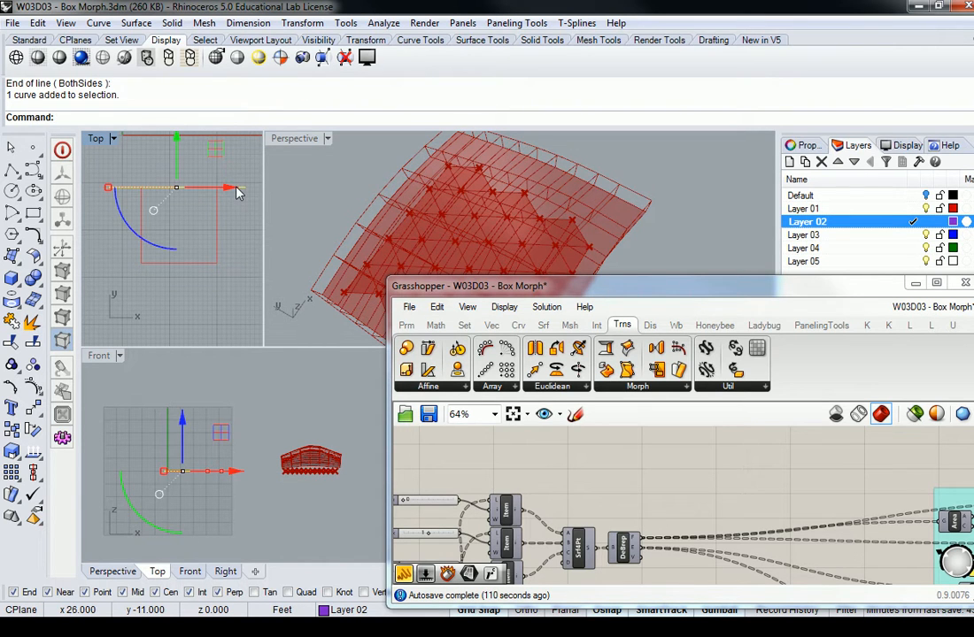
type("Copy")
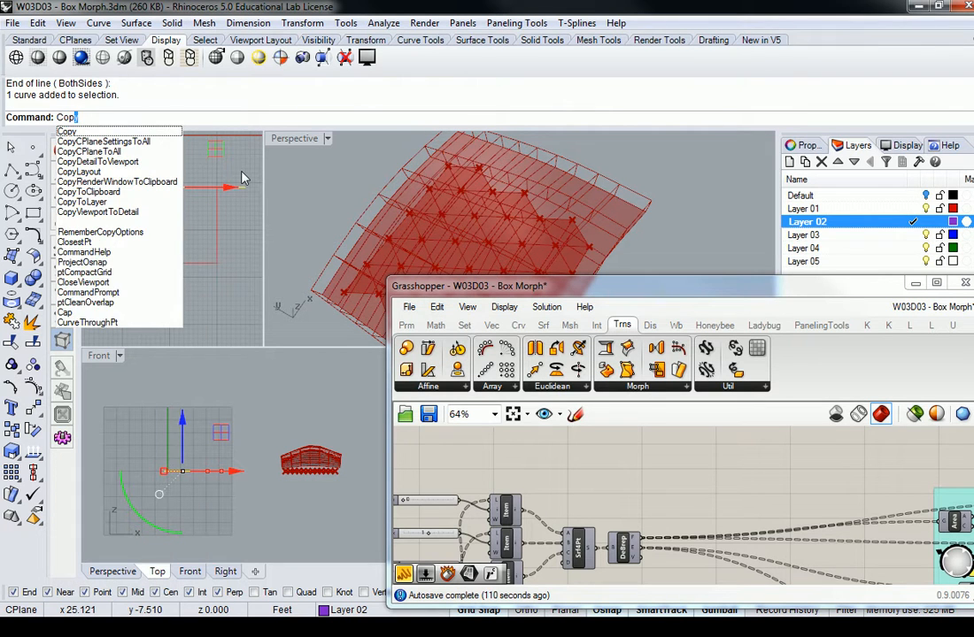
key("Return")
left_click(239, 186)
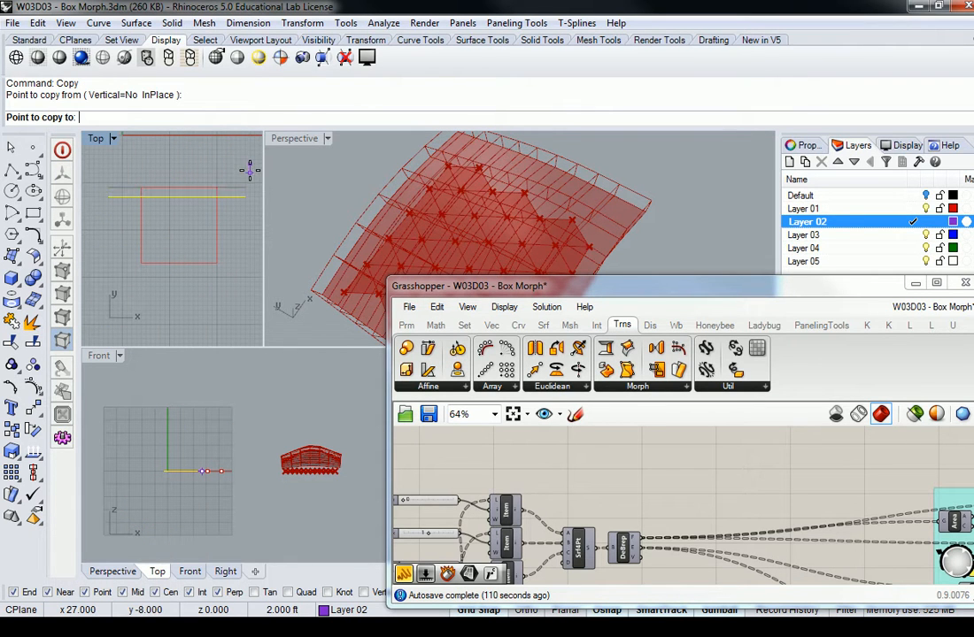
scroll(250, 171, "up", 8)
key("Escape")
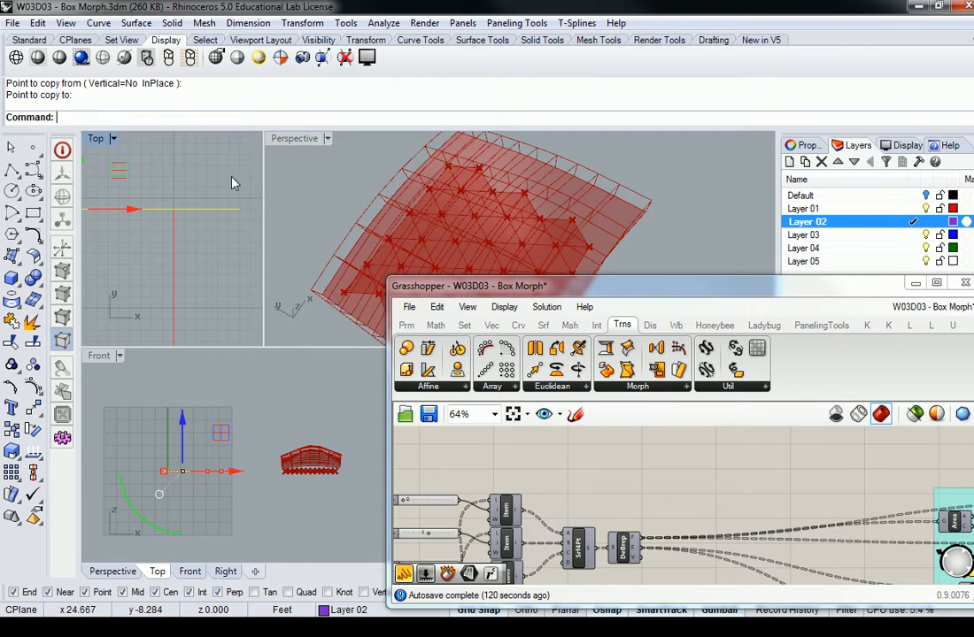
Copy the horizontal line 2 ft and 14 ft downward in the Top view and delete the original on the square's upper edge.
type("copy")
key("Return")
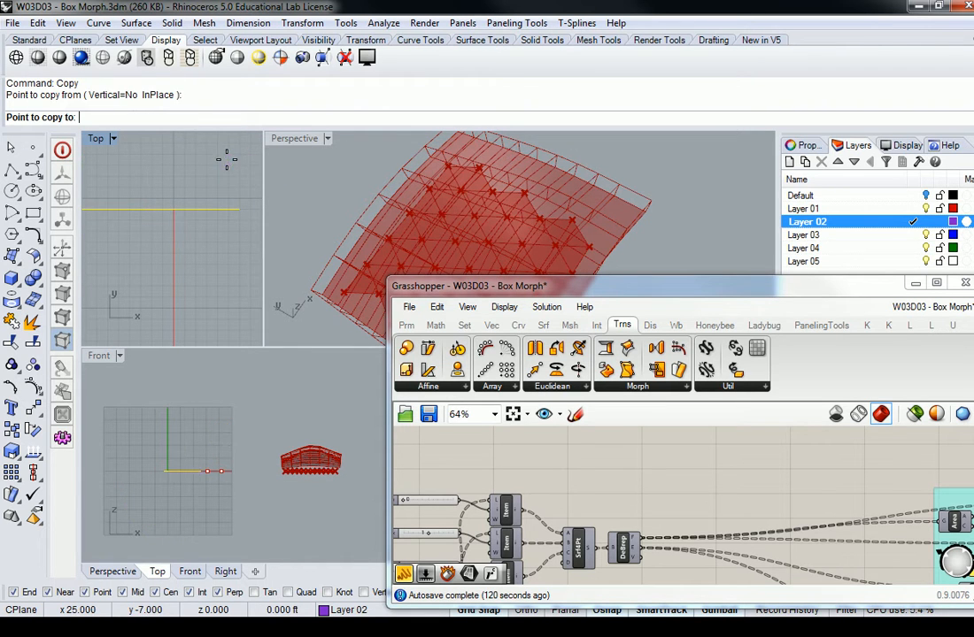
left_click(227, 166)
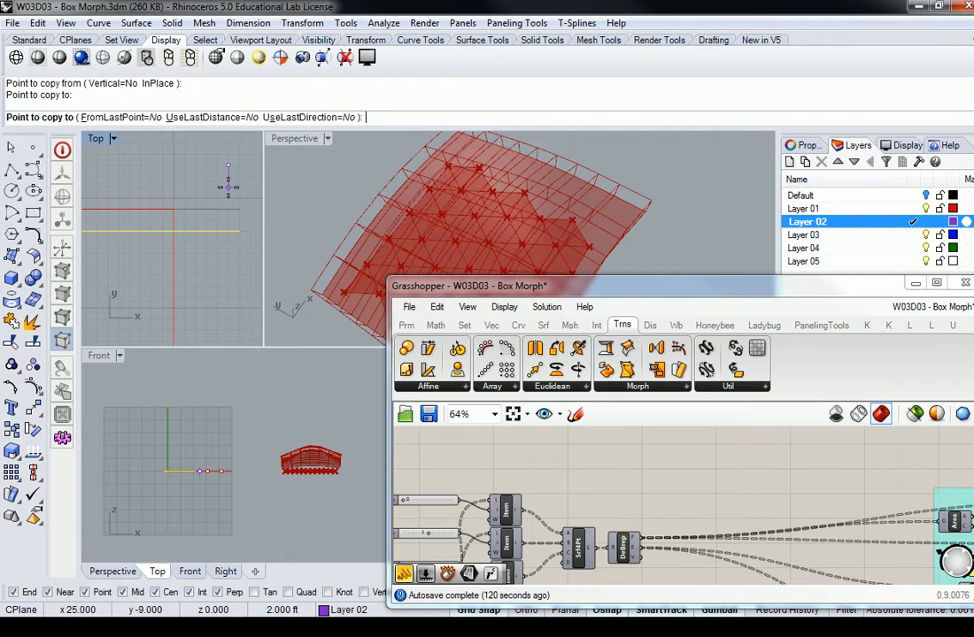
left_click(228, 243)
key("Return")
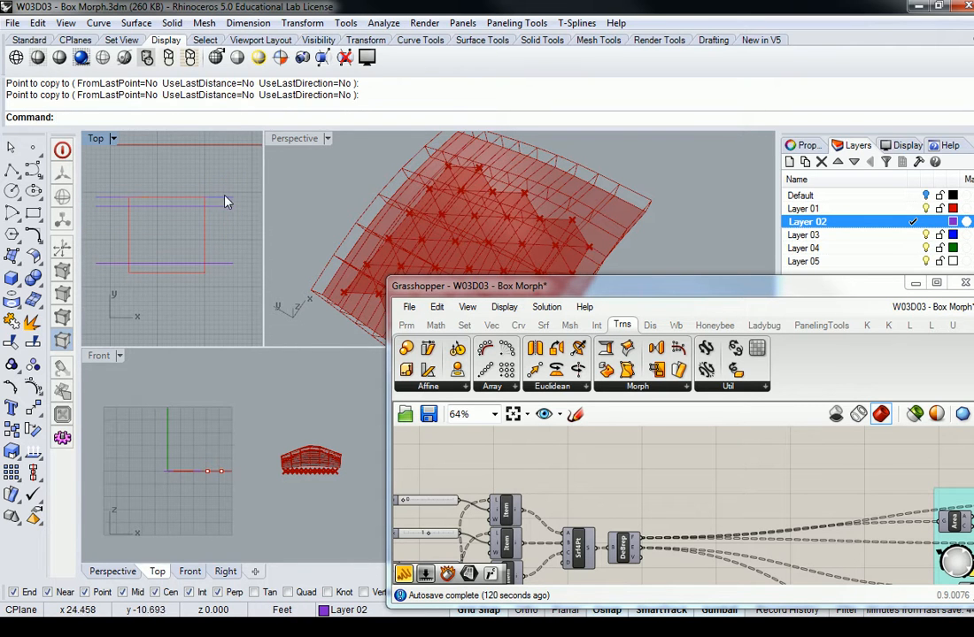
left_click(227, 200)
key("Delete")
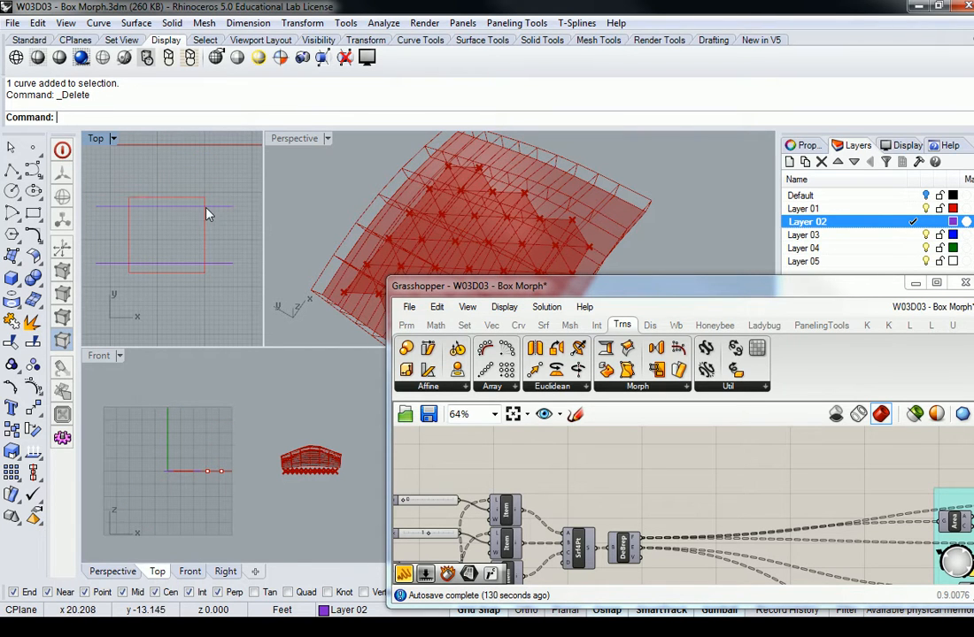
mouse_move(198, 220)
right_mouse_down()
mouse_move(175, 229)
mouse_move(196, 256)
mouse_move(204, 241)
right_mouse_up()
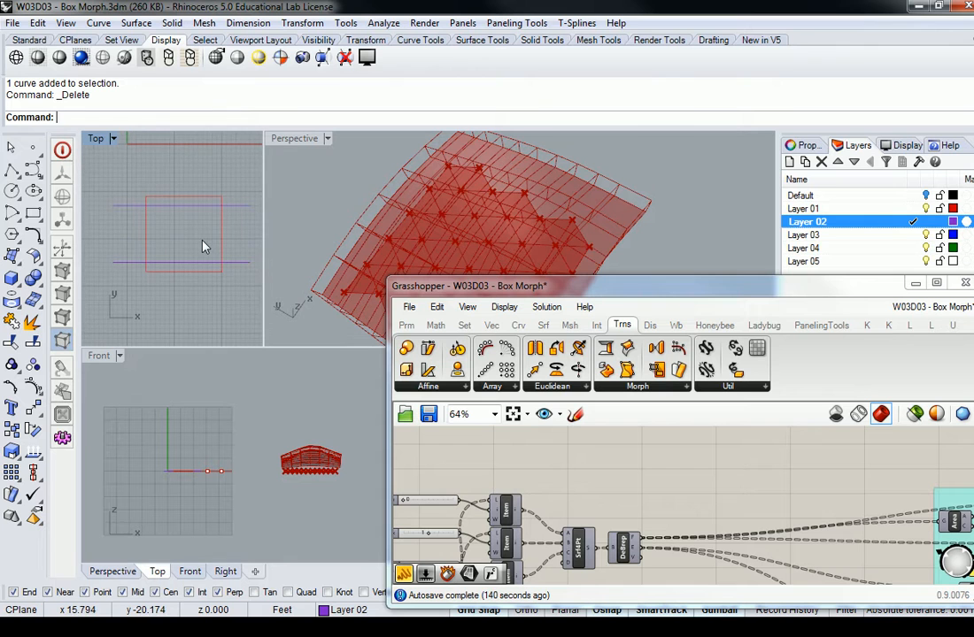
scroll(204, 246, "up", 2)
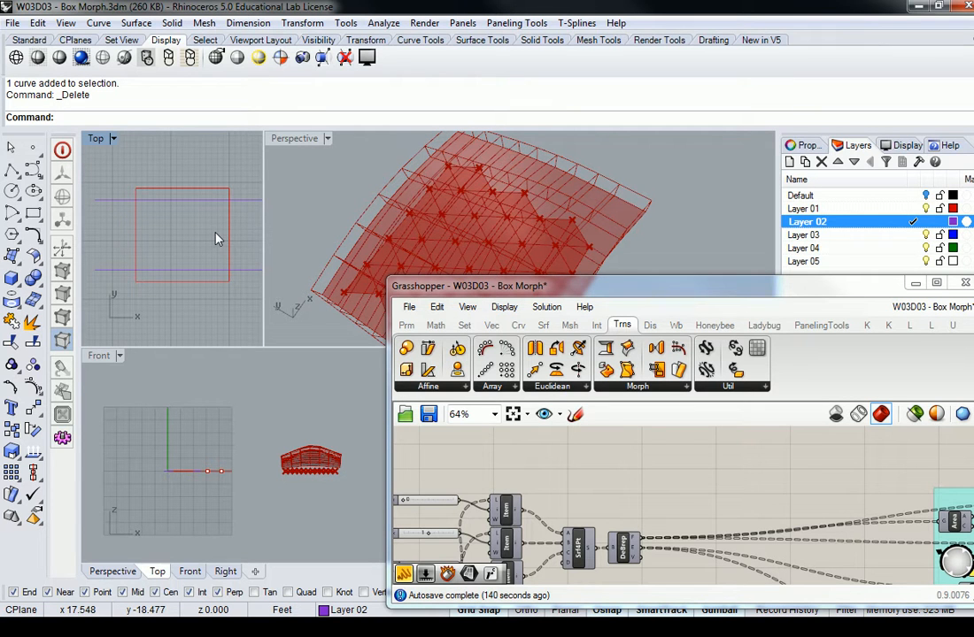
mouse_move(168, 236)
right_mouse_down()
mouse_move(138, 249)
mouse_move(180, 228)
right_mouse_up()
scroll(168, 173, "up", 4)
right_click_drag(184, 180, 148, 203)
scroll(149, 209, "down", 2)
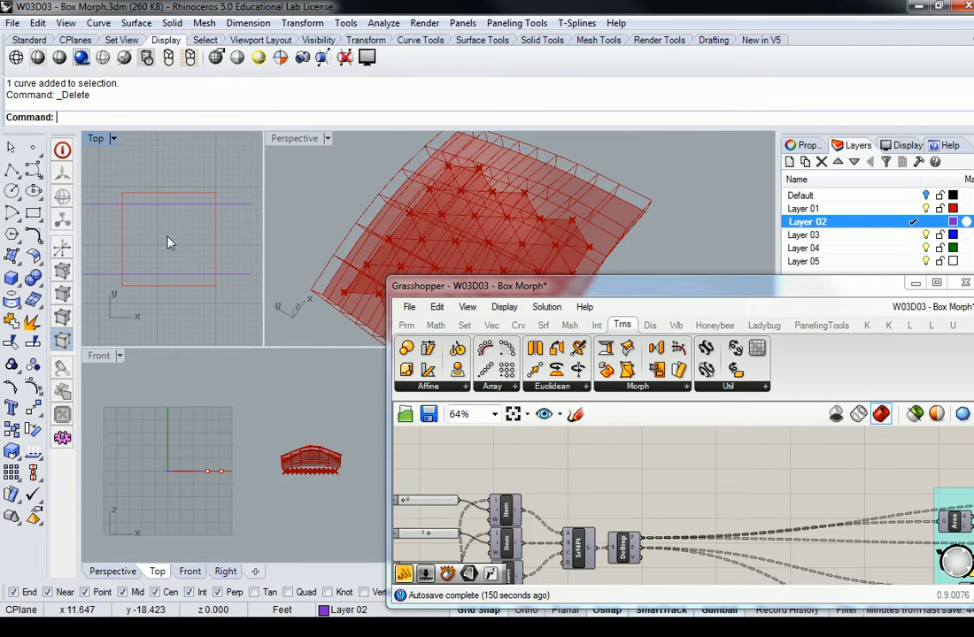
left_click(181, 276)
key("Escape")
Draw a vertical line about 21 ft long from the midpoint of the square's lower edge up past its upper edge.
type("Line")
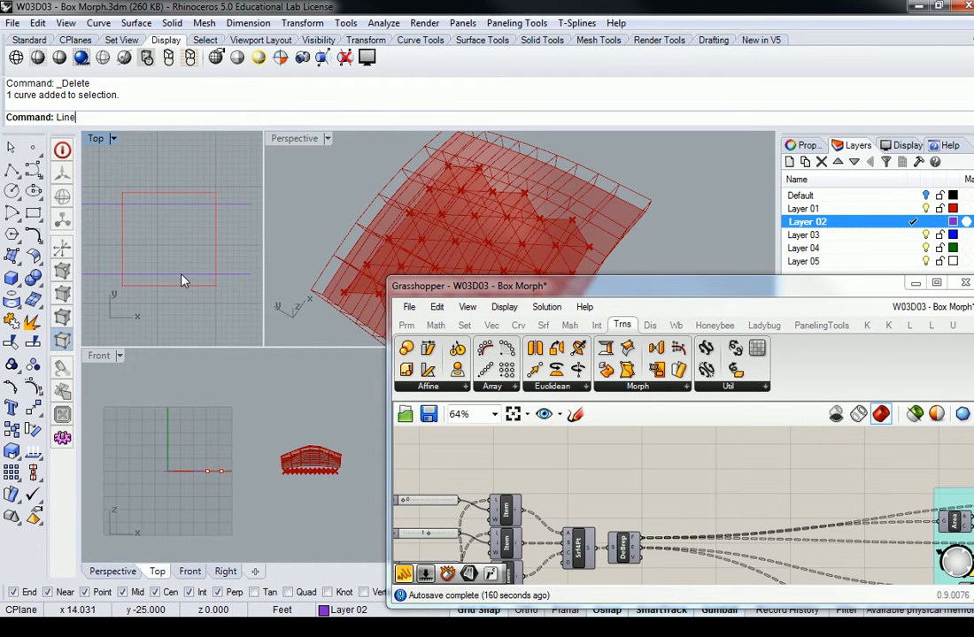
key("Return")
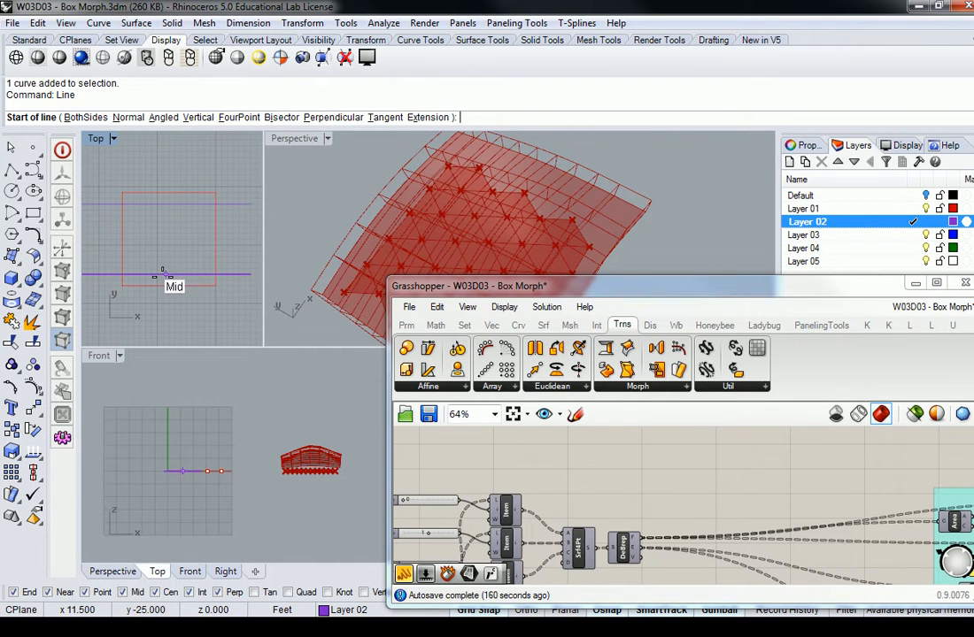
left_click(166, 275)
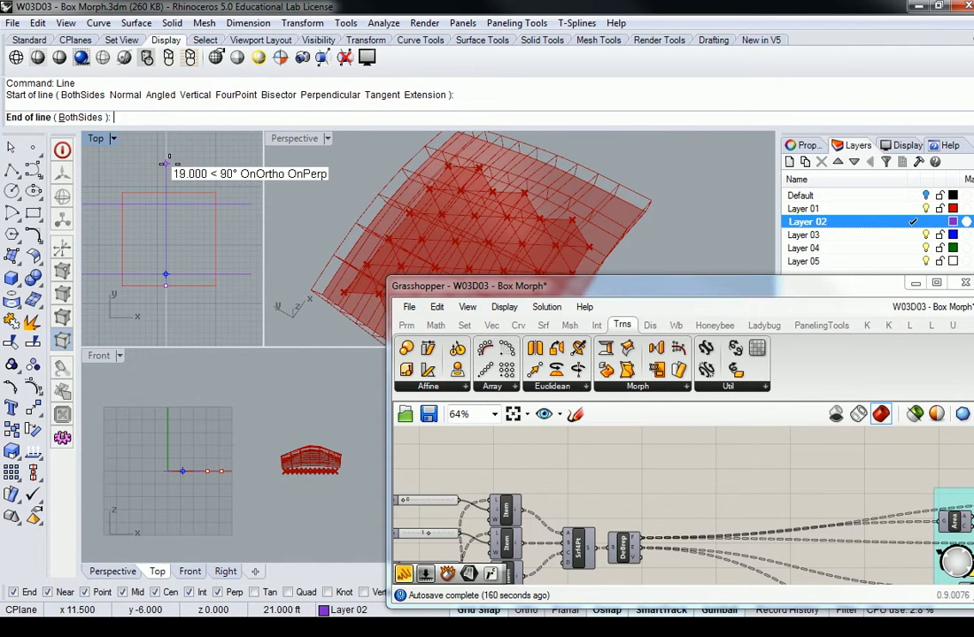
key("Escape")
key("Return")
left_click(168, 286)
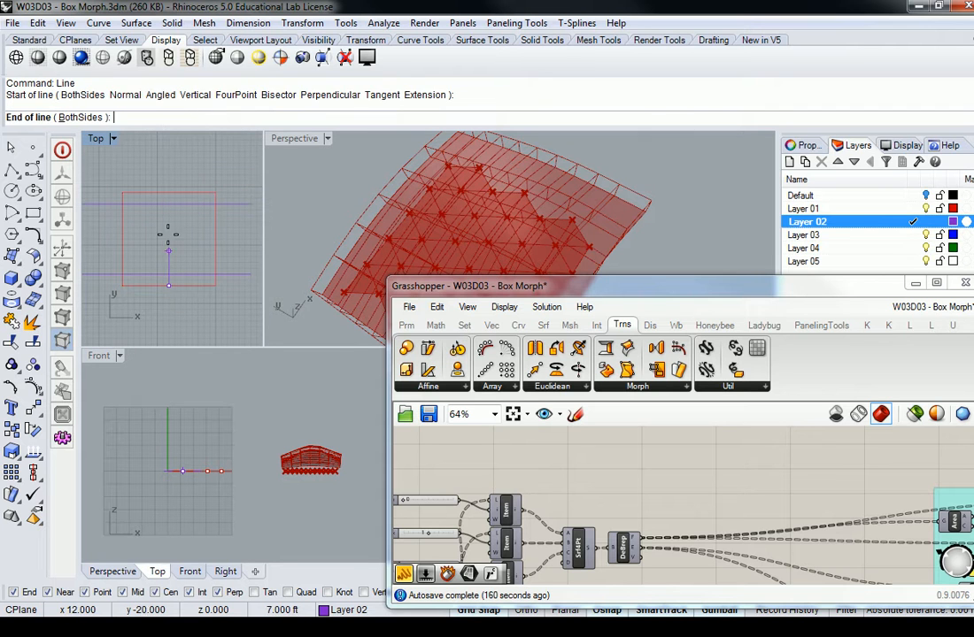
left_click(168, 169)
key("Return")
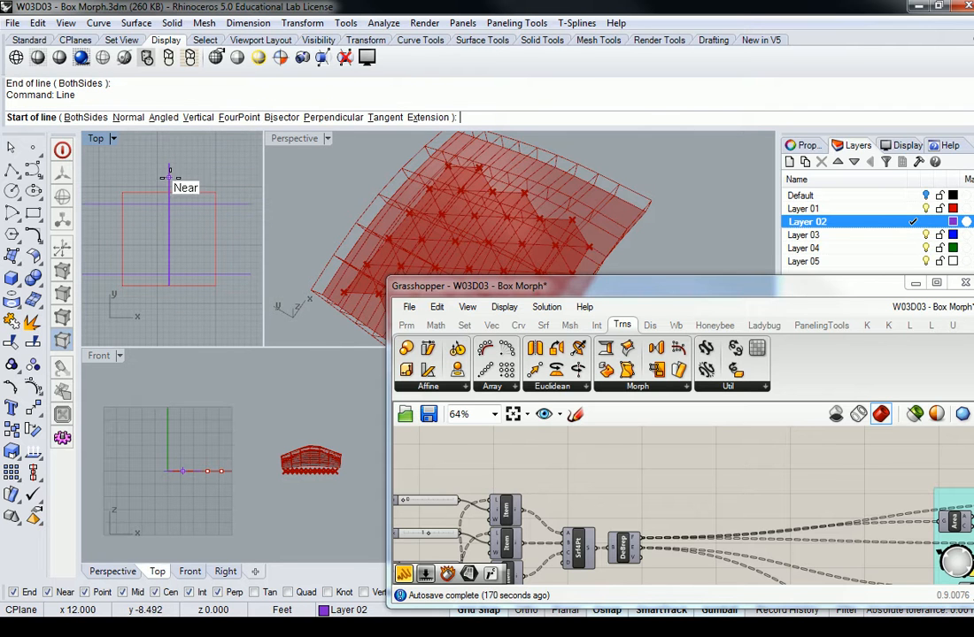
key("Escape")
Move the vertical line 1 ft left of the square's centre and copy it 2 ft to the right.
left_click(169, 177)
scroll(172, 184, "up", 4)
left_click_drag(217, 250, 210, 253)
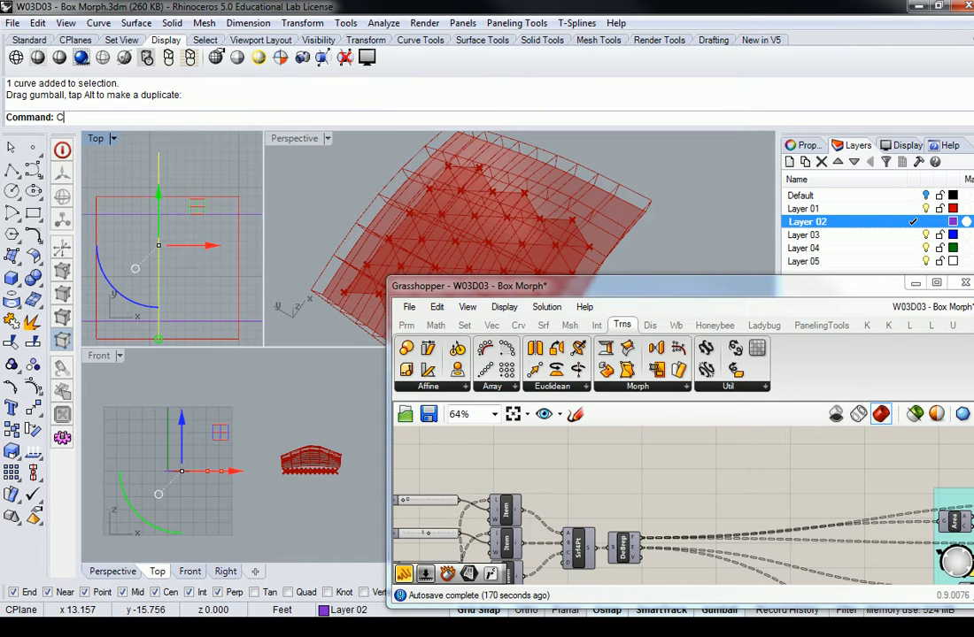
key("Return")
left_click(178, 241)
left_click(193, 241)
scroll(203, 236, "down", 6)
key("Return")
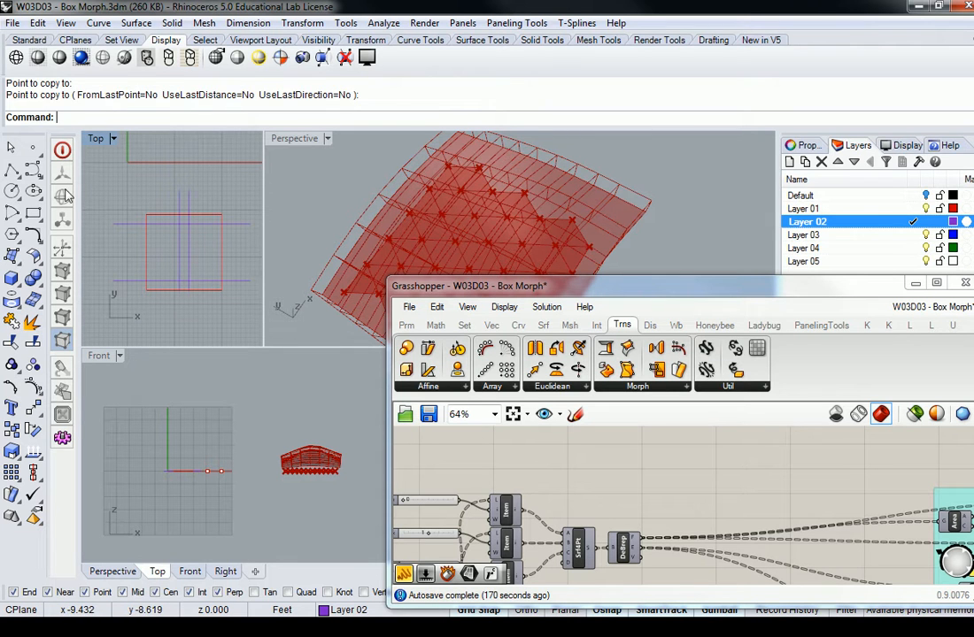
Draw a three-point control-point curve from the upper horizontal line at the square's left edge to the left vertical line's lower end.
left_click(32, 173)
left_click(145, 222)
scroll(173, 278, "up", 2)
scroll(173, 279, "up", 2)
left_click(161, 208)
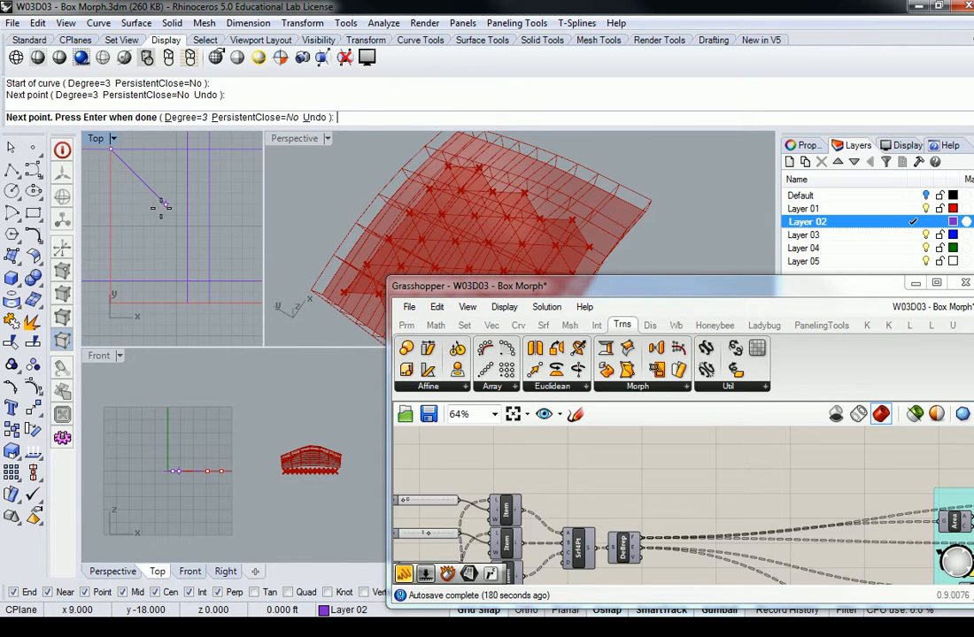
left_click(192, 289)
scroll(191, 289, "down", 3)
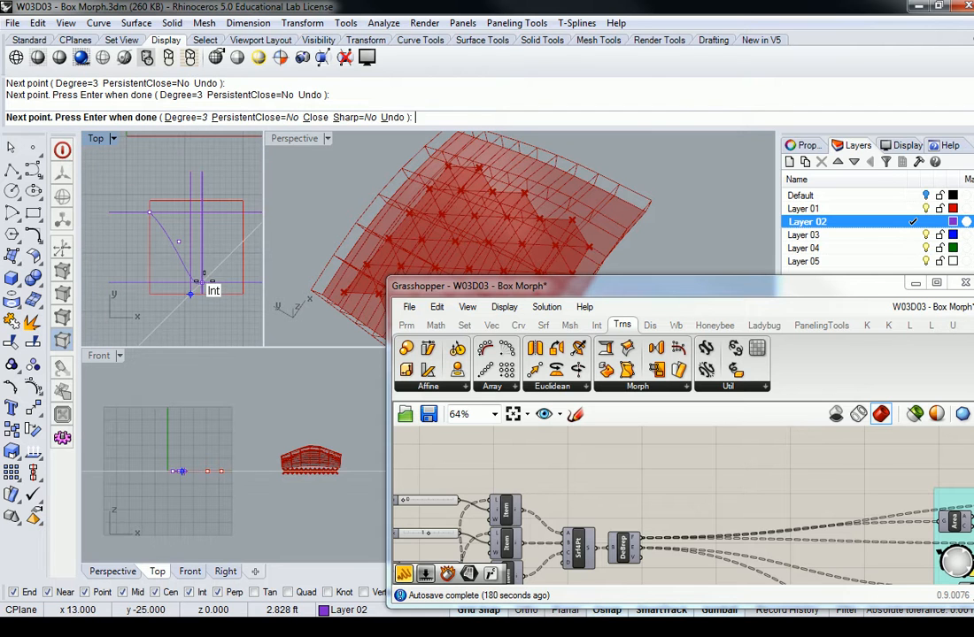
key("Return")
Turn on the curve's edit points and move the middle one upward to make the curve bulge more.
scroll(179, 254, "up", 5)
left_click(174, 256)
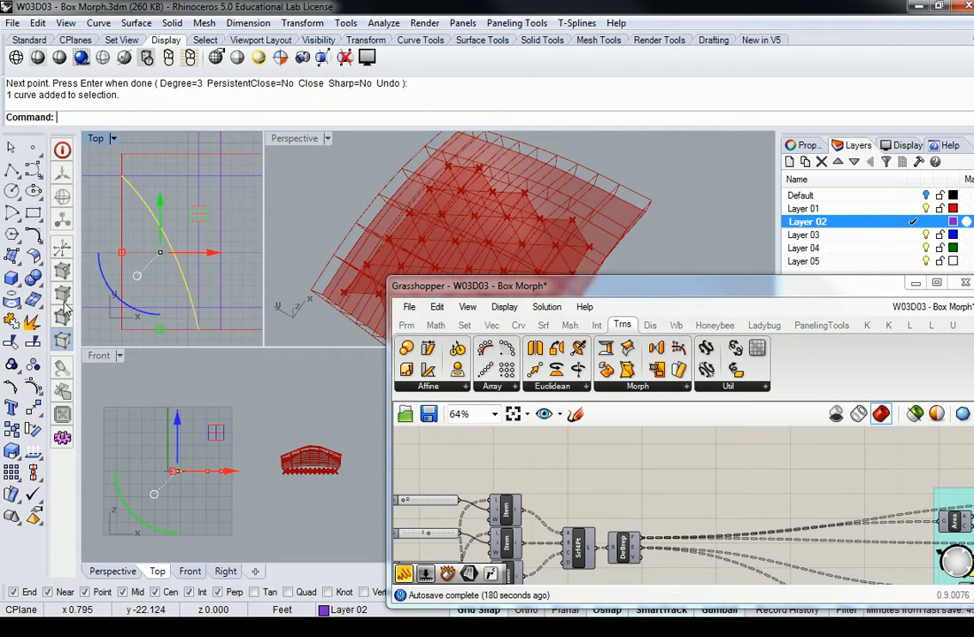
left_click(10, 387)
left_click(169, 244)
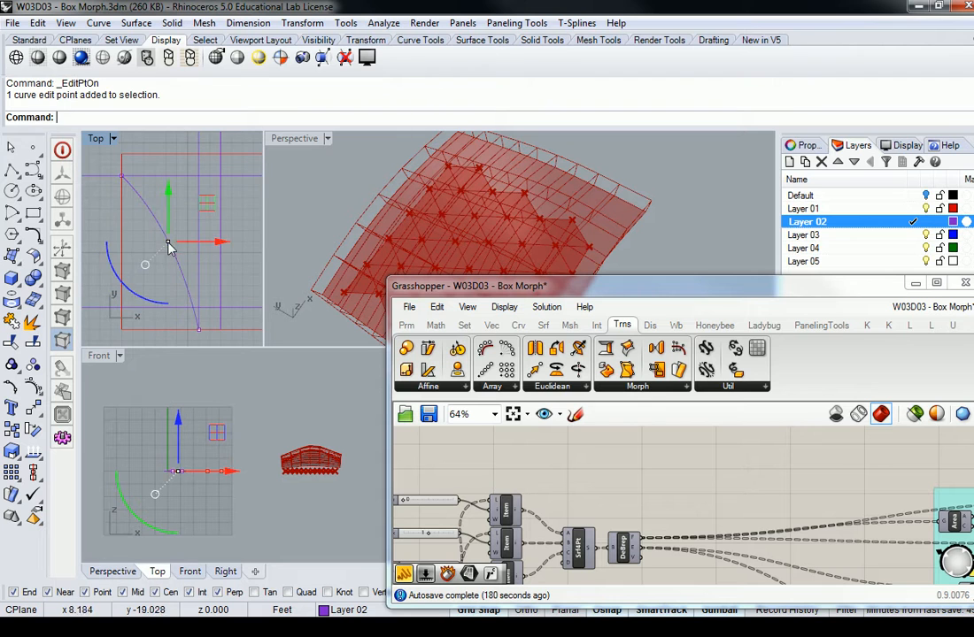
left_click_drag(173, 205, 171, 182)
key("Escape")
Mirror a copy of the curve about the square's vertical centreline, midway between the two vertical lines.
left_click(164, 216)
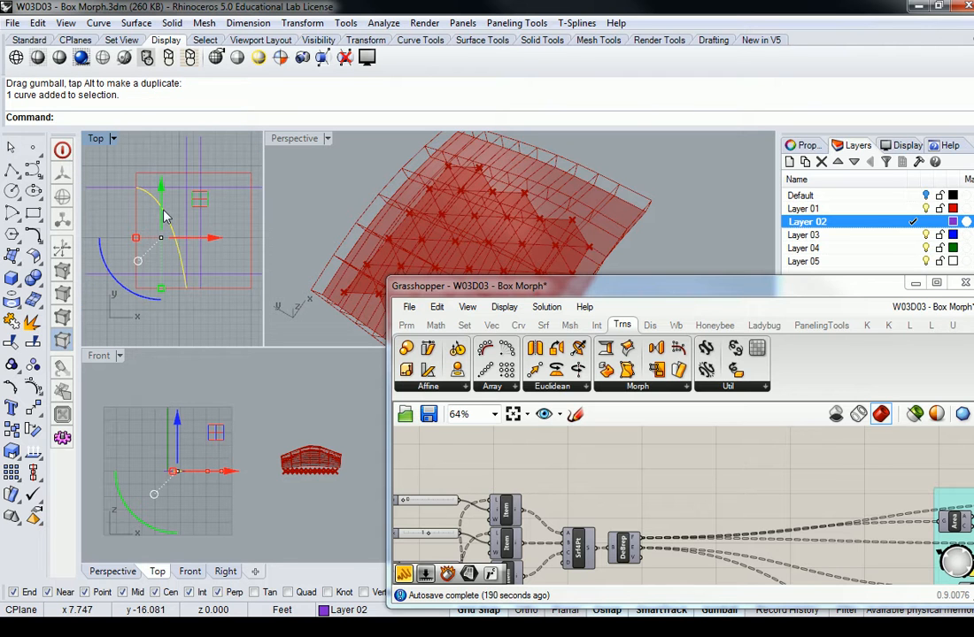
type("Mirror")
key("Return")
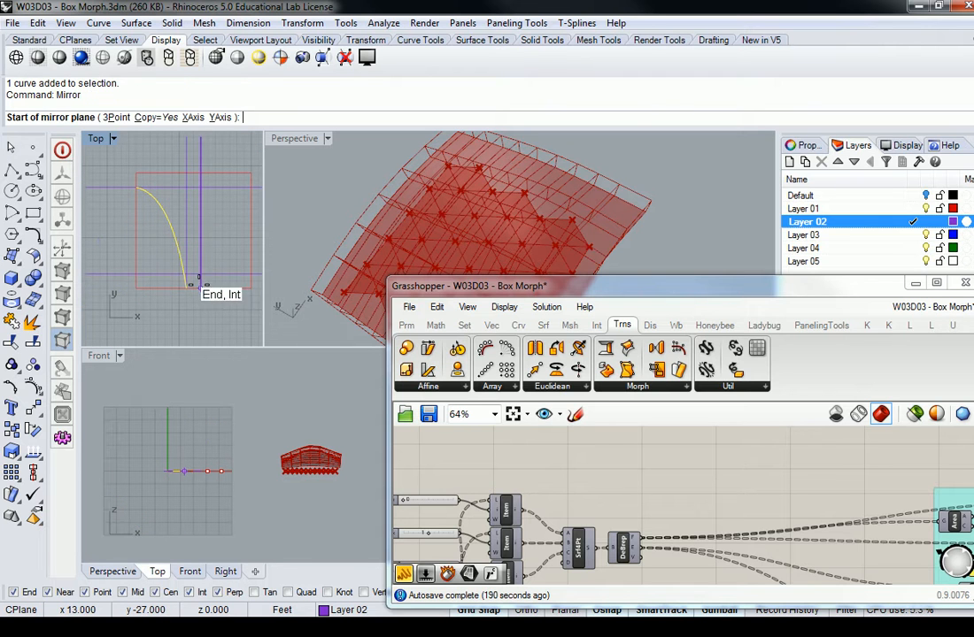
left_click(194, 288)
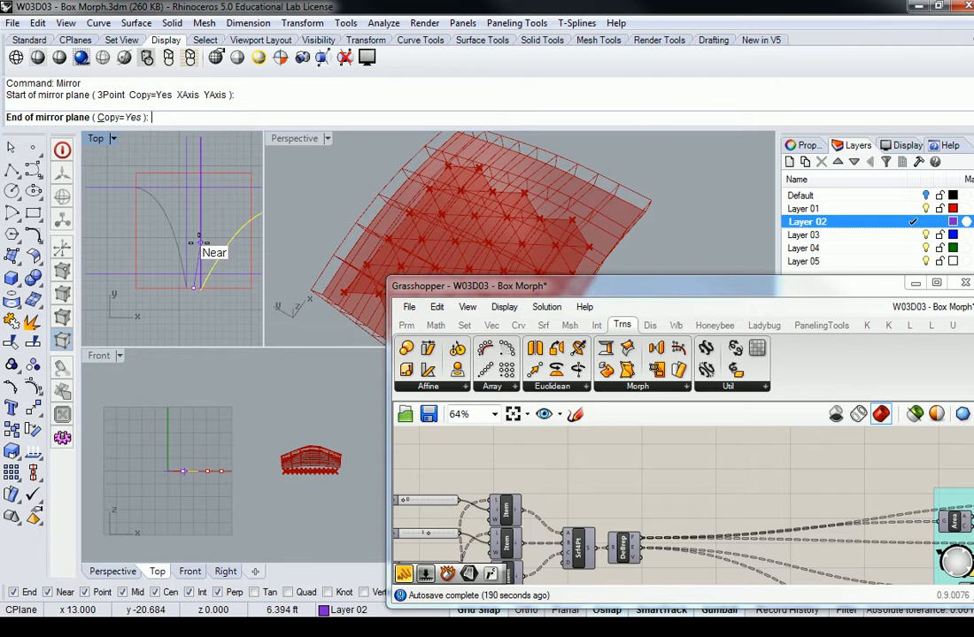
scroll(191, 252, "up", 4)
left_click(191, 248)
scroll(199, 243, "down", 7)
left_click(223, 209)
Draw a five-point control-point curve between the square's upper corners, placing the three middle points 1 ft below its upper edge.
scroll(222, 218, "up", 2)
right_click_drag(223, 220, 216, 223)
scroll(114, 155, "up", 2)
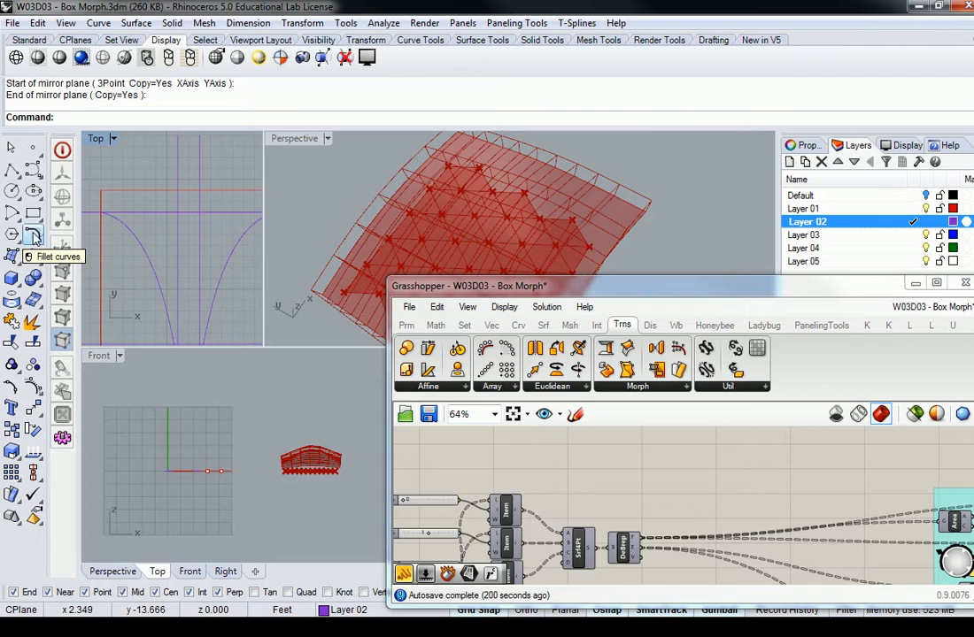
left_click(33, 171)
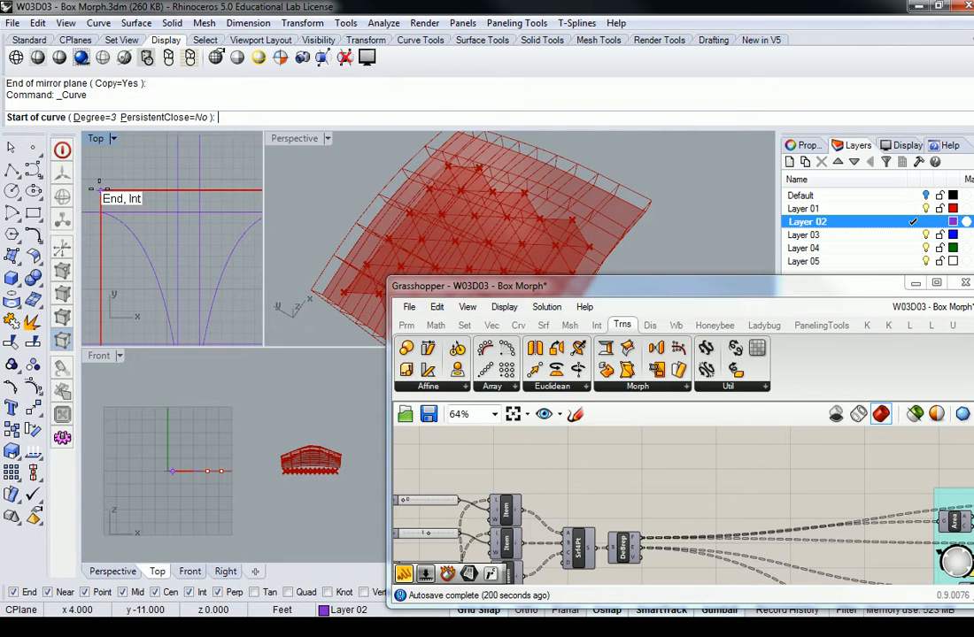
left_click(100, 190)
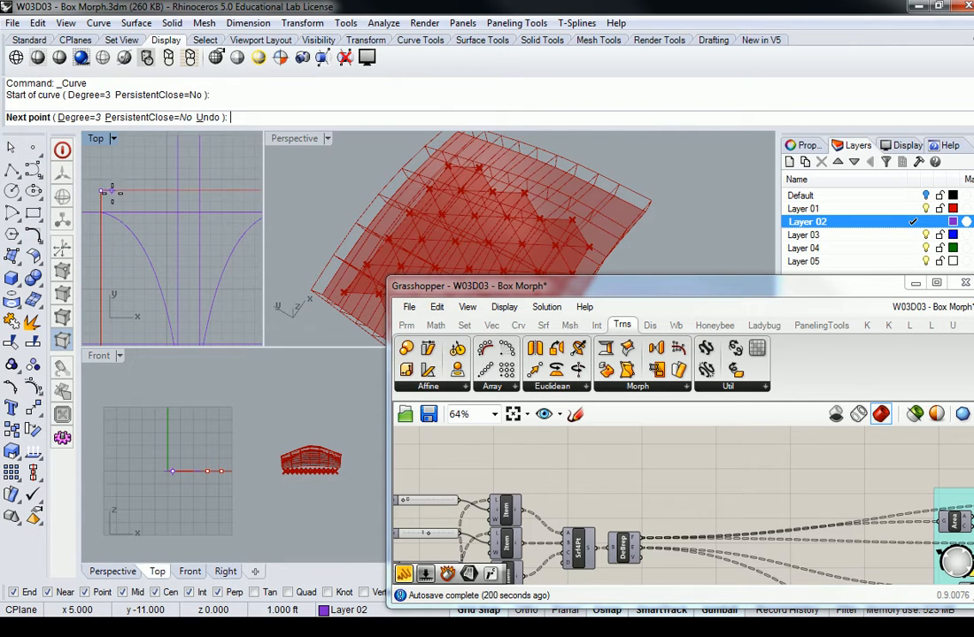
left_click(188, 191)
scroll(145, 204, "up", 2)
left_click(147, 197)
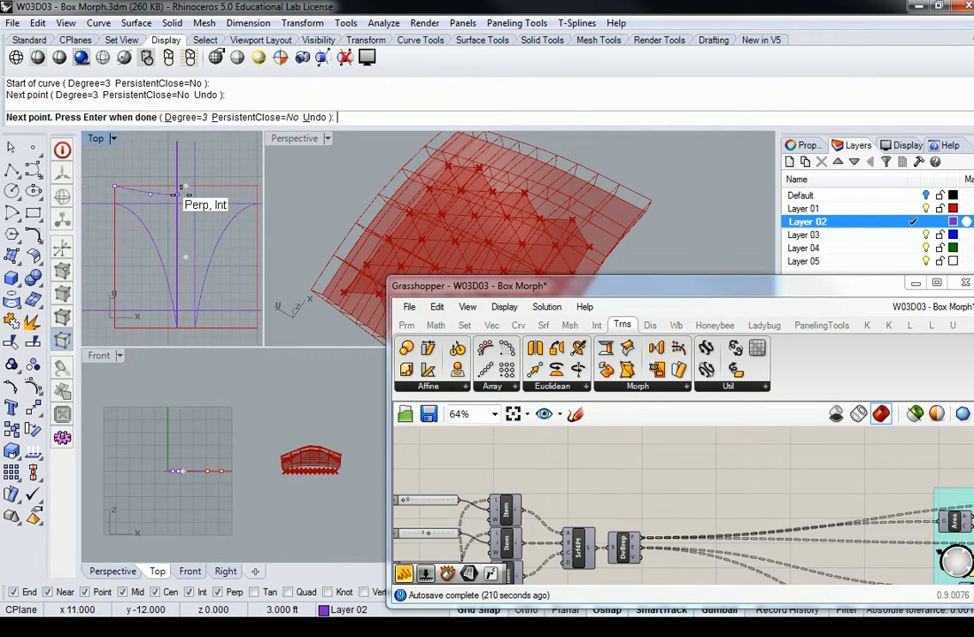
left_click(193, 189)
scroll(192, 188, "down", 2)
scroll(199, 208, "up", 3)
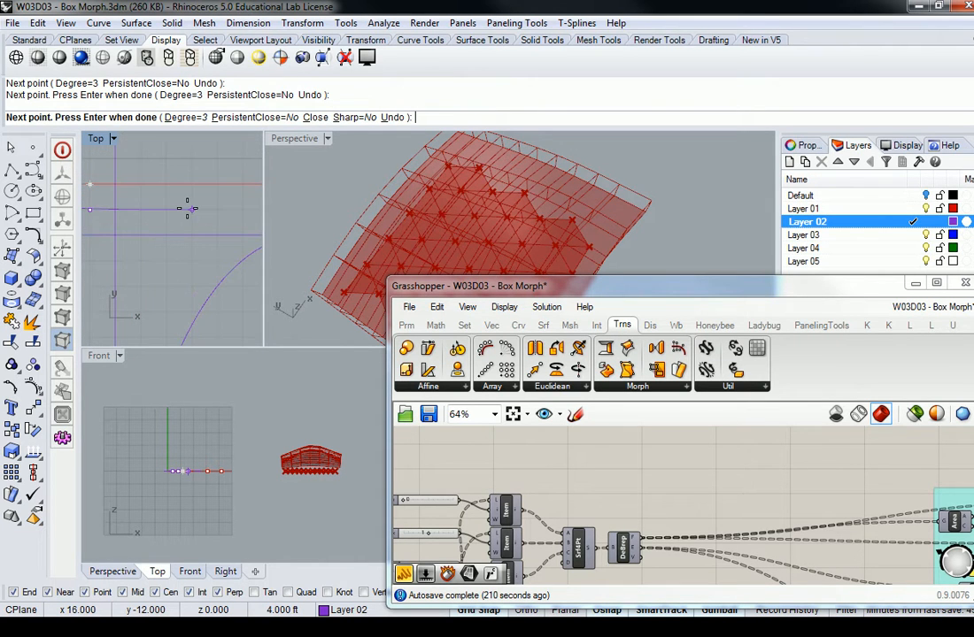
left_click(187, 209)
scroll(188, 209, "down", 3)
scroll(190, 207, "up", 3)
scroll(209, 196, "down", 3)
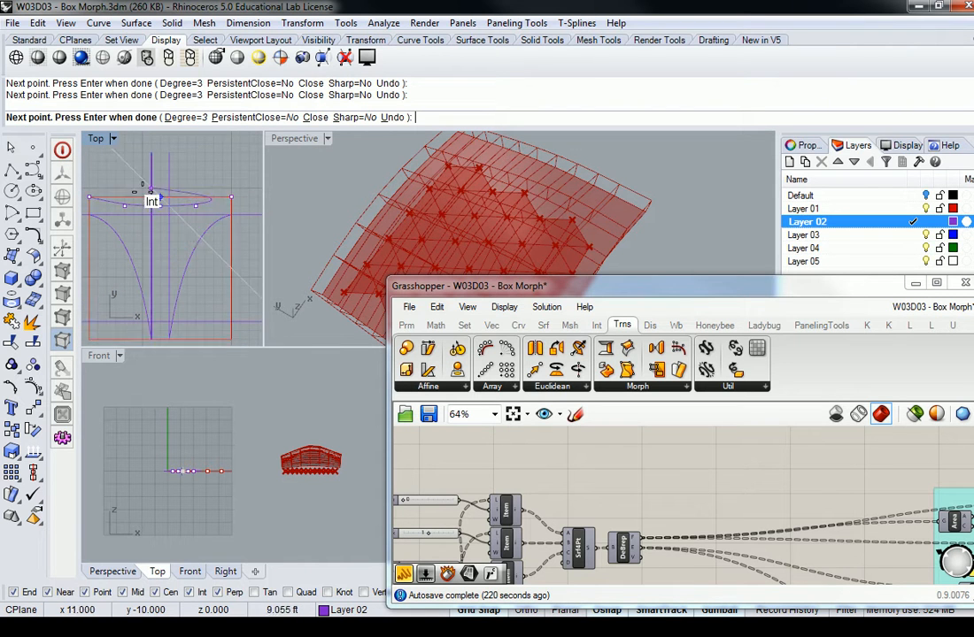
scroll(132, 217, "up", 3)
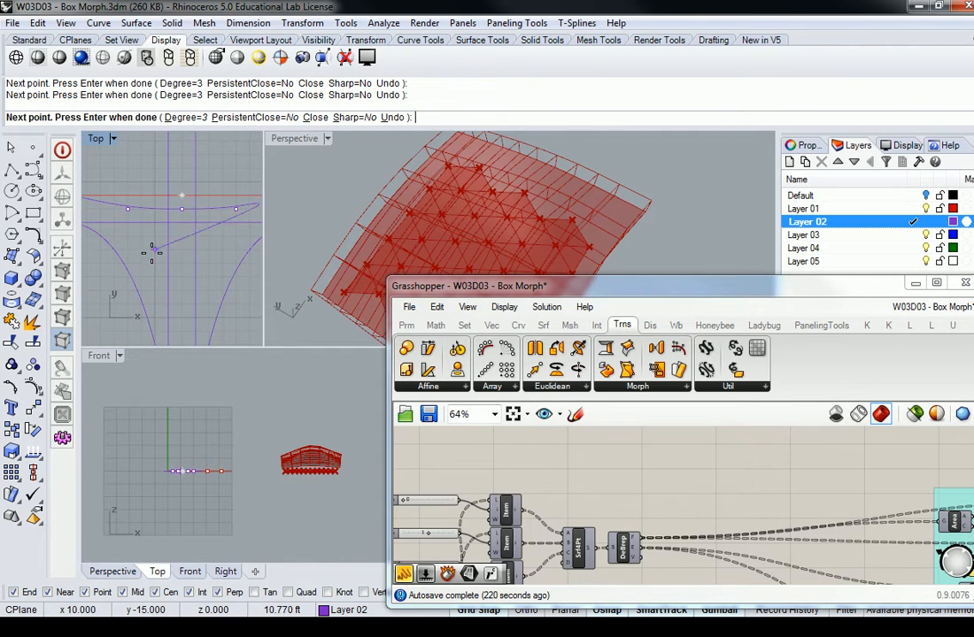
key("Return")
Turn on the new curve's control points, raise the two outer intermediate points to the square's upper edge, and lower the middle one to deepen the dip.
left_click(195, 210)
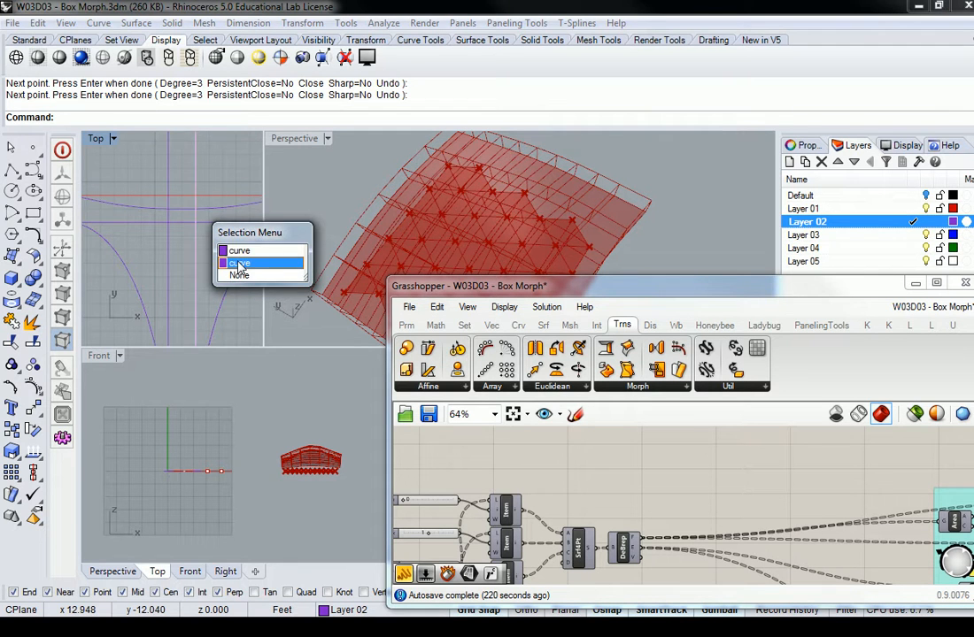
left_click(237, 264)
left_click(34, 394)
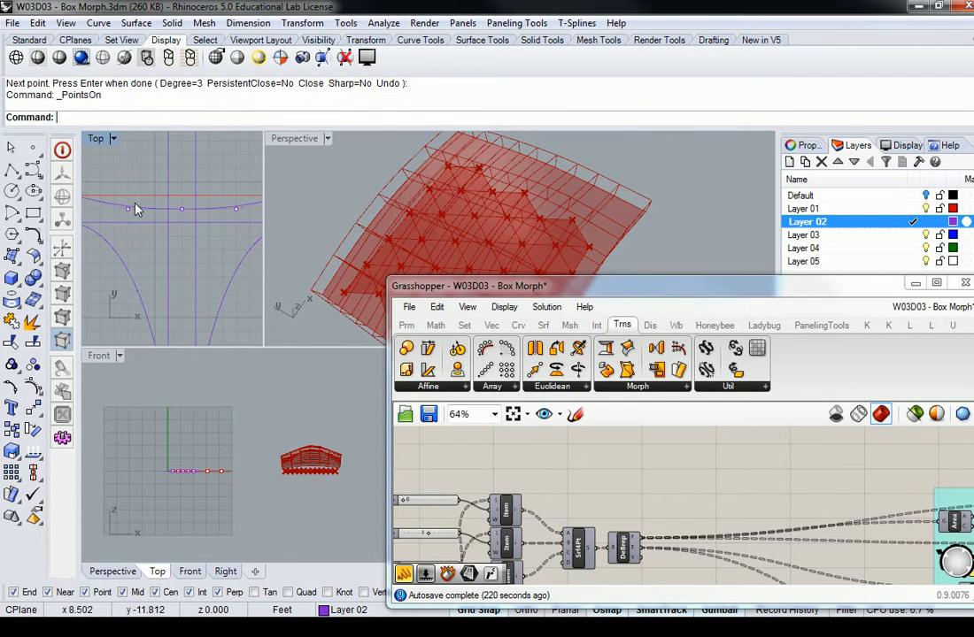
left_click(129, 210)
left_click_drag(128, 204, 129, 191)
left_click(236, 210)
left_click_drag(237, 204, 237, 189)
left_click(181, 209)
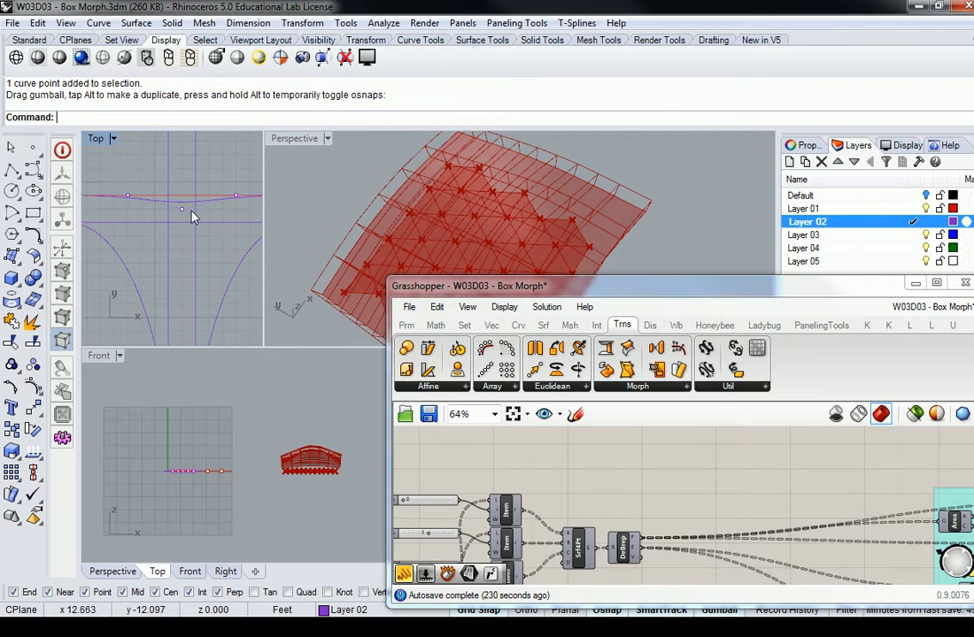
left_click(181, 213)
left_click_drag(182, 217, 181, 264)
scroll(186, 237, "down", 10)
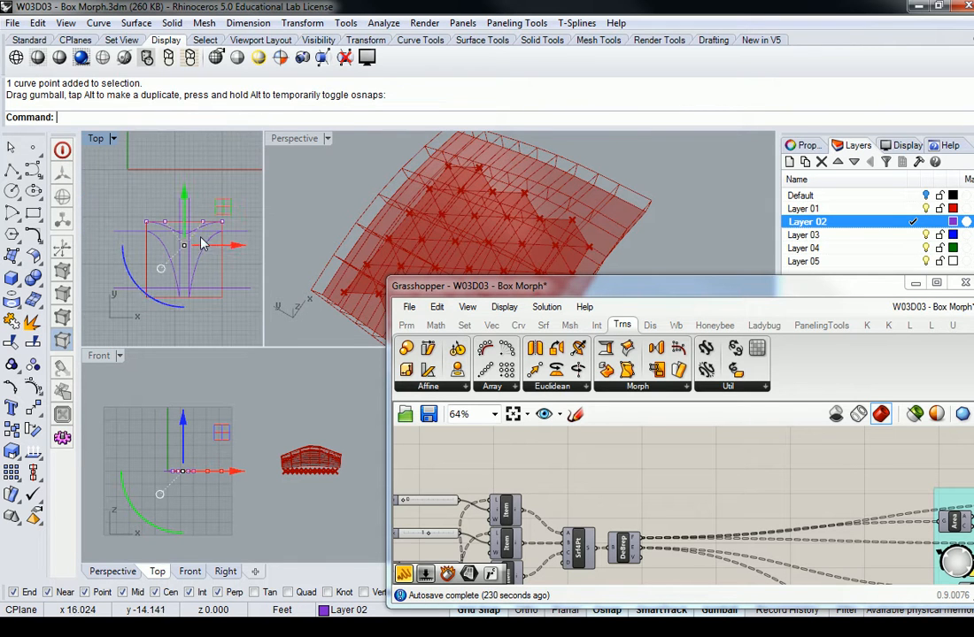
Close the profile with short lines on the square's left and right edges and one across the lower ends of the two side curves.
scroll(202, 274, "up", 3)
type("Line")
key("Return")
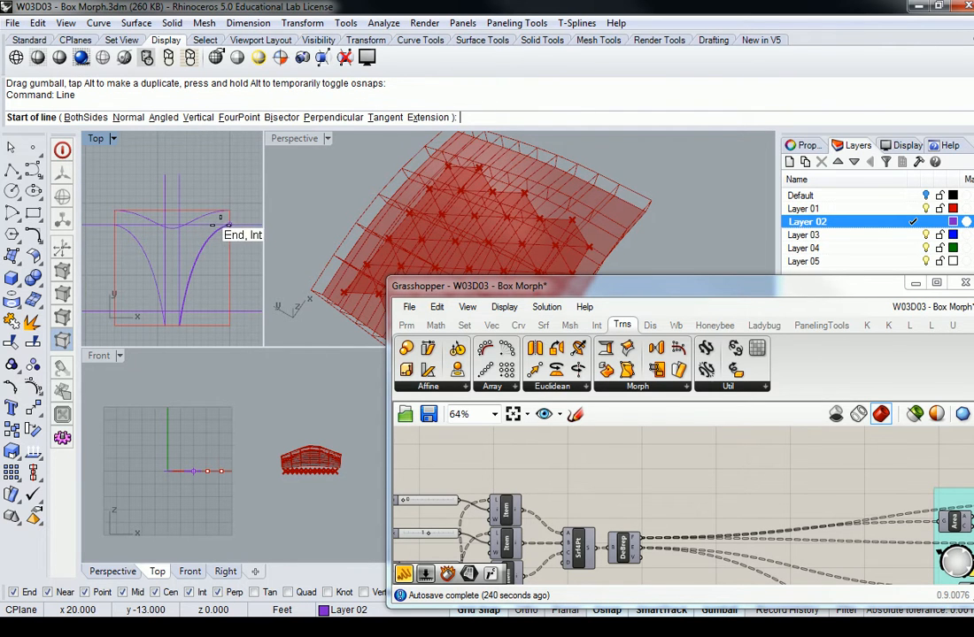
left_click(231, 212)
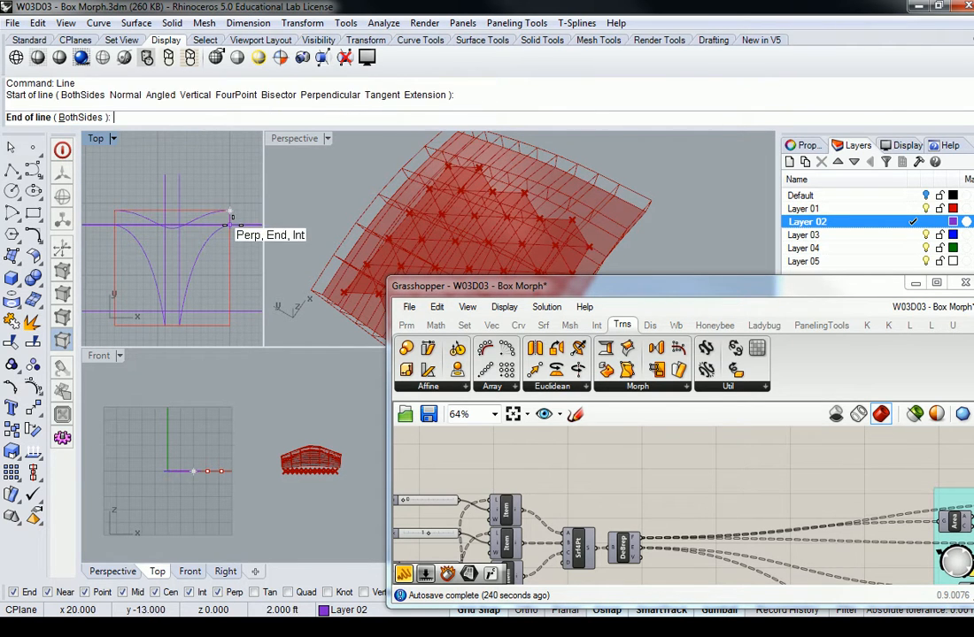
left_click(230, 225)
key("Return")
left_click(114, 212)
left_click(114, 225)
key("Return")
left_click(177, 324)
left_click(185, 333)
key("Return")
key("Escape")
Extrude the closed profile curves upward into a solid 2 ft high.
left_click(203, 256)
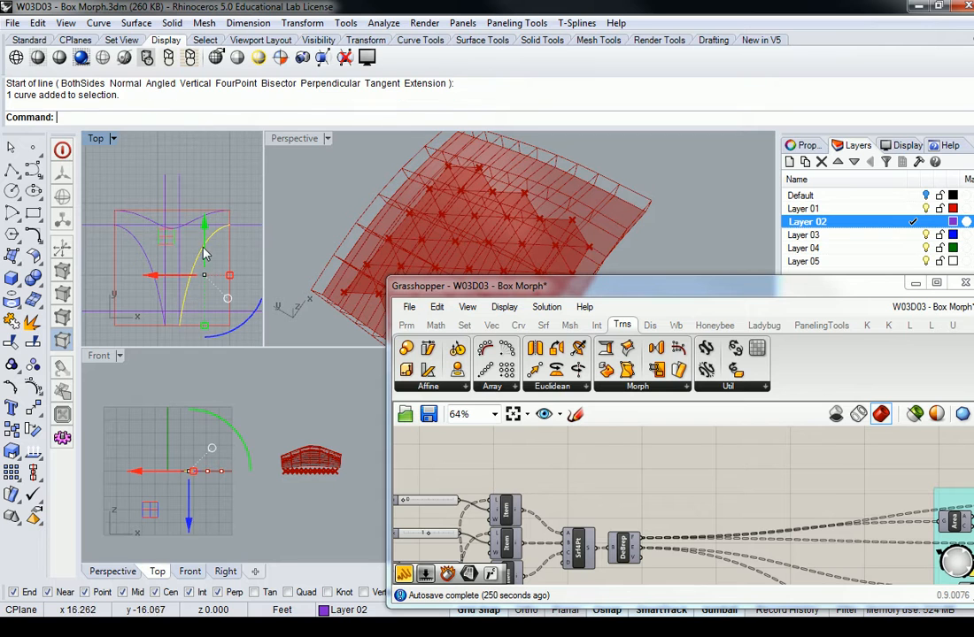
left_click(102, 204)
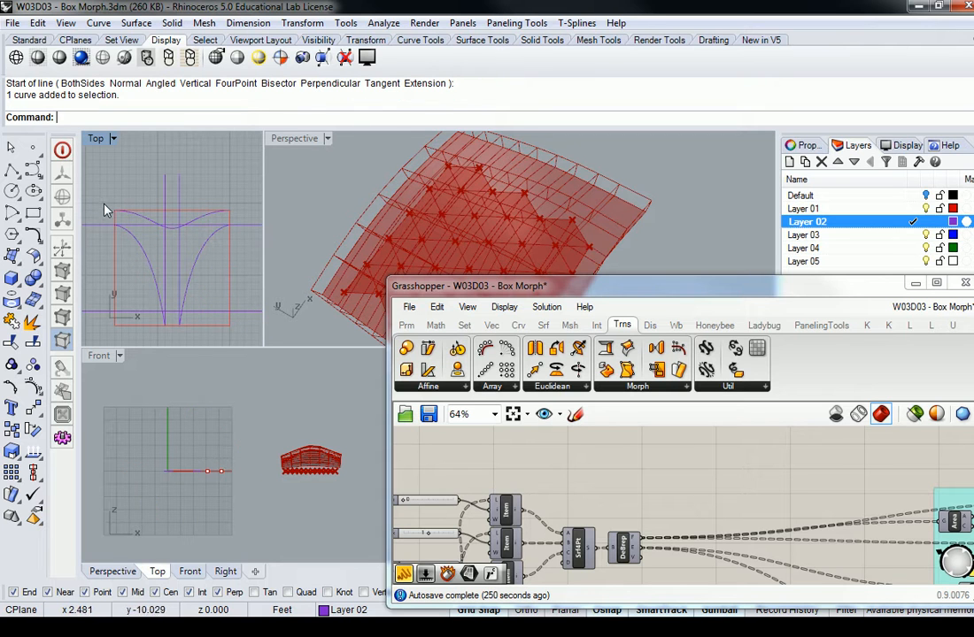
left_click(129, 221)
left_click_drag(197, 266, 200, 315)
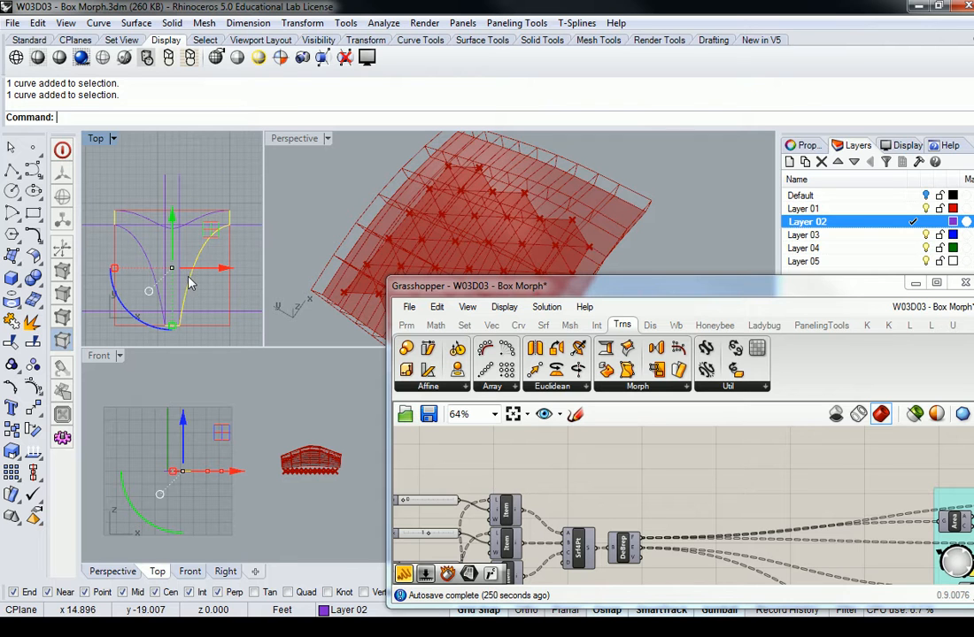
type("ExtrudeCrv")
key("Return")
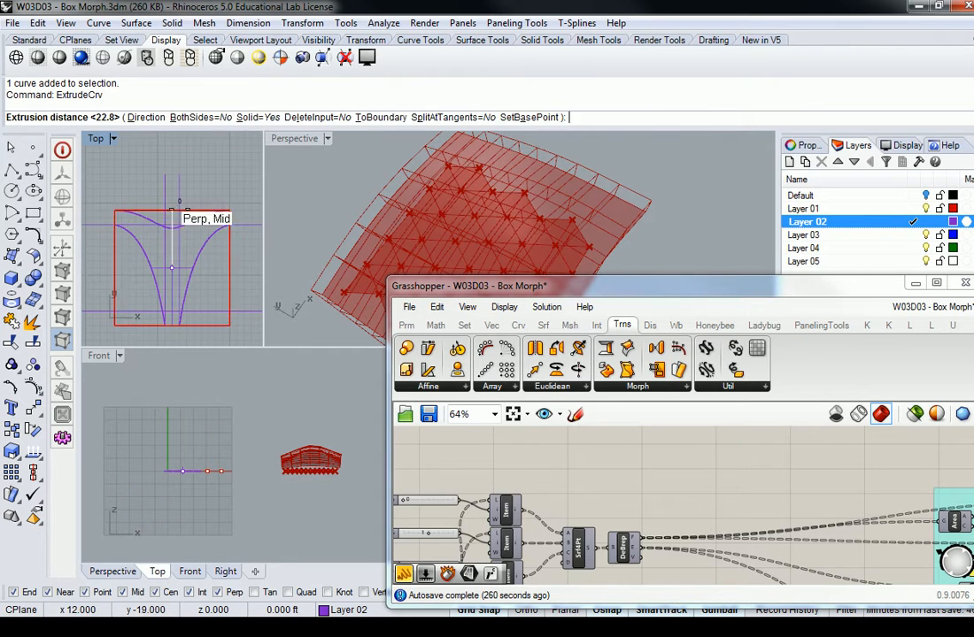
scroll(191, 451, "up", 4)
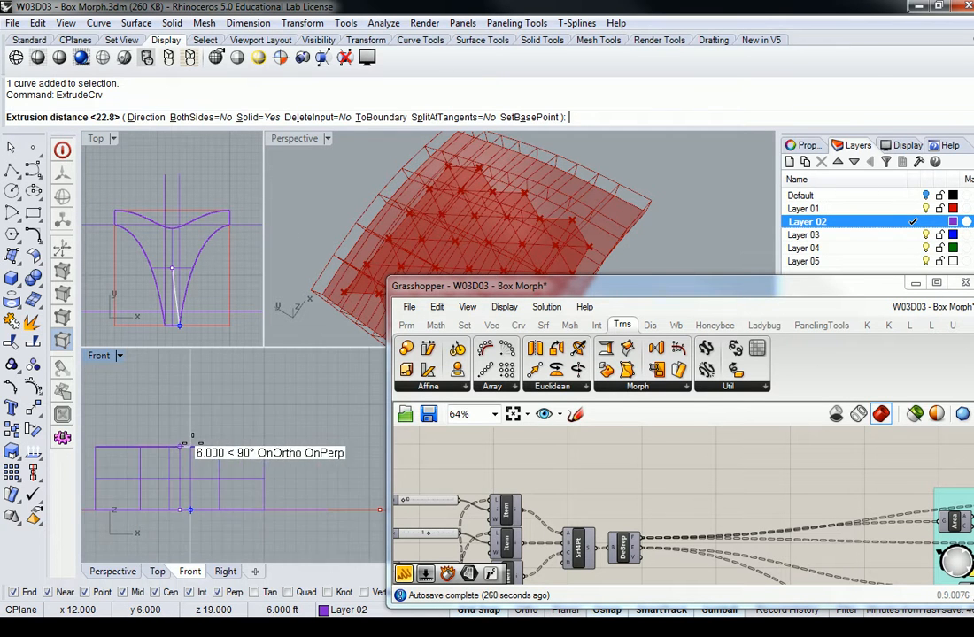
left_click(178, 478)
key("Escape")
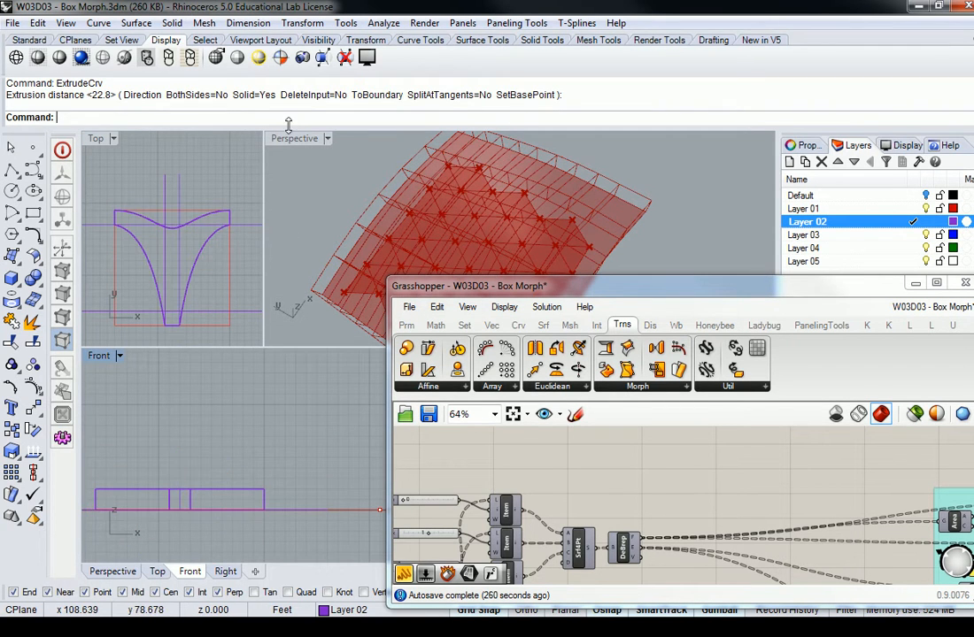
Move the Grasshopper window aside to uncover the Perspective viewport.
scroll(497, 169, "down", 5)
left_click_drag(387, 279, 636, 217)
scroll(517, 266, "up", 4)
scroll(532, 223, "up", 12)
scroll(509, 255, "down", 4)
right_click_drag(508, 257, 418, 261)
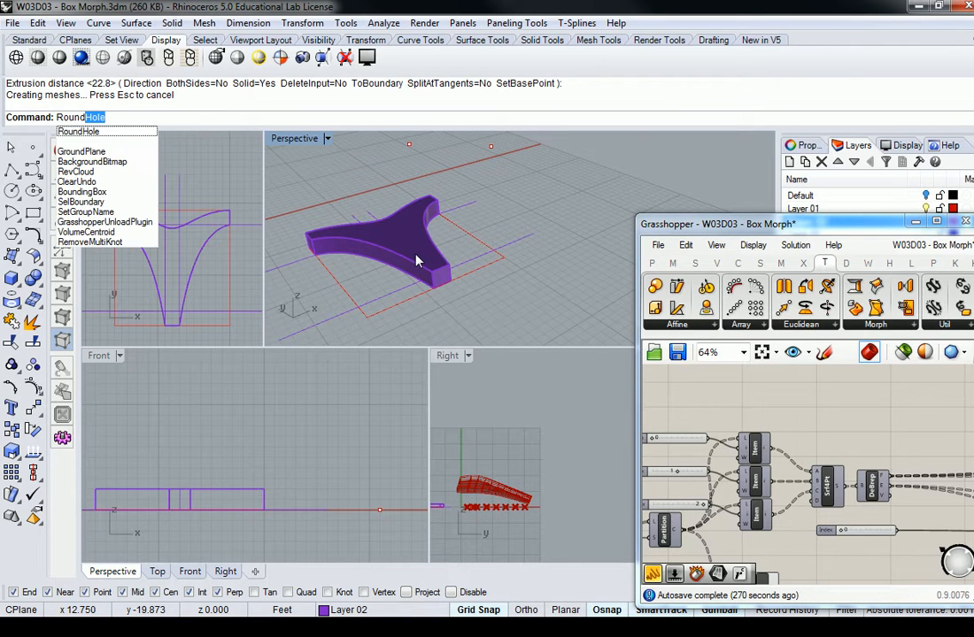
key("Delete")
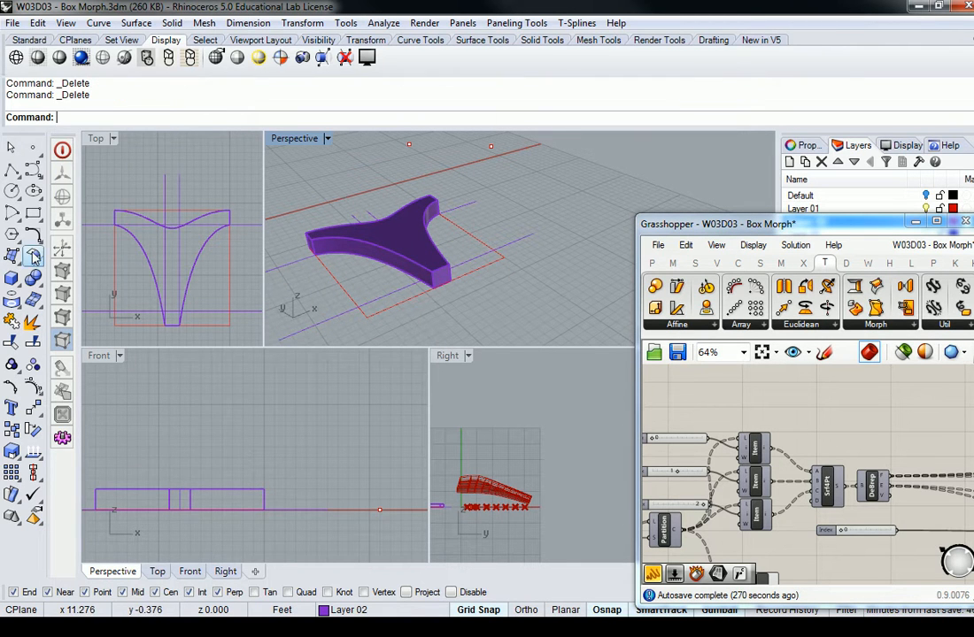
Try a surface fillet with a radius of 1 ft on the extruded solid's curved side face.
left_click(32, 256)
scroll(332, 242, "up", 5)
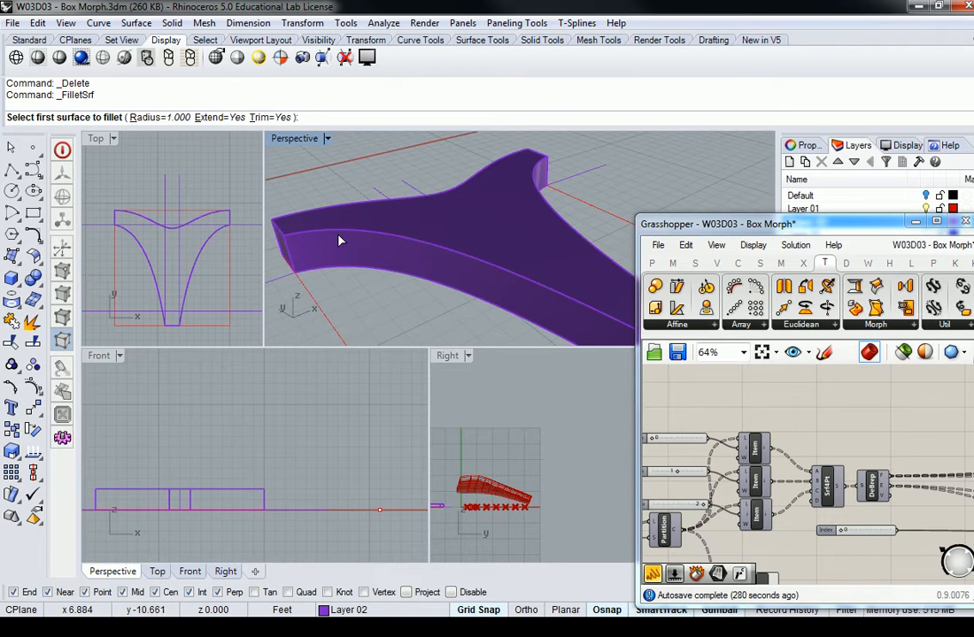
left_click(183, 124)
left_click(281, 251)
left_click(285, 242)
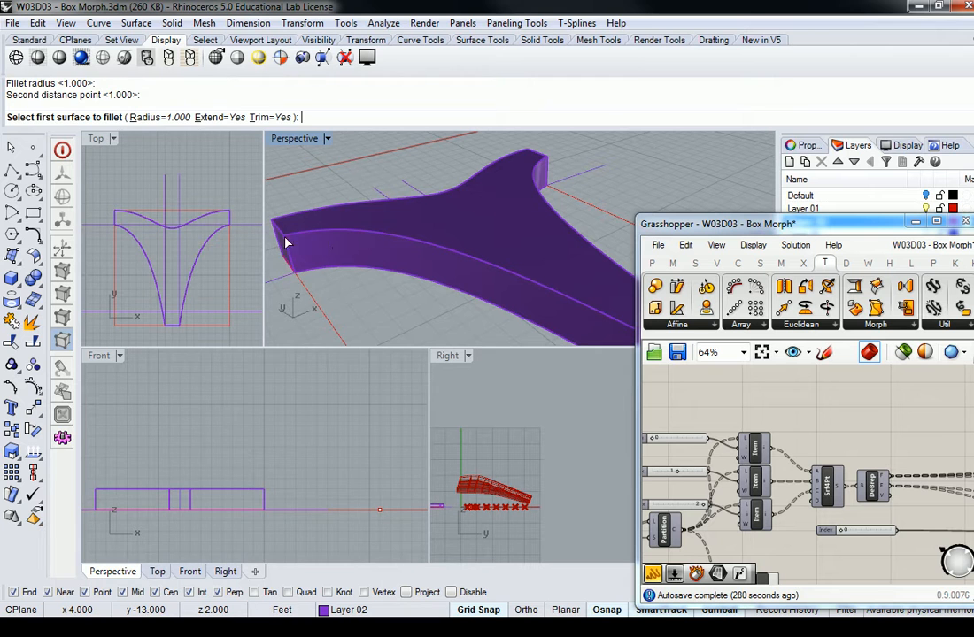
left_click(344, 247)
left_click(376, 269)
left_click(345, 251)
scroll(345, 251, "down", 5)
scroll(365, 254, "up", 3)
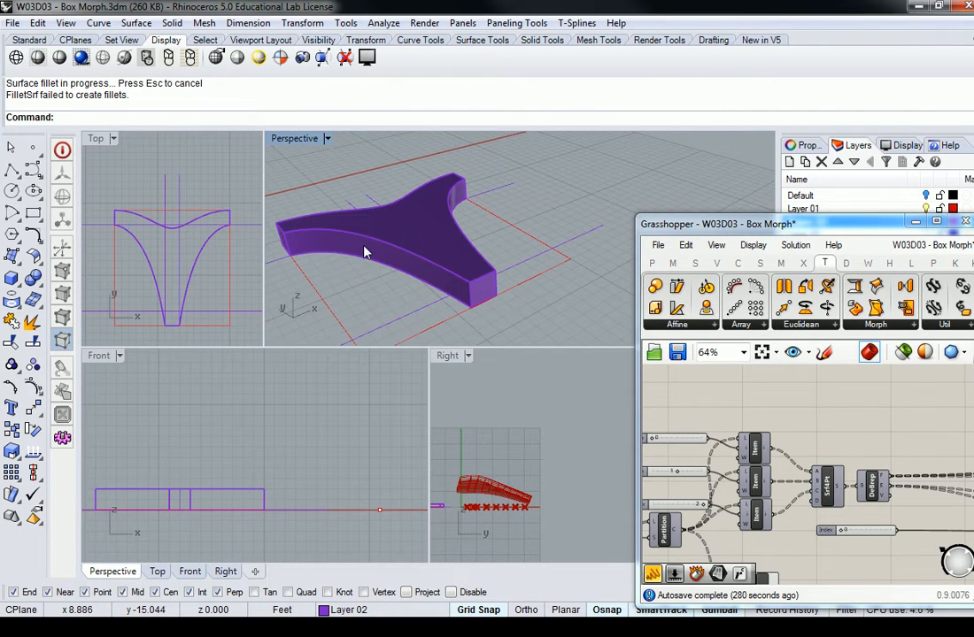
Try a 1 ft surface fillet between the extruded solid's top face and its curved side.
key("Return")
left_click(481, 265)
right_click_drag(501, 254, 467, 239)
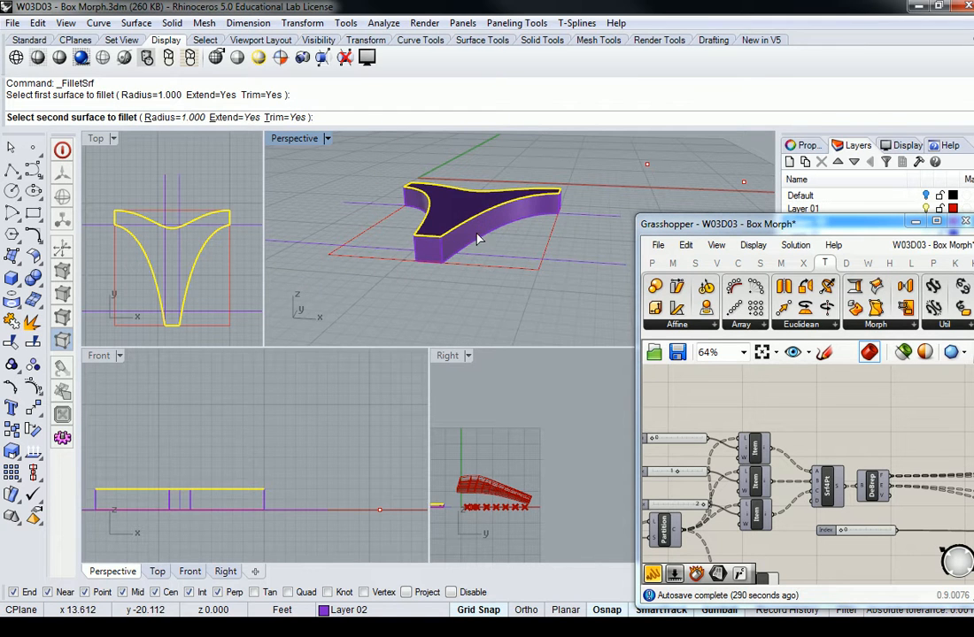
left_click(497, 226)
left_click(530, 273)
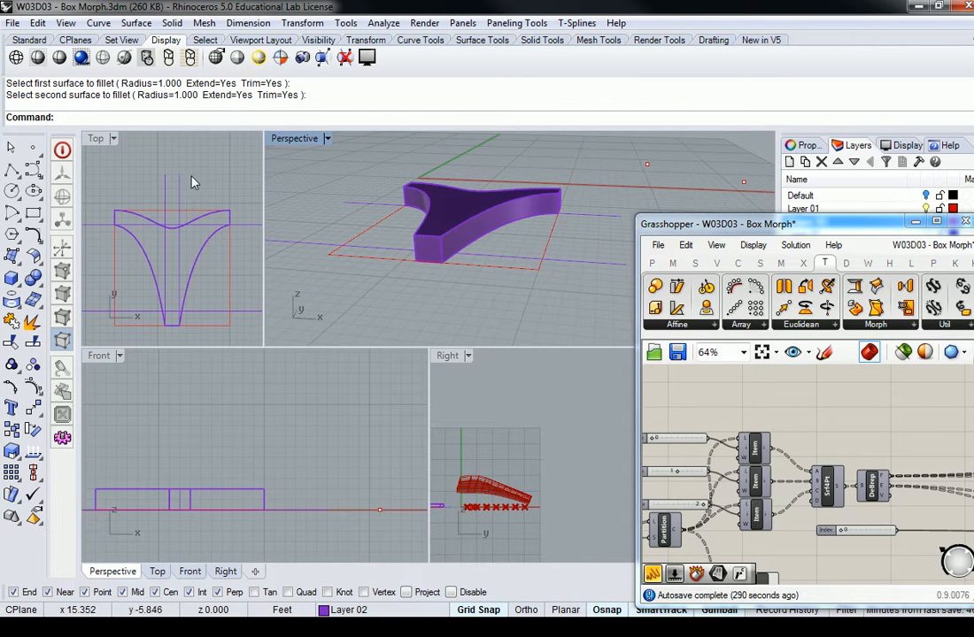
left_click(38, 261)
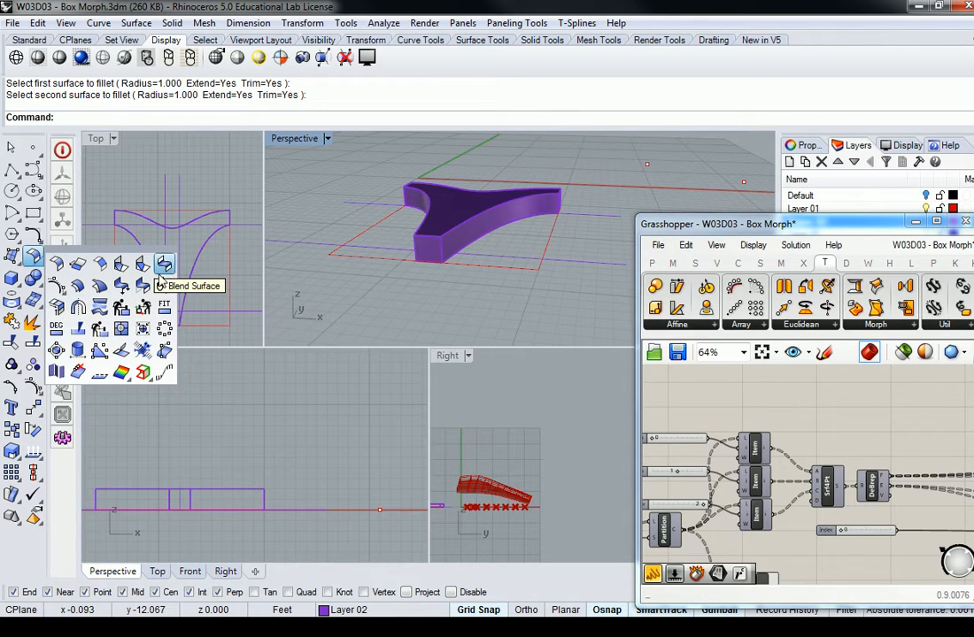
left_click(56, 264)
key("Escape")
Explode the extruded solid into separate surfaces.
left_click(454, 224)
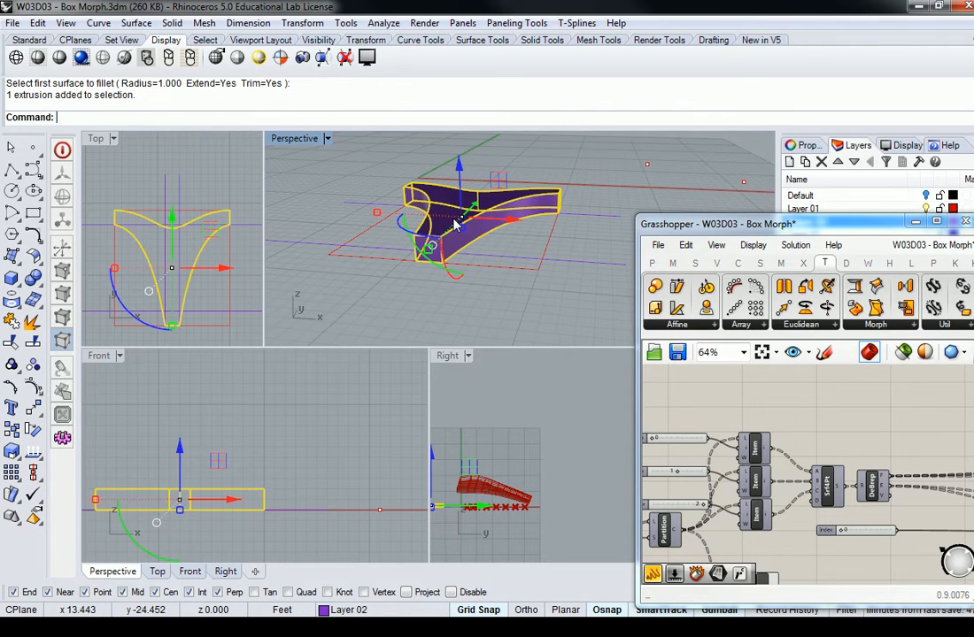
type("Explode")
key("Return")
left_click(528, 232)
right_click_drag(529, 232, 526, 226)
scroll(529, 223, "up", 3)
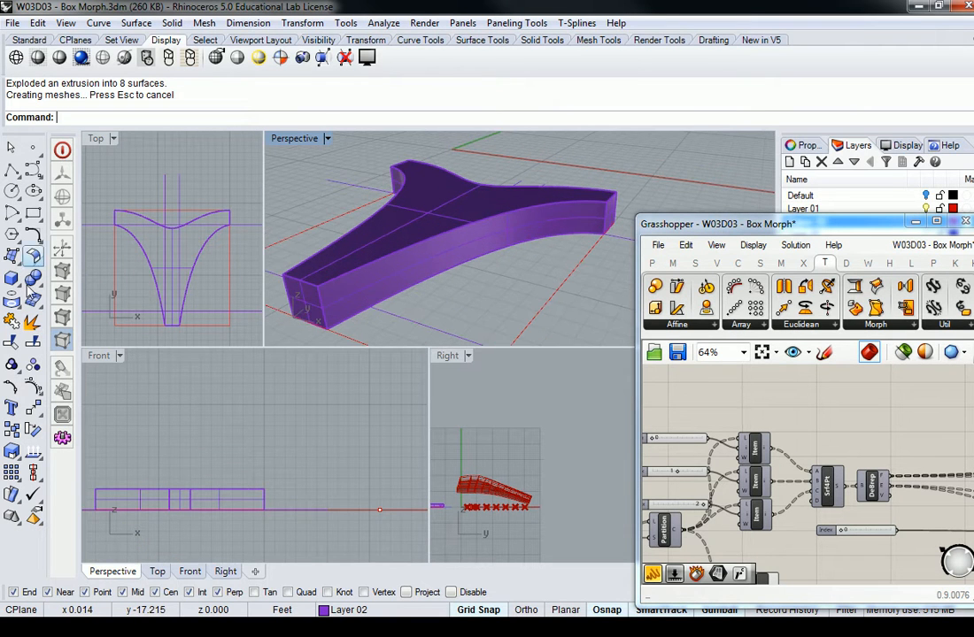
Fillet the top surface with each of the two long curved side surfaces at a radius of 1 ft.
left_click(36, 262)
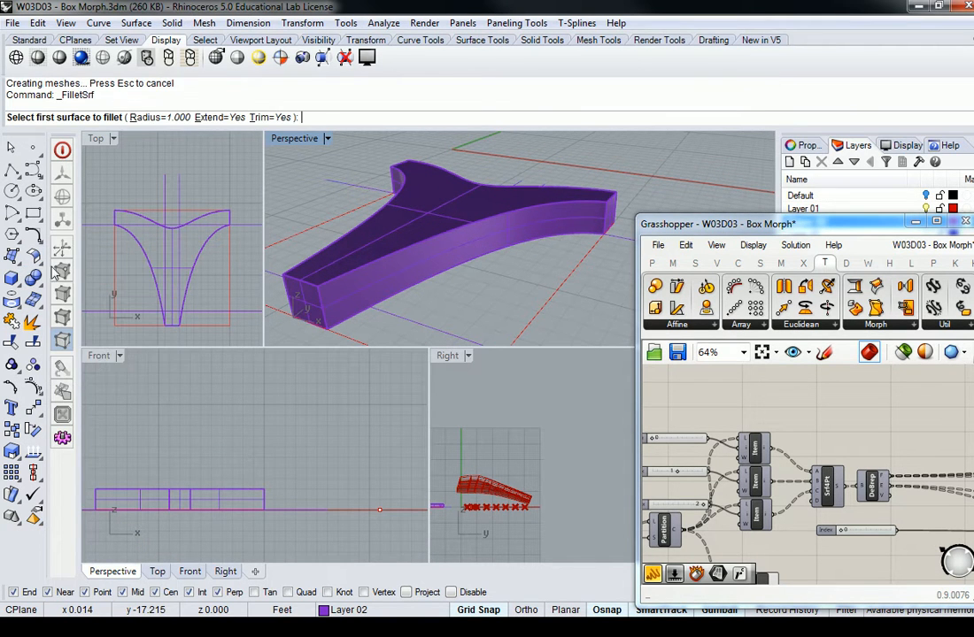
left_click(394, 280)
left_click(433, 256)
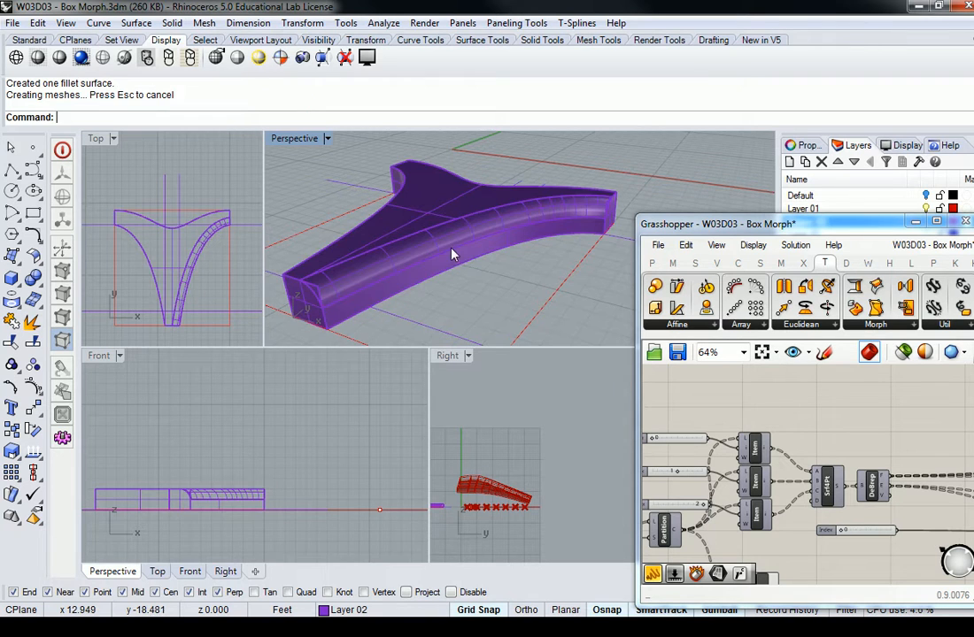
right_click_drag(440, 258, 513, 261)
key("Return")
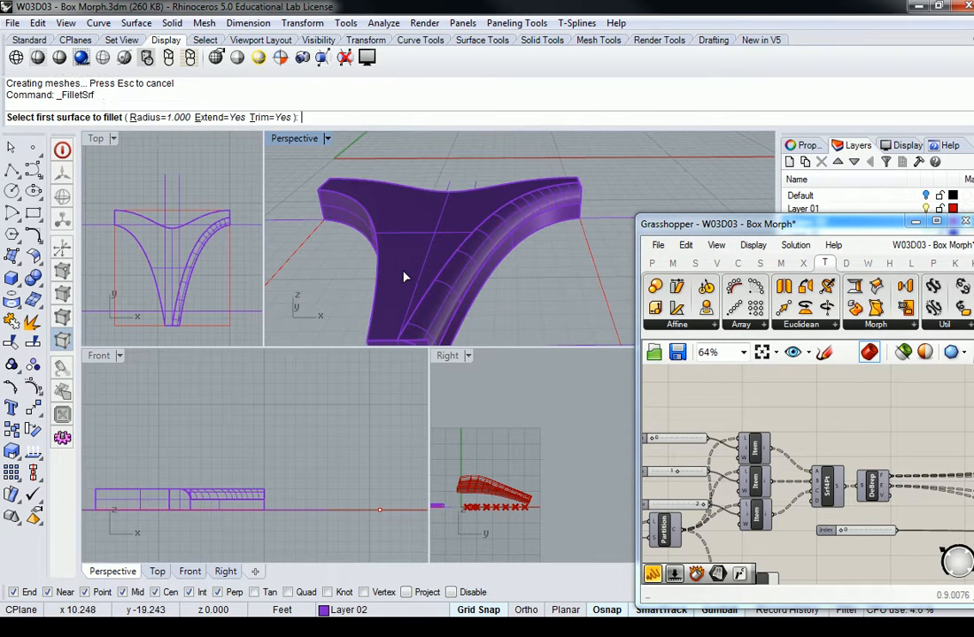
left_click(394, 271)
right_click_drag(394, 271, 428, 233)
left_click(384, 258)
Fillet the bottom surface with each of the two long curved side surfaces at a radius of 1 ft.
key("Return")
left_click(505, 233)
left_click(472, 181)
key("Return")
left_click(445, 247)
left_click(464, 212)
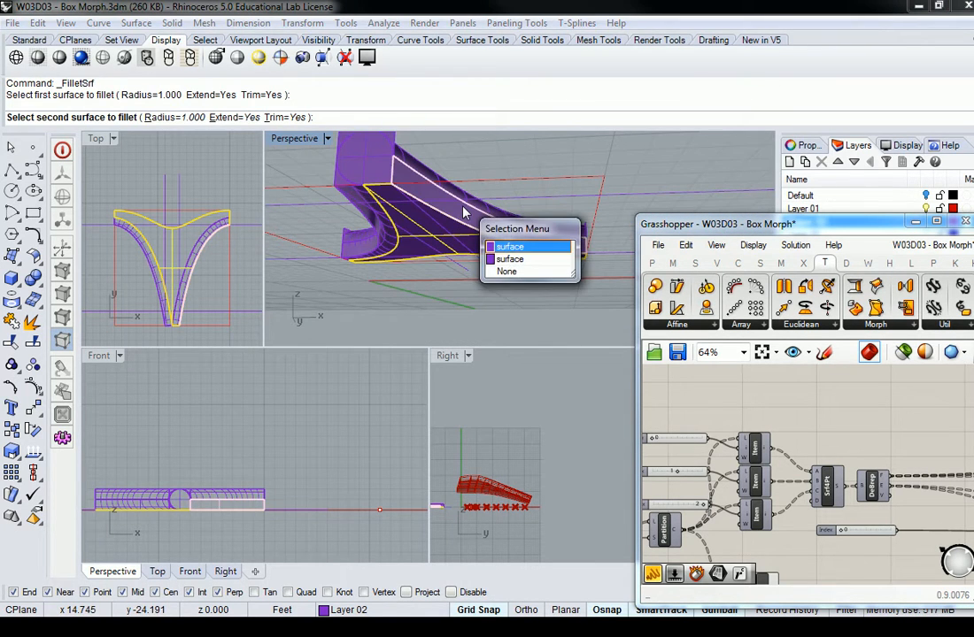
left_click(489, 246)
Fillet the dipped back side surface with both the top and bottom surfaces at a radius of 1 ft.
right_click_drag(419, 189, 522, 169)
key("Return")
left_click(558, 275)
left_click(506, 276)
key("Return")
left_click(520, 246)
left_click(558, 206)
right_click_drag(600, 189, 497, 54)
scroll(496, 54, "down", 3)
scroll(484, 201, "down", 4)
right_click_drag(465, 230, 419, 241)
key("Return")
left_click(420, 241)
left_click(386, 215)
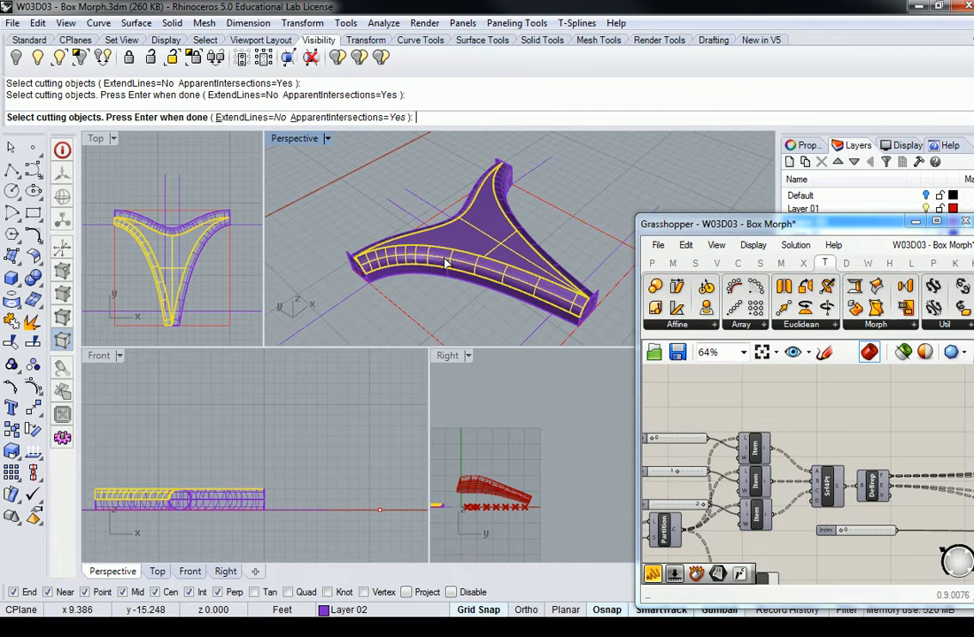
left_click(452, 290)
key("Escape")
key("Escape")
Join the top and bottom surfaces with the four fillet surfaces along the two long sides into one polysurface.
left_click(457, 266)
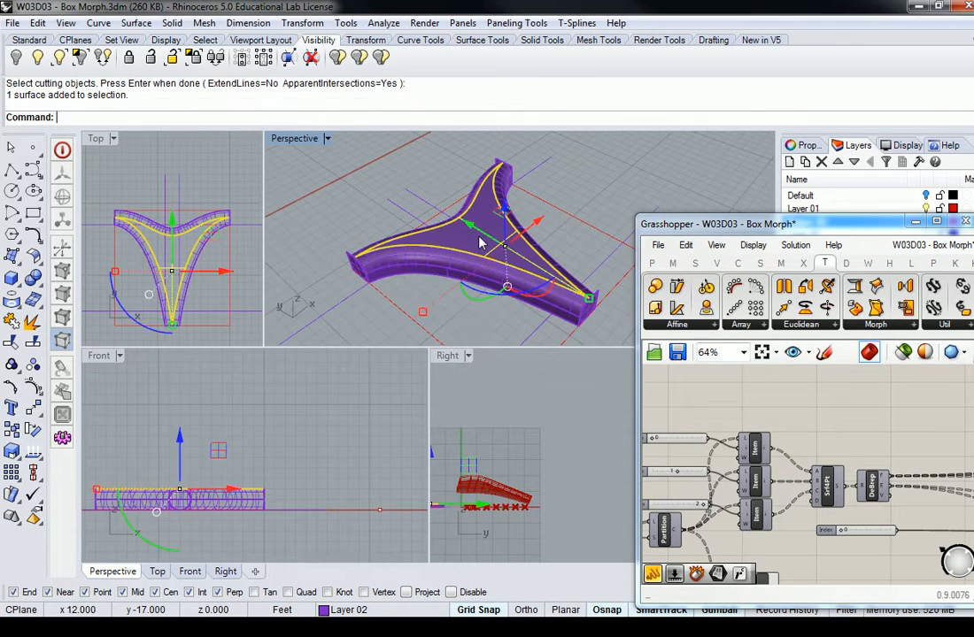
left_click(450, 268)
left_click(459, 282)
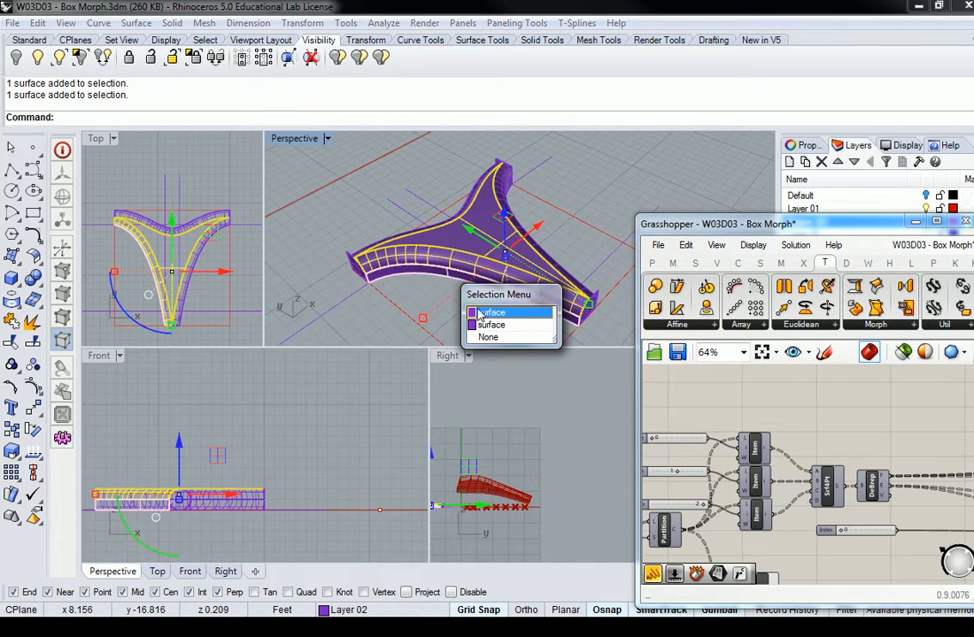
left_click(482, 309)
right_click_drag(470, 280, 517, 202)
scroll(608, 209, "up", 5)
right_click_drag(609, 209, 553, 192)
right_click_drag(480, 183, 457, 168)
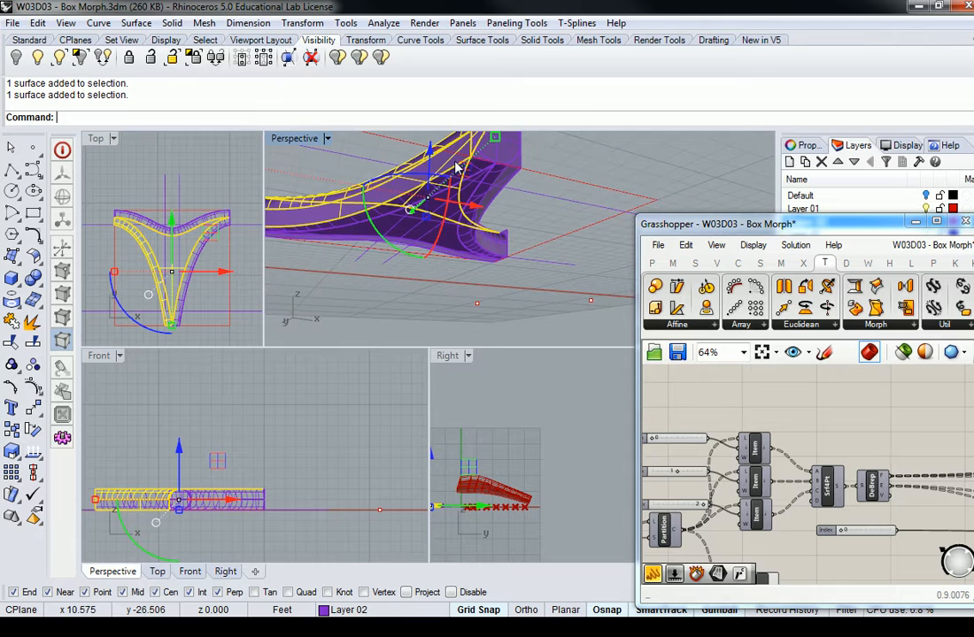
left_click(345, 216, "ctrl")
left_click(360, 222, "shift")
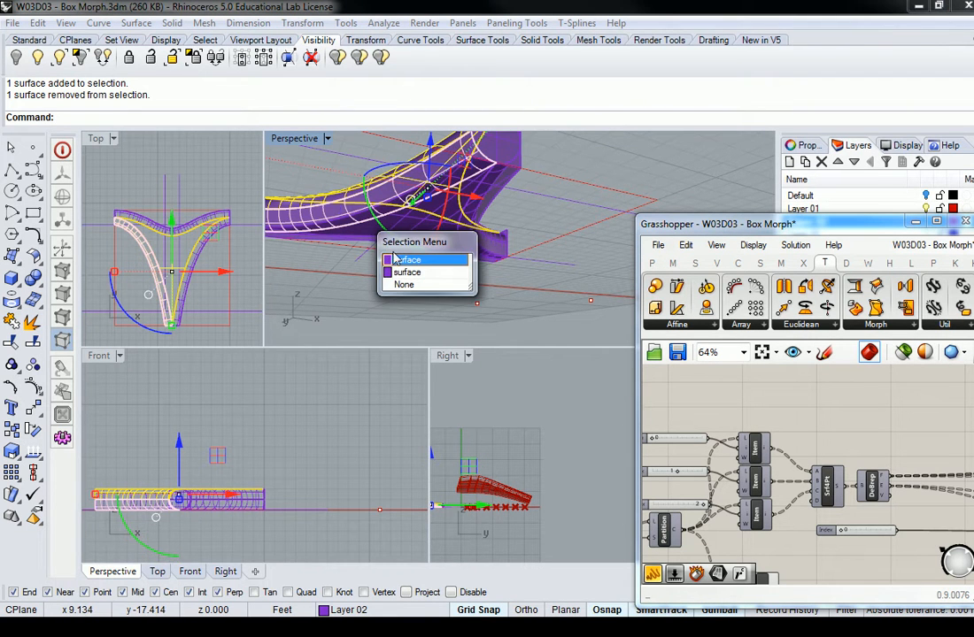
left_click(399, 259)
left_click(398, 226, "shift")
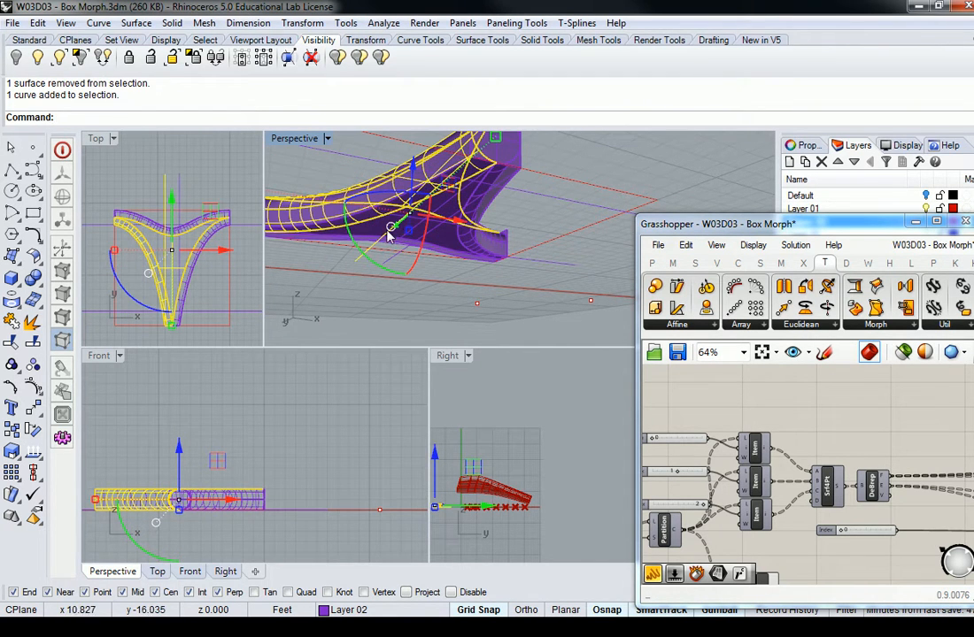
left_click(383, 248, "ctrl")
left_click(382, 232, "shift")
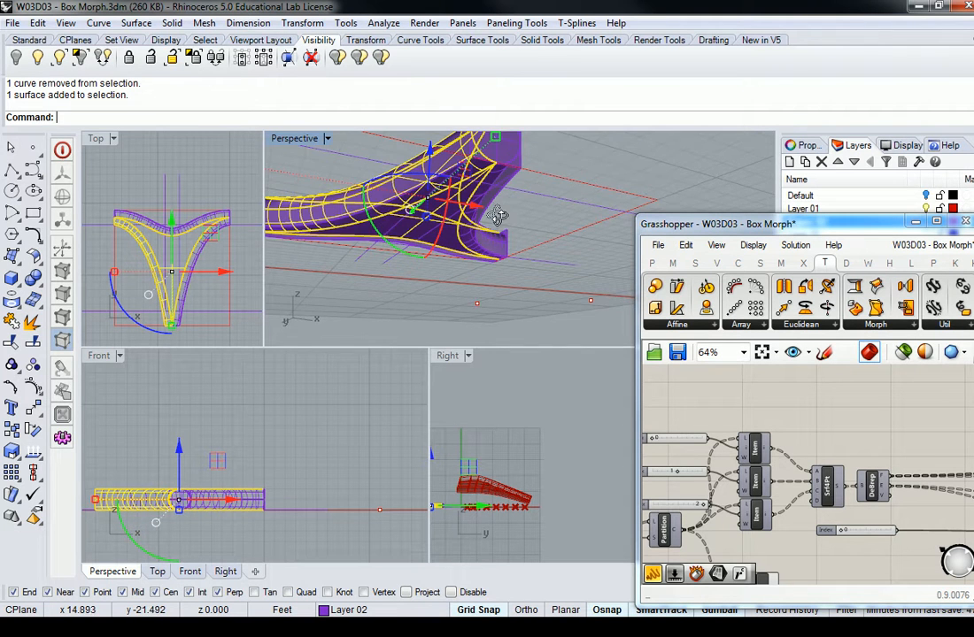
right_click_drag(498, 223, 449, 228)
left_click(448, 218, "shift")
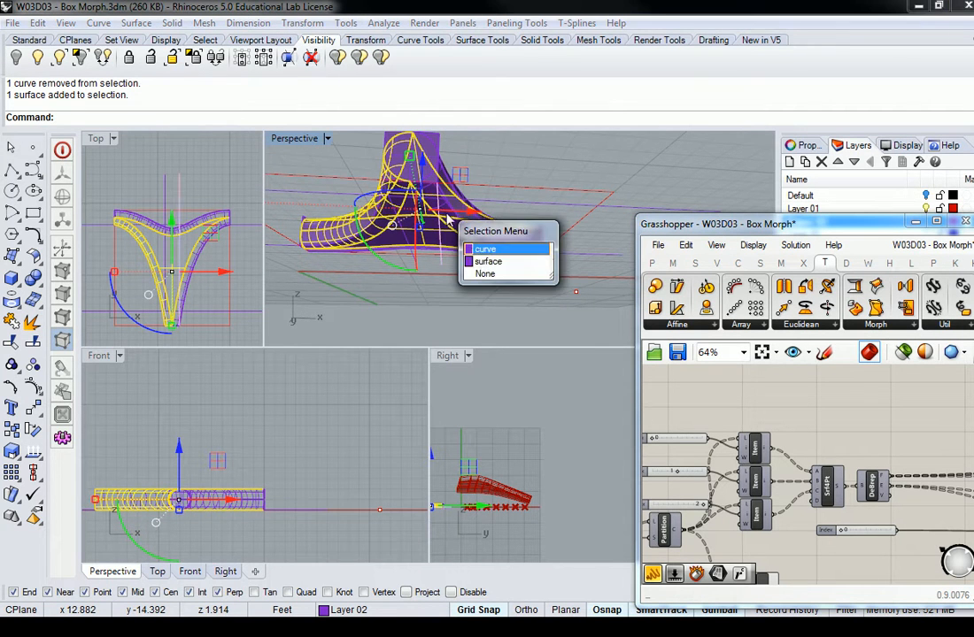
left_click(481, 263)
right_click_drag(449, 166, 483, 283, "shift")
key("Return")
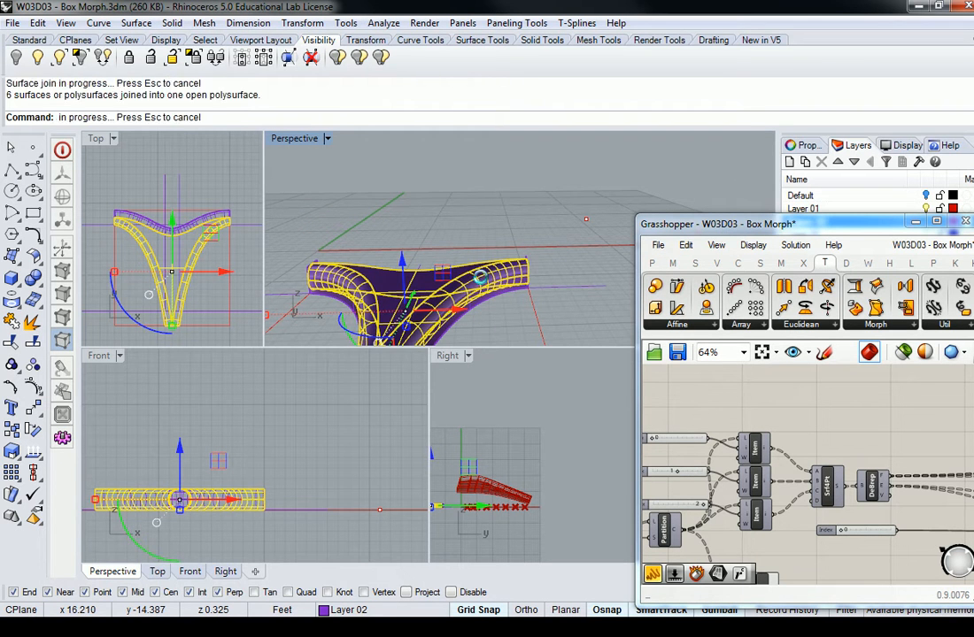
Join the two fillet surfaces along the dipped back side to the polysurface.
right_click_drag(496, 234, 459, 228)
left_click(443, 255, "shift")
scroll(438, 269, "up", 4)
left_click(458, 227, "shift")
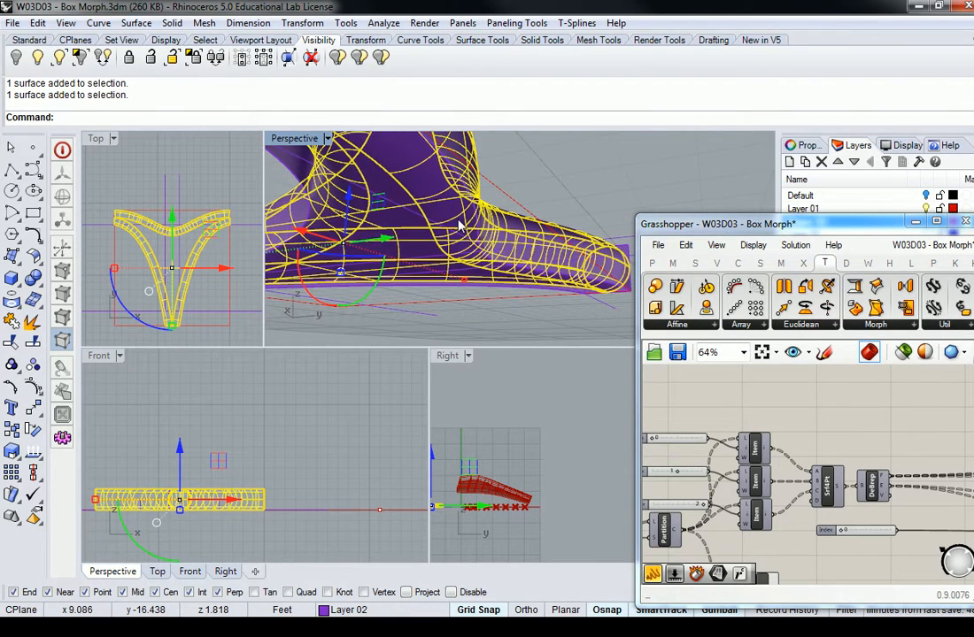
key("Return")
scroll(459, 226, "down", 1)
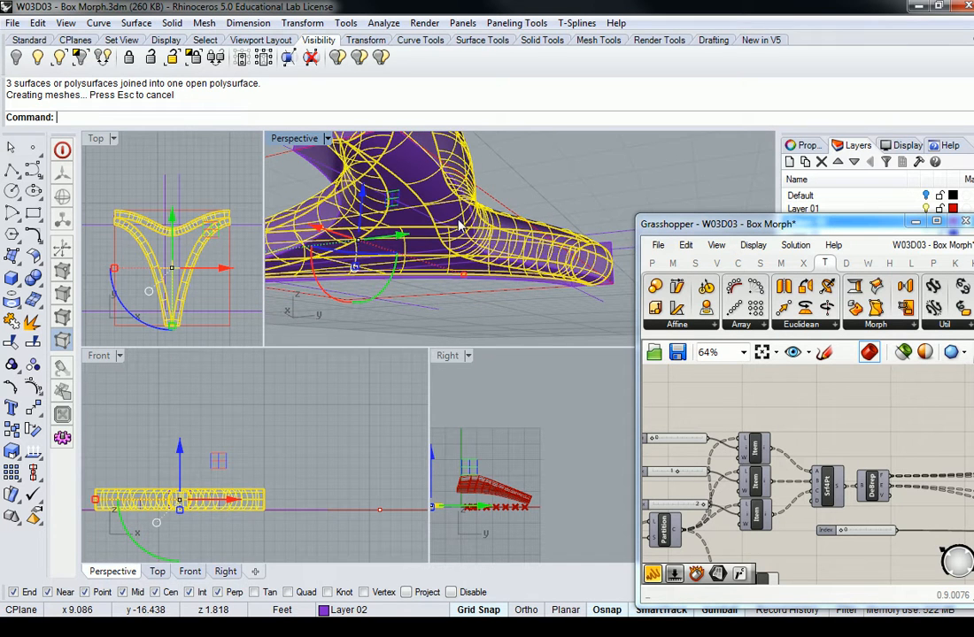
key("Escape")
right_click_drag(459, 217, 462, 246)
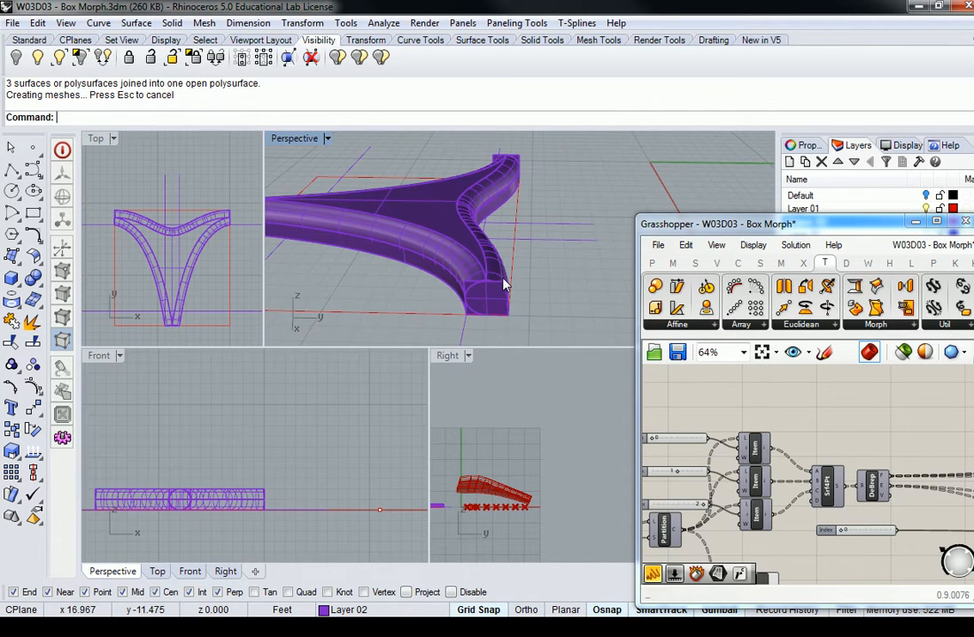
Delete the leftover unfilleted side surface along one long side and undo the accidental deletion of the polysurface.
left_click(478, 282)
key("Delete")
right_click_drag(494, 246, 473, 251)
left_click(475, 255)
key("Delete")
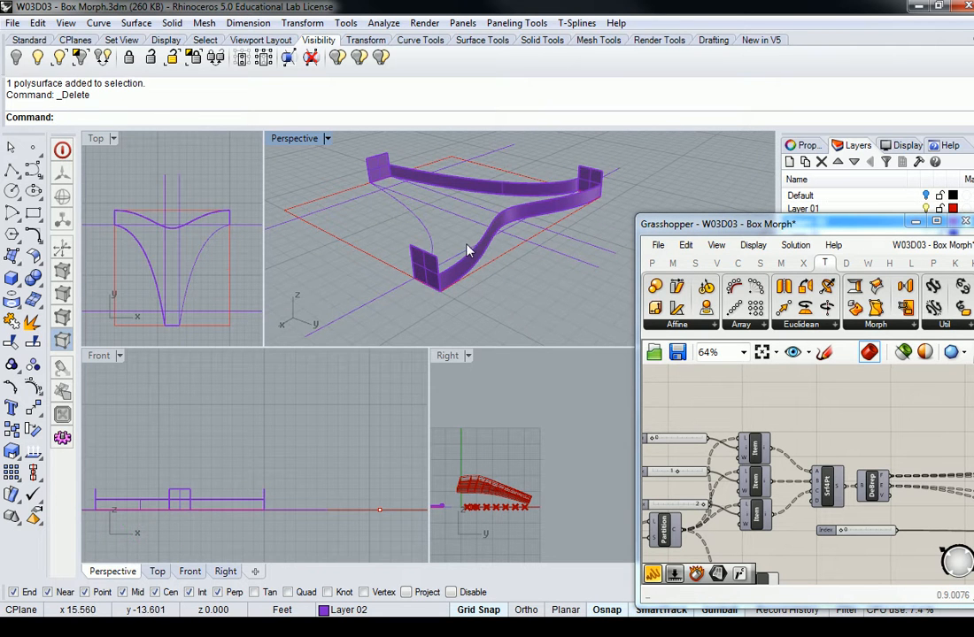
key("ctrl+z")
Delete the two remaining unfilleted side surfaces, along the dipped back and the other long side.
left_click(482, 254)
left_click(490, 259)
left_click(488, 254)
key("Delete")
mouse_move(515, 252)
right_mouse_down()
mouse_move(522, 248)
mouse_move(505, 241)
mouse_move(409, 283)
mouse_move(474, 276)
mouse_move(487, 261)
mouse_move(522, 265)
right_mouse_up()
left_click(521, 268)
left_click(567, 314)
key("Delete")
Try to trim the flat end surface of the left arm, using the filleted polysurface as the cutting object.
right_click_drag(470, 231, 422, 291)
key("Return")
left_click(449, 268)
key("Return")
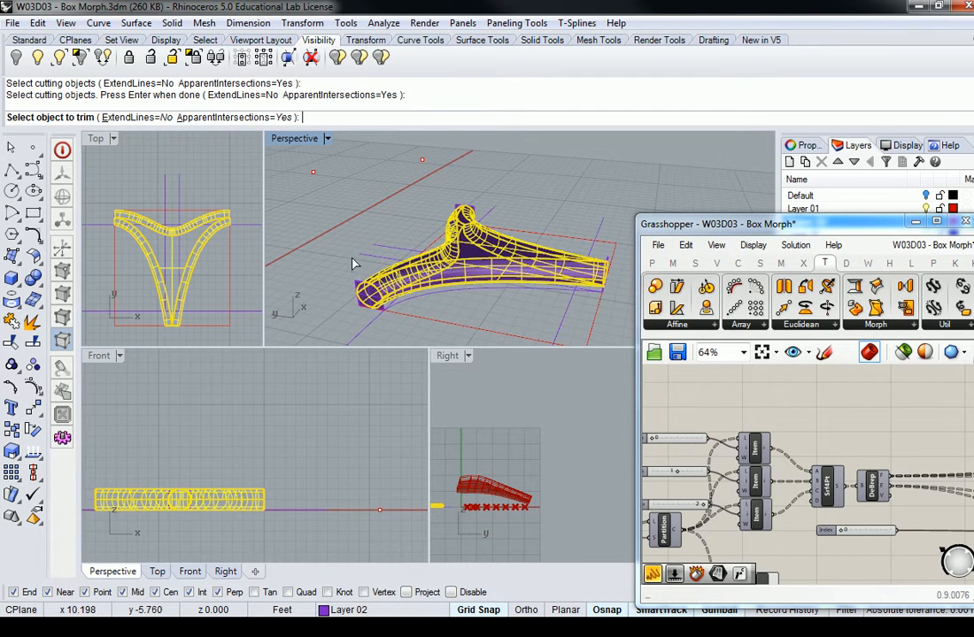
scroll(358, 269, "up", 5)
left_click(344, 315)
scroll(378, 307, "down", 5)
scroll(384, 324, "up", 3)
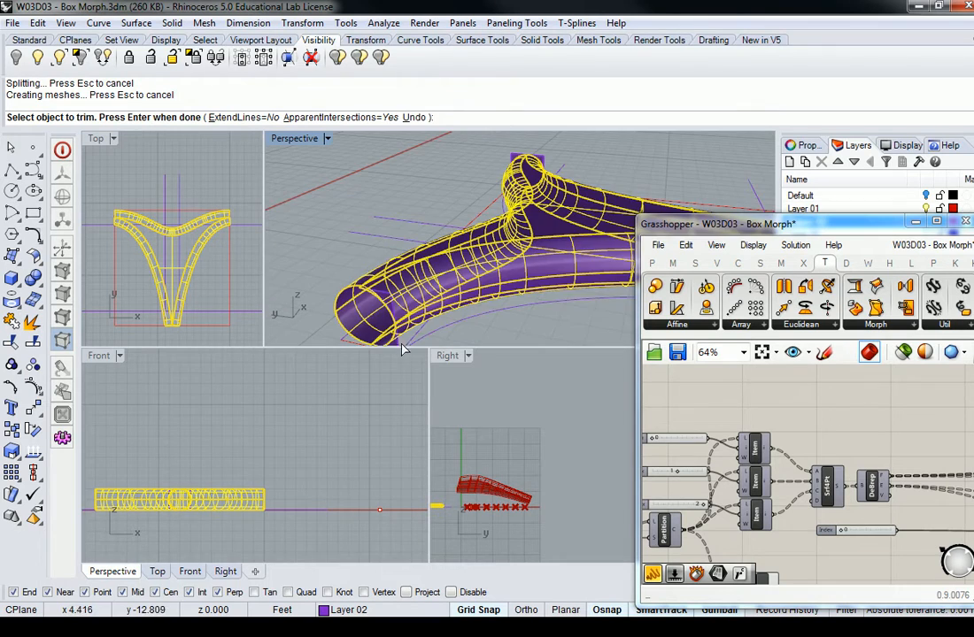
scroll(412, 315, "down", 4)
right_click_drag(400, 296, 453, 246, "shift")
scroll(461, 263, "up", 6)
left_click(484, 258)
scroll(492, 223, "down", 4)
left_click(478, 236)
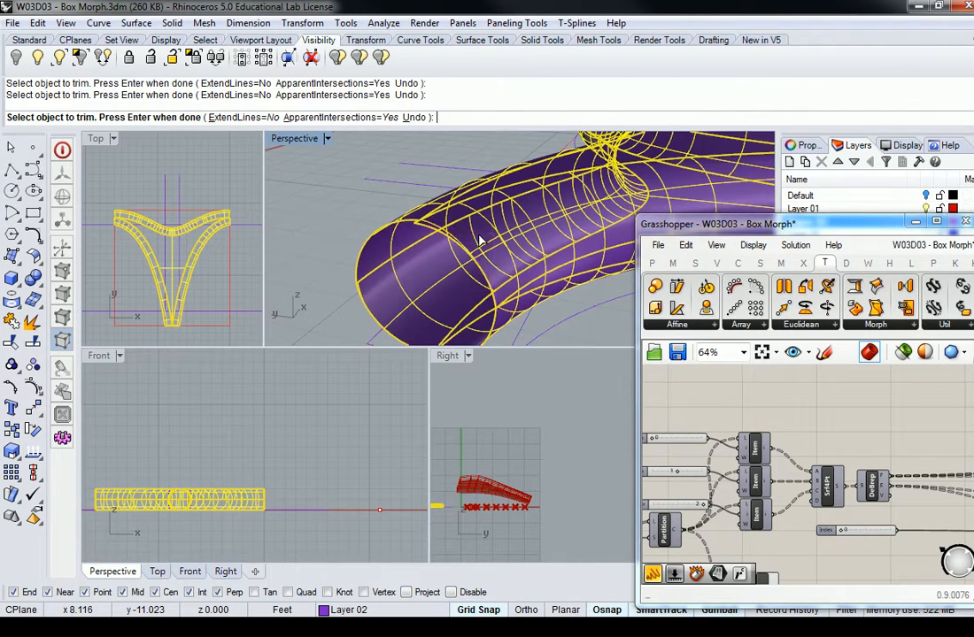
Try to trim the outer corners of the flat end surface at the narrow front arm with the polysurface.
scroll(482, 236, "down", 5)
right_click_drag(620, 221, 474, 277, "shift")
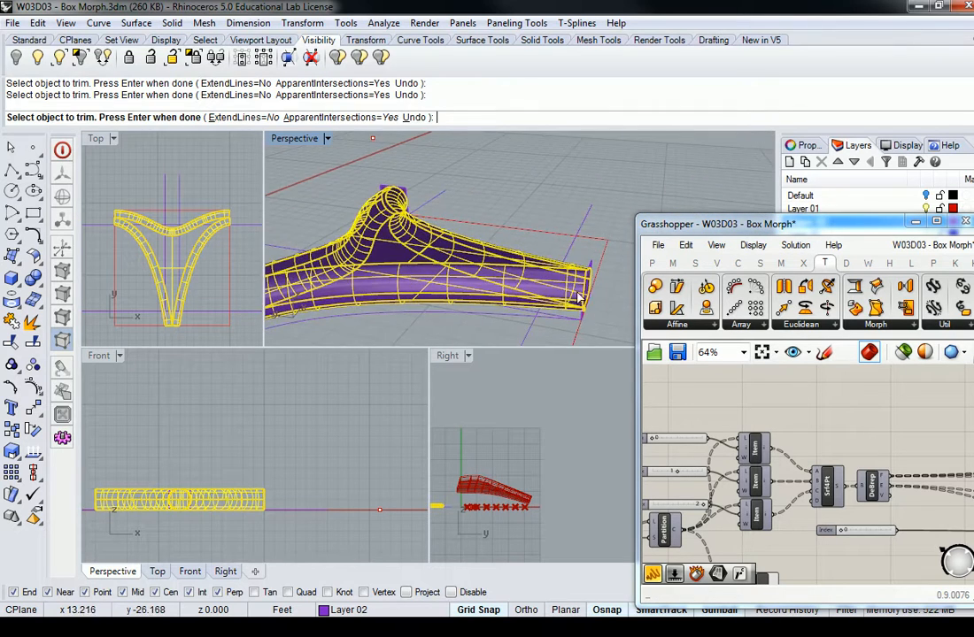
scroll(531, 294, "up", 5)
left_click(471, 278)
scroll(447, 284, "up", 5)
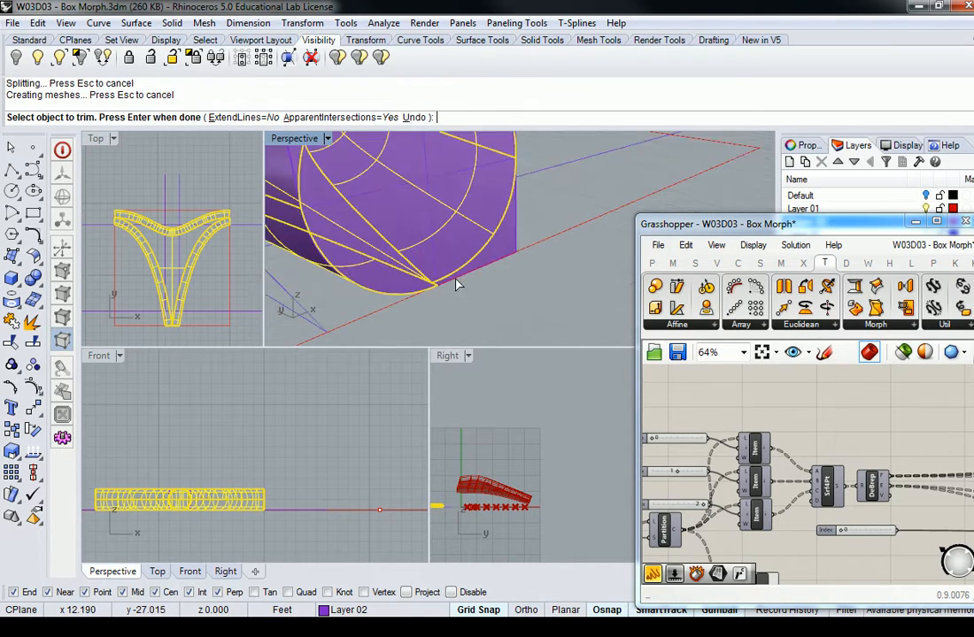
scroll(457, 282, "down", 5)
left_click(521, 177)
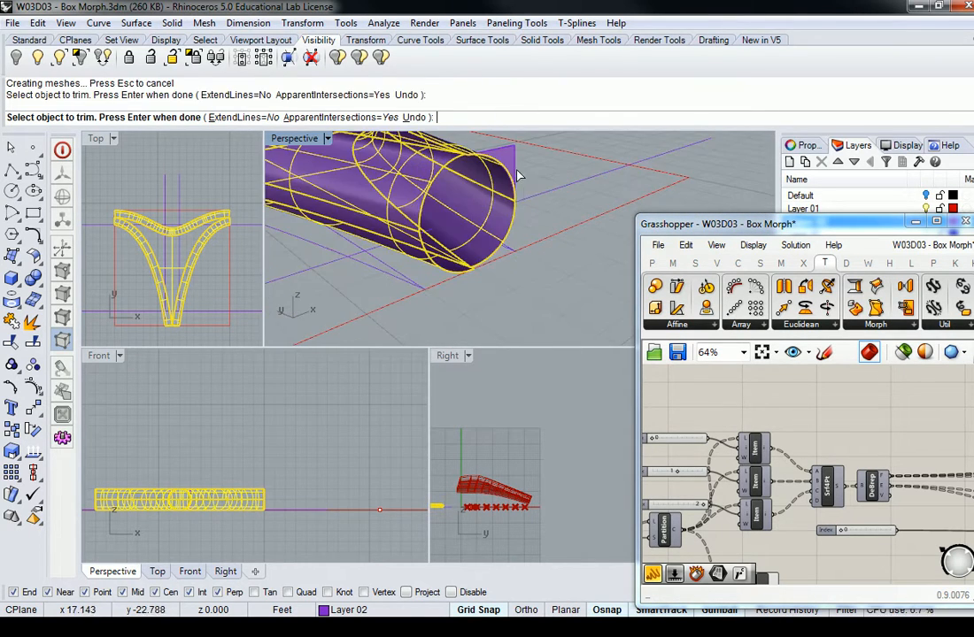
left_click(511, 154)
key("Return")
Undo the trims of the flat end surfaces and redo the deletion of the leftover side surfaces.
right_click_drag(495, 200, 451, 315)
key("ctrl+z")
key("ctrl+z")
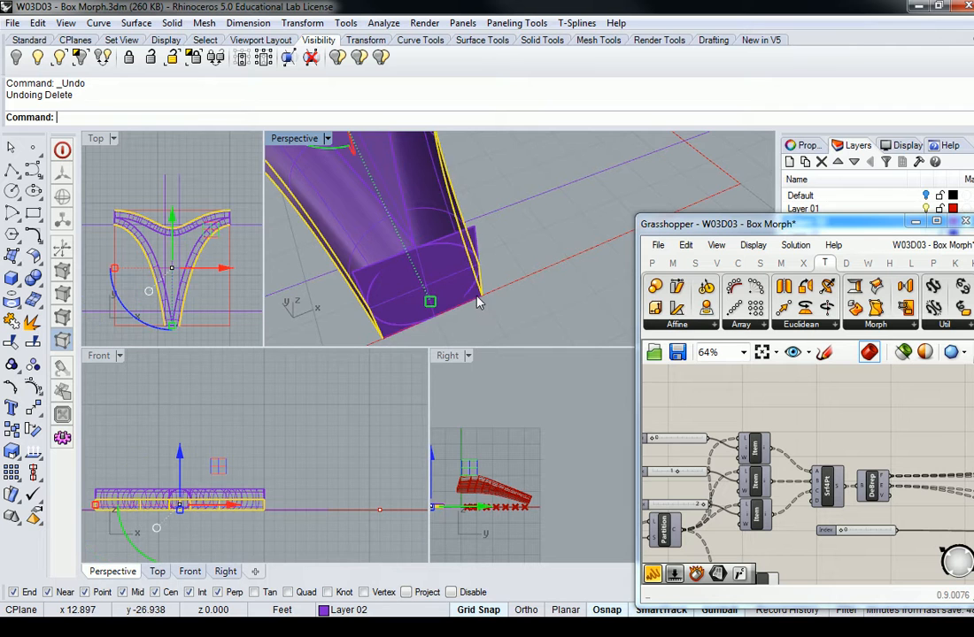
right_click_drag(509, 283, 460, 250)
key("ctrl+y")
key("Escape")
Delete the flat end surface closing the narrow front arm.
left_click(463, 271)
left_click(468, 273)
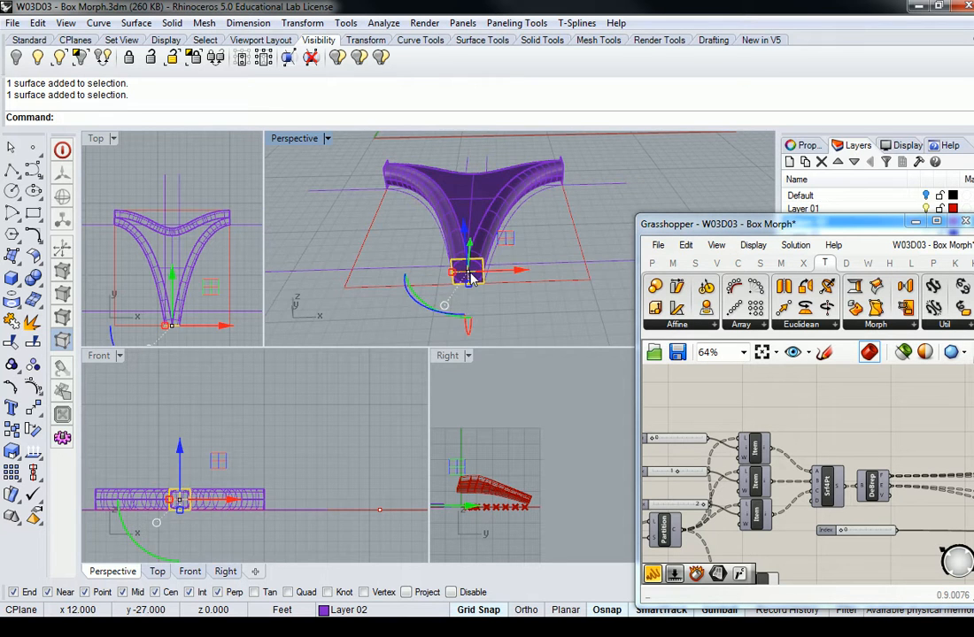
key("Delete")
scroll(507, 303, "up", 4)
scroll(498, 288, "up", 4)
scroll(484, 300, "down", 6)
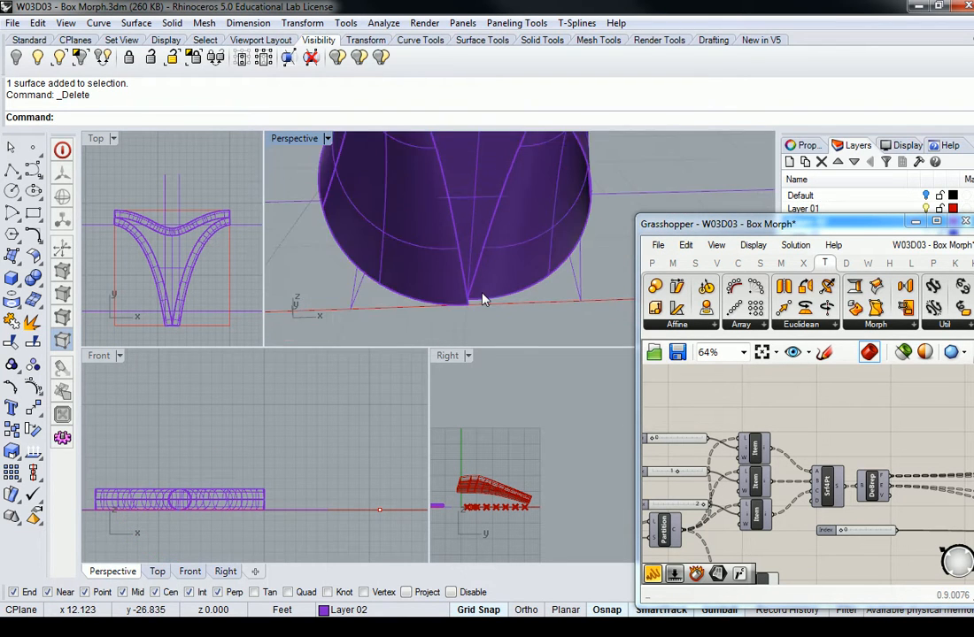
scroll(486, 288, "down", 2)
scroll(478, 269, "up", 4)
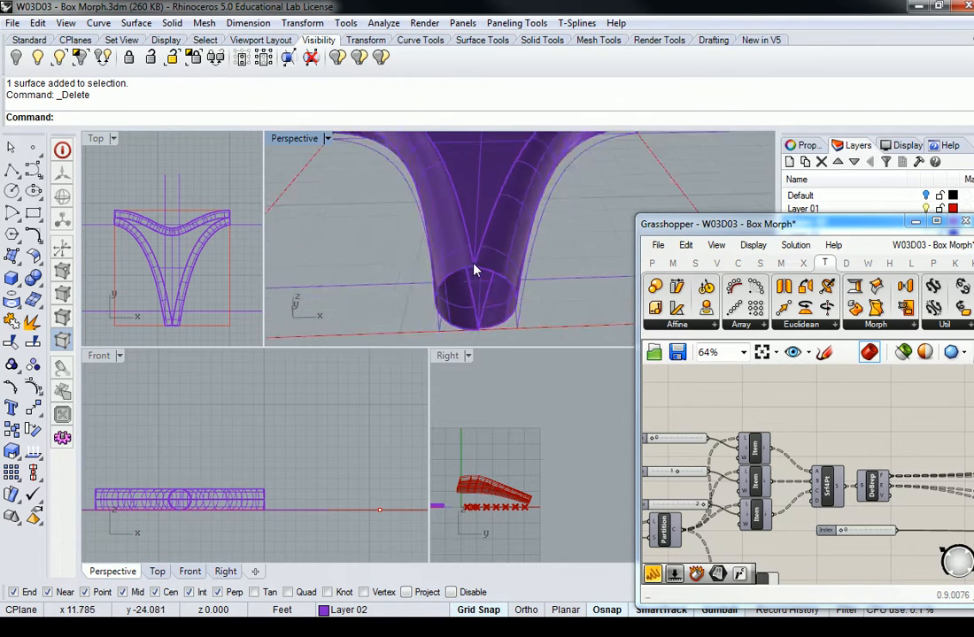
scroll(474, 268, "down", 7)
Delete the flat end surfaces of the two back arms.
left_click(542, 201)
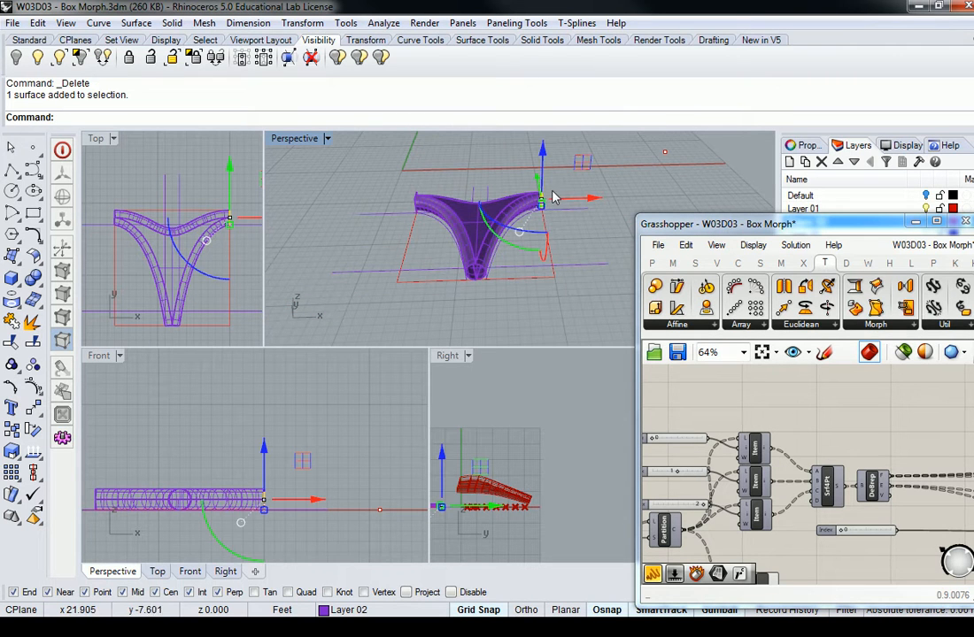
left_click(418, 202)
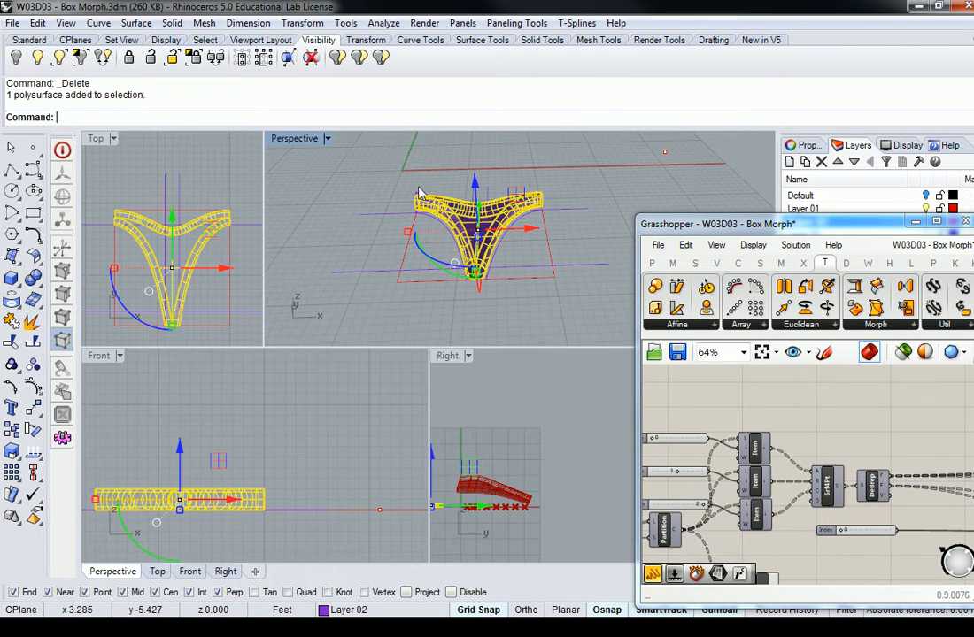
left_click(432, 186)
scroll(431, 189, "up", 5)
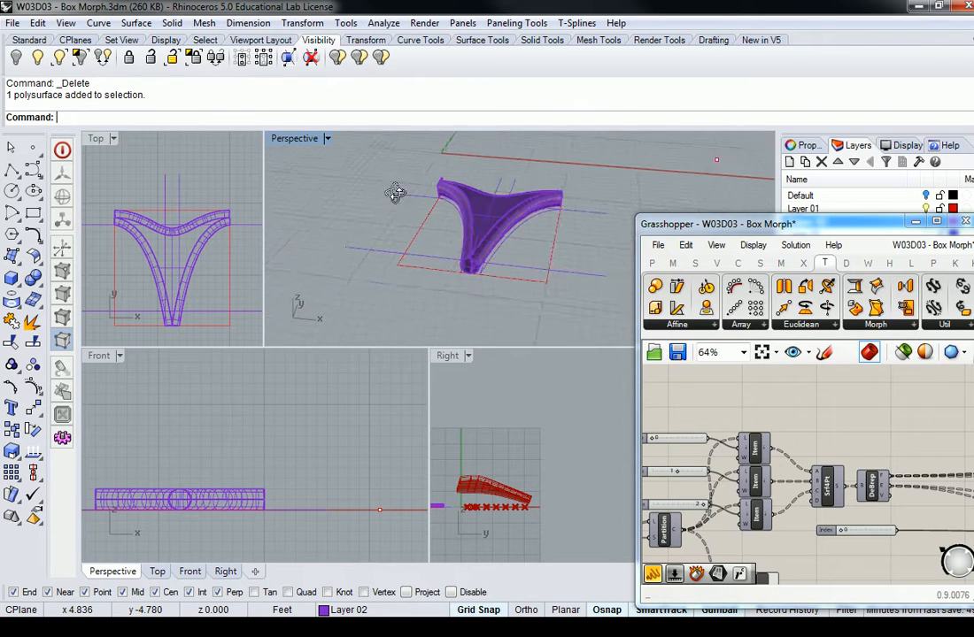
left_click(495, 167)
key("Delete")
key("End")
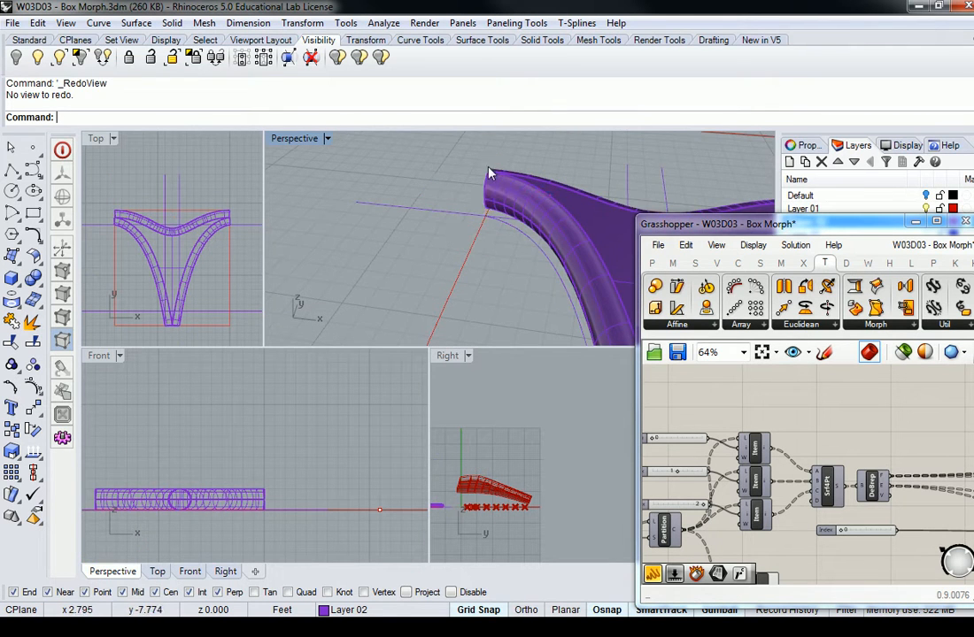
Check that the three-armed component selects as a single joined polysurface.
scroll(571, 197, "down", 5)
left_click(613, 219)
right_click_drag(613, 225, 439, 250, "shift")
scroll(440, 257, "down", 6)
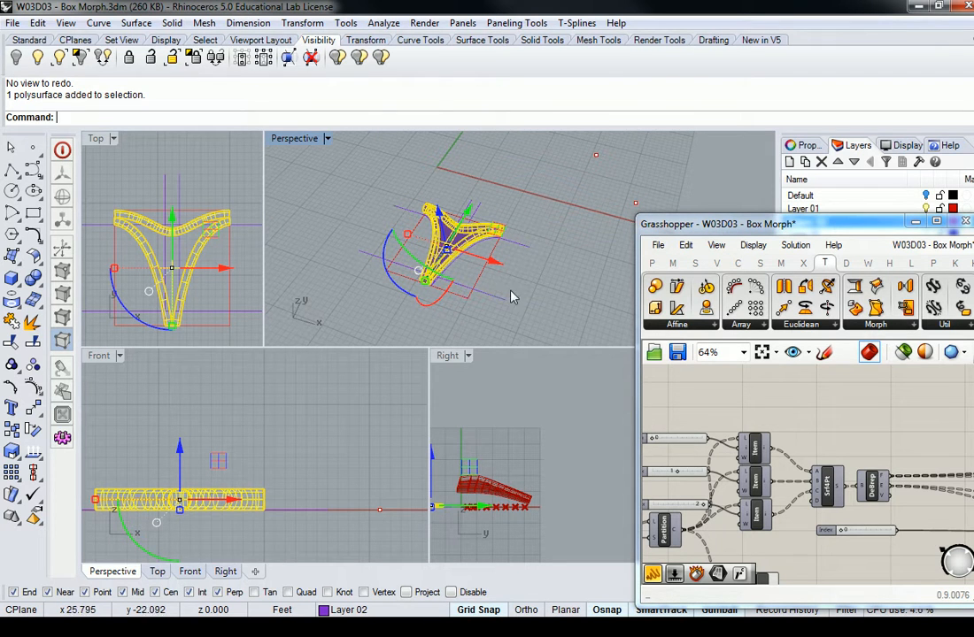
scroll(528, 266, "down", 3)
Switch to Grasshopper, enlarge its window, show the free canvas beside the SBox component and deselect the polysurface in Rhino.
scroll(855, 417, "down", 7)
right_click_drag(869, 466, 771, 461)
scroll(770, 467, "up", 10)
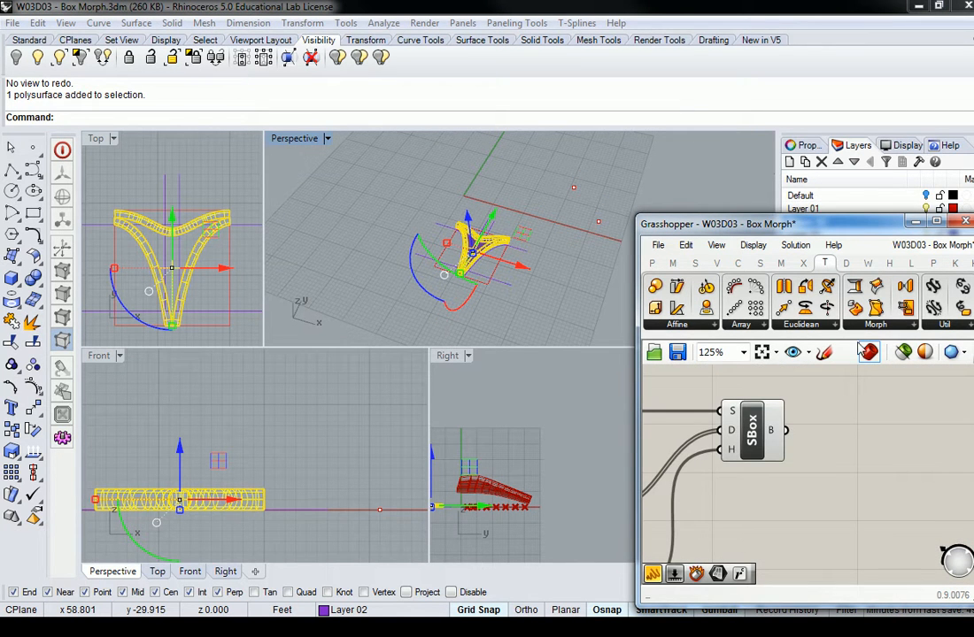
left_click_drag(646, 228, 532, 28)
right_click_drag(713, 211, 731, 293)
scroll(730, 293, "down", 2)
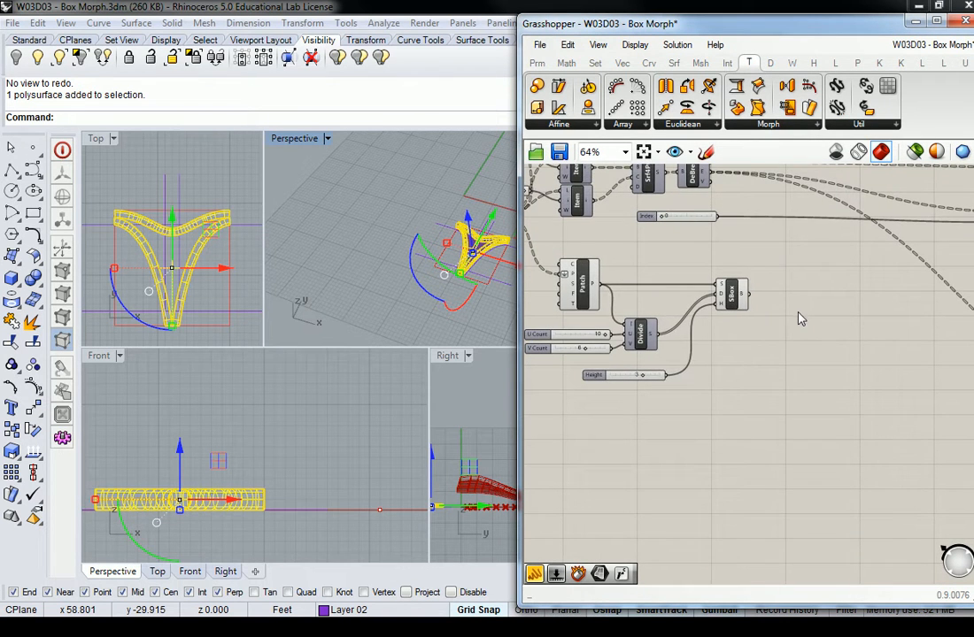
scroll(741, 302, "up", 2)
key("Escape")
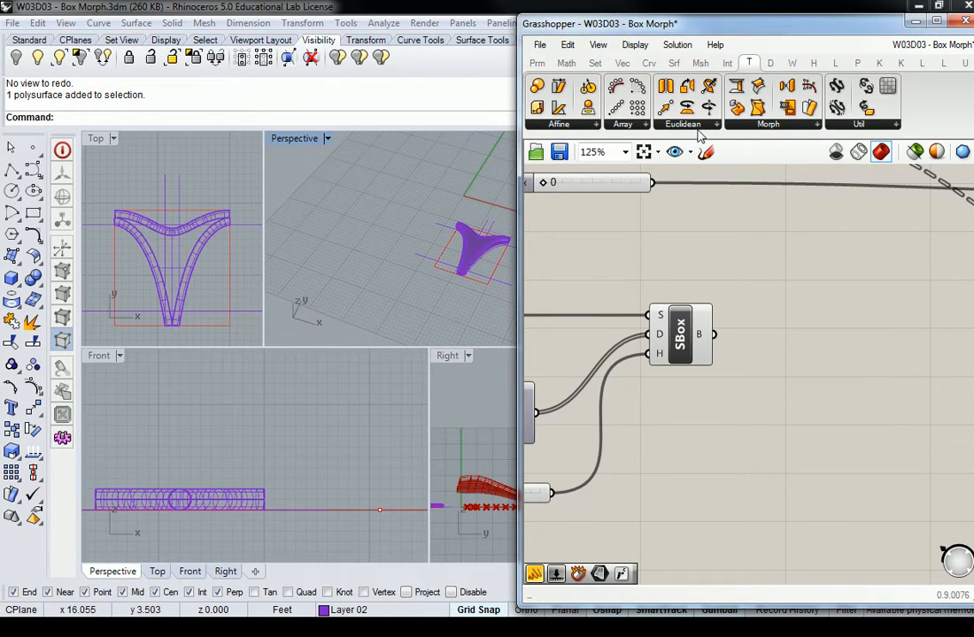
Add a Box Morph component to the canvas below and to the right of the SBox component.
left_click(576, 126)
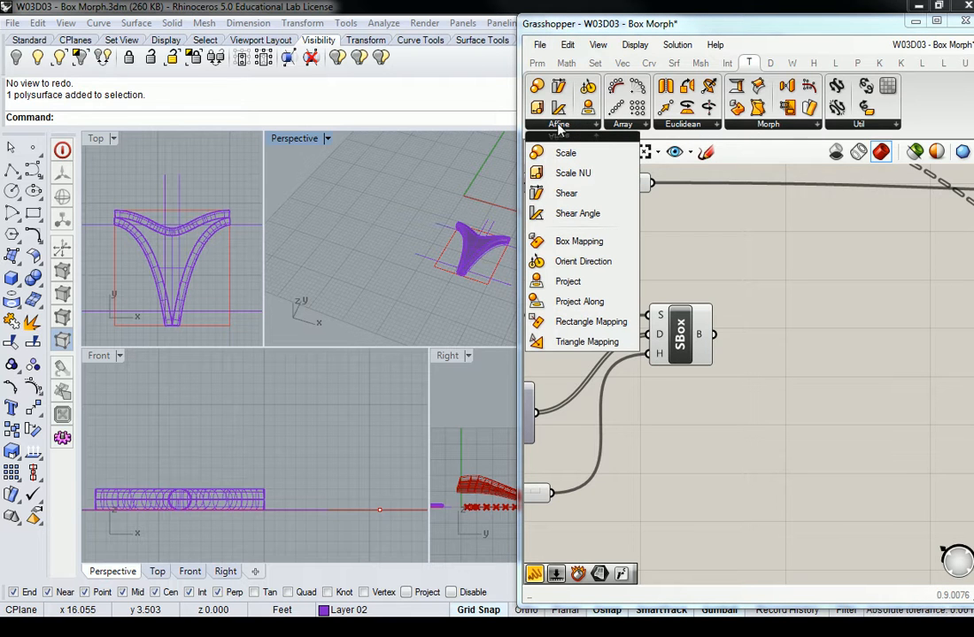
left_click(768, 124)
left_click(772, 175)
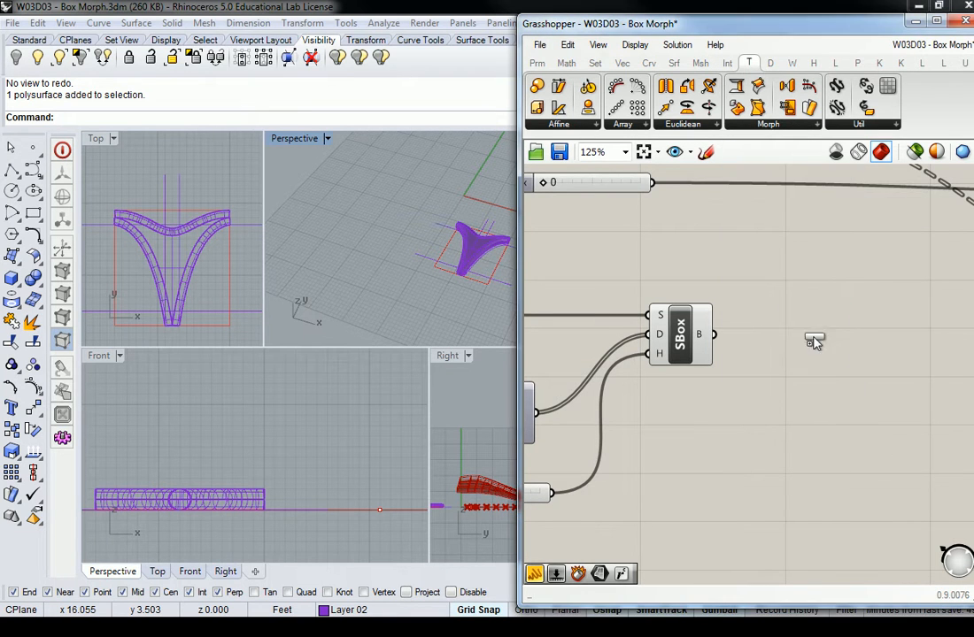
left_click(813, 337)
right_click_drag(820, 386, 783, 336)
left_click_drag(775, 290, 849, 416)
left_click(767, 347)
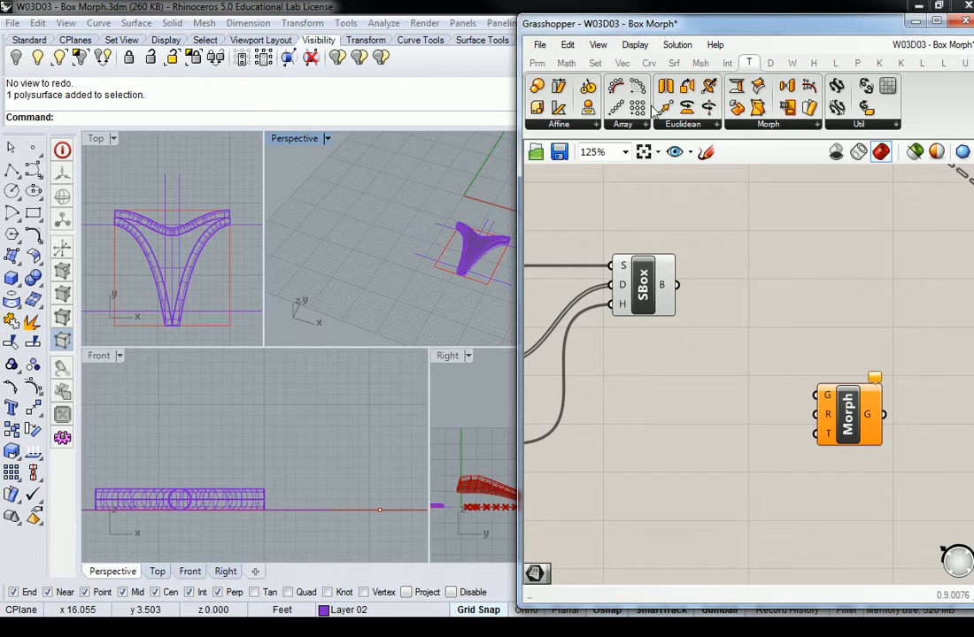
Add a surface primitive component to the free canvas between the SBox and Morph components.
left_click(673, 64)
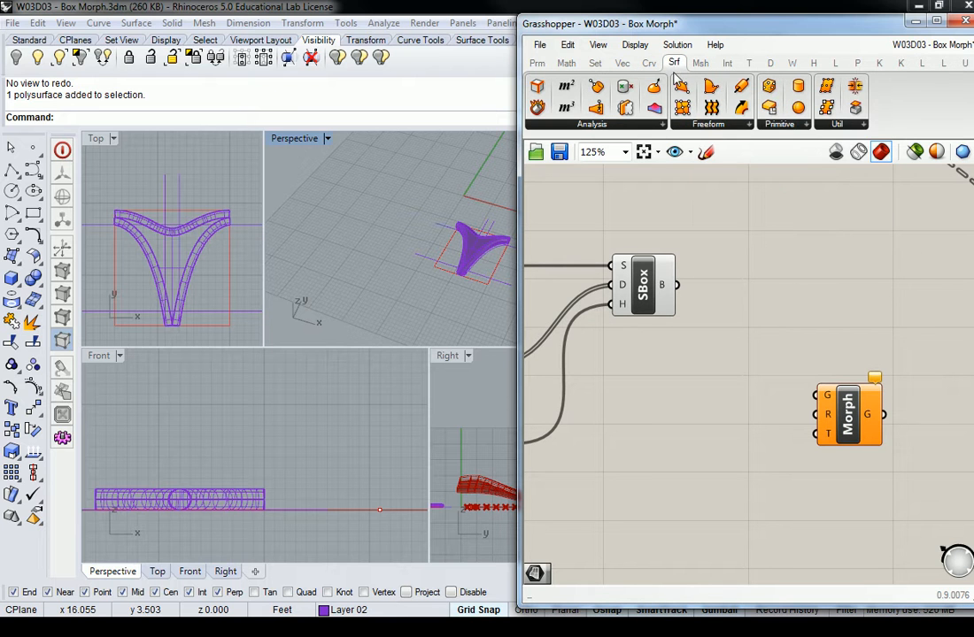
left_click(806, 124)
left_click(800, 200)
left_click(755, 243)
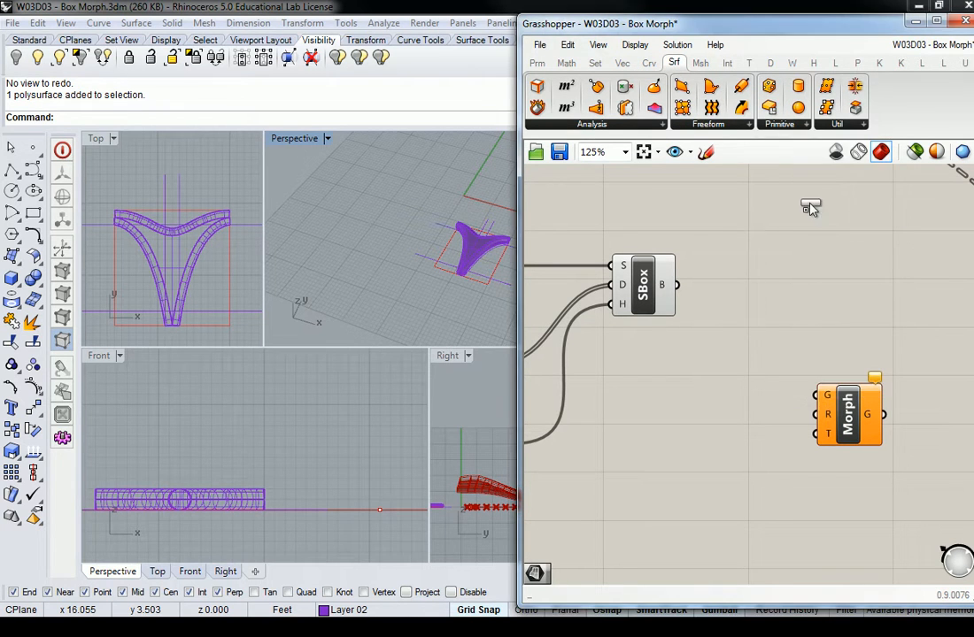
Place the Bounding Box component on the free canvas below SBox and shift the Morph component slightly farther out.
right_click_drag(710, 293, 829, 288)
scroll(829, 288, "down", 3)
left_click(593, 283)
left_click(783, 305)
left_click(846, 280)
right_click_drag(883, 296, 773, 281)
left_click_drag(803, 370, 840, 348)
left_click(796, 307)
left_click_drag(744, 258, 719, 463)
right_click_drag(593, 355, 623, 359)
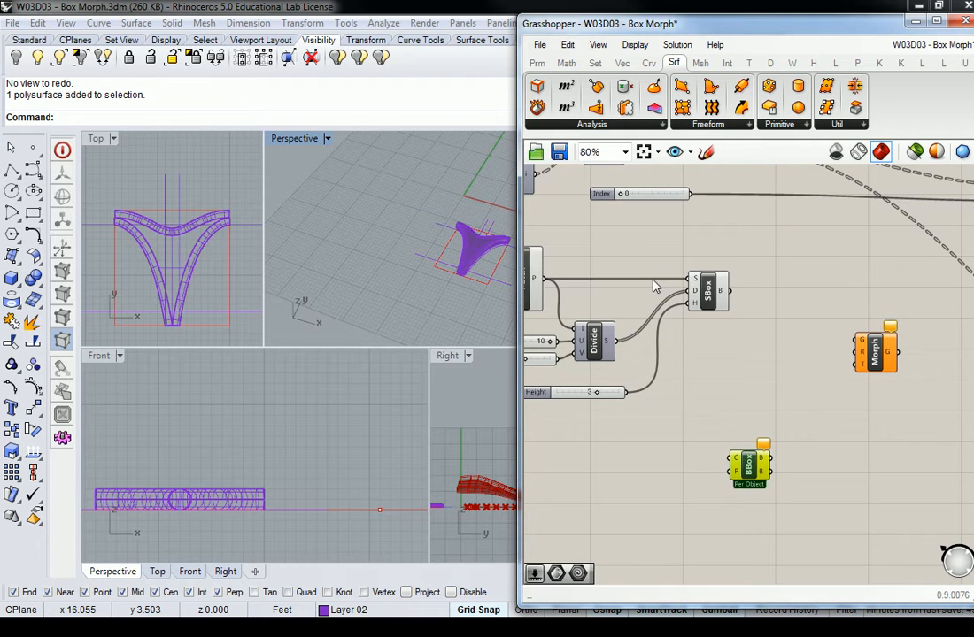
Add a Brep parameter beside the Bounding Box component and set it to reference the three-armed polysurface in Rhino.
right_click_drag(655, 282, 686, 260)
left_click(537, 63)
left_click_drag(675, 451, 677, 450)
scroll(677, 450, "up", 3)
right_click(677, 450)
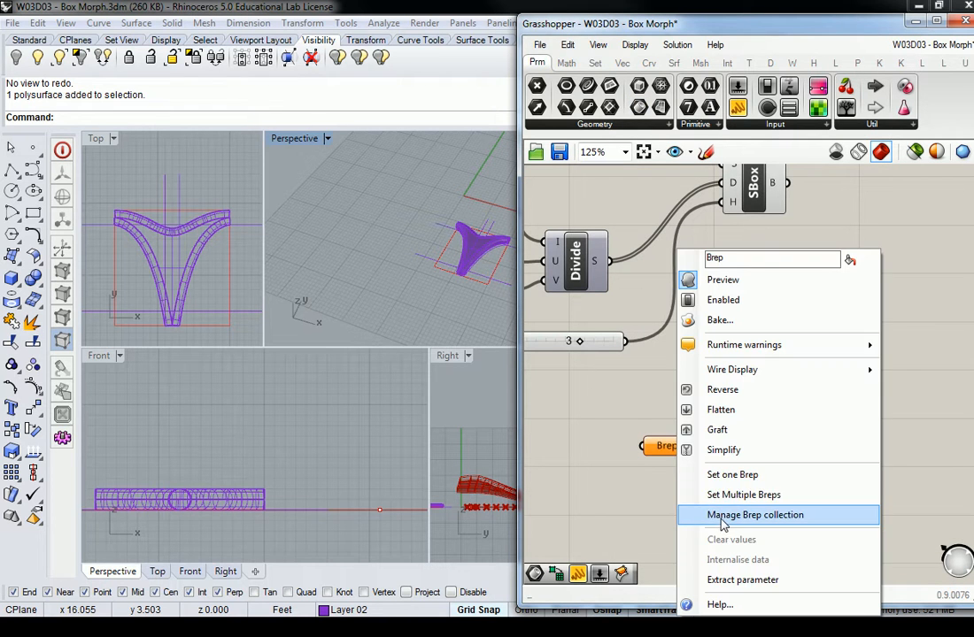
left_click(733, 476)
left_click(479, 257)
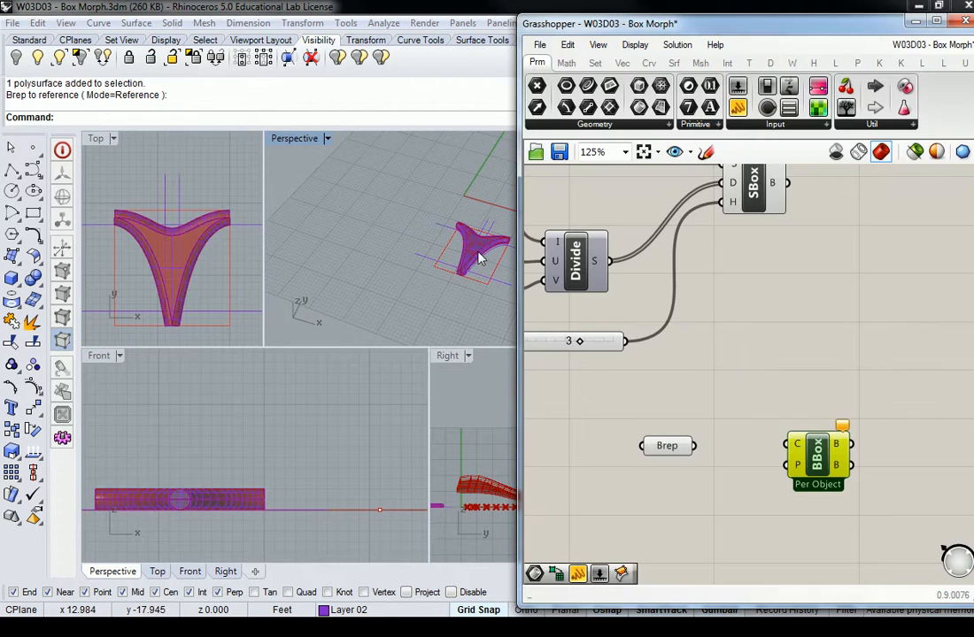
Connect the Brep parameter to the Bounding Box component's content input and deselect the component.
right_click_drag(715, 378, 675, 343)
left_click_drag(645, 425, 737, 424)
right_click_drag(768, 395, 663, 362)
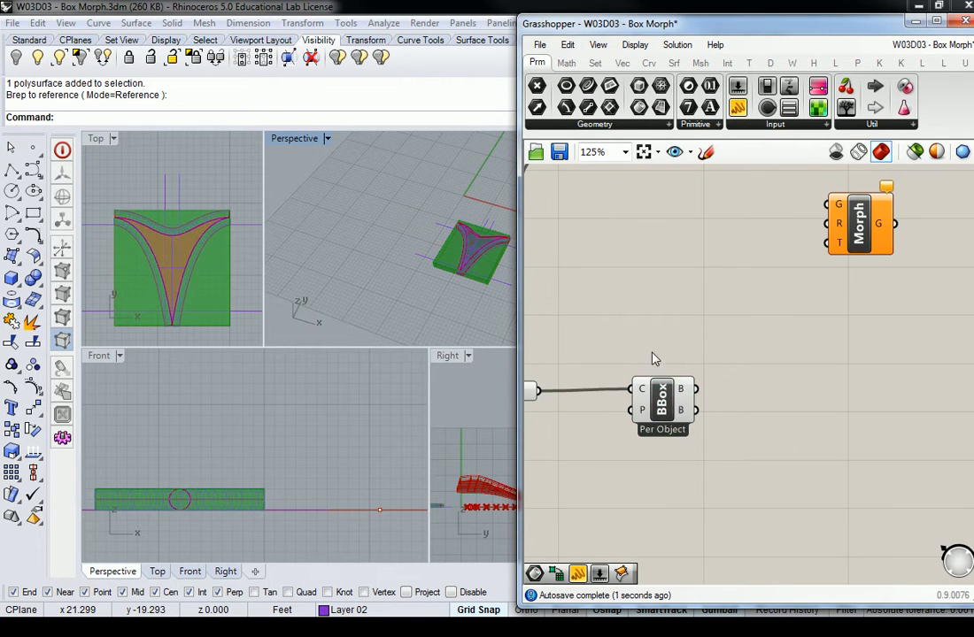
left_click(734, 323)
right_click(734, 323)
left_click(740, 218)
Wire the Brep into Morph's geometry input, the bounding box into its reference and the SBox output into its target.
scroll(733, 218, "down", 1)
right_click_drag(756, 222, 769, 282)
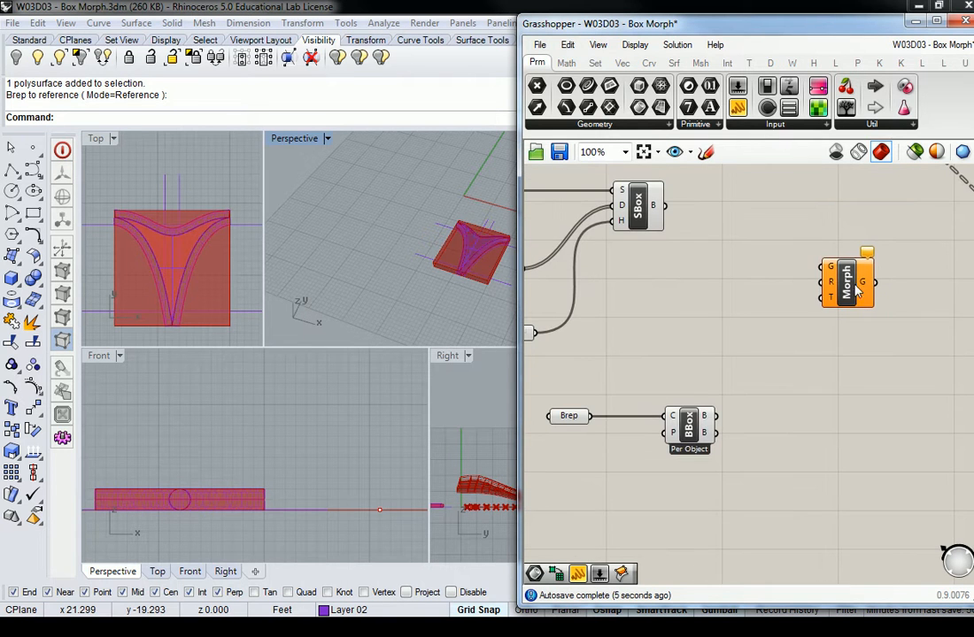
left_click_drag(855, 304, 854, 323)
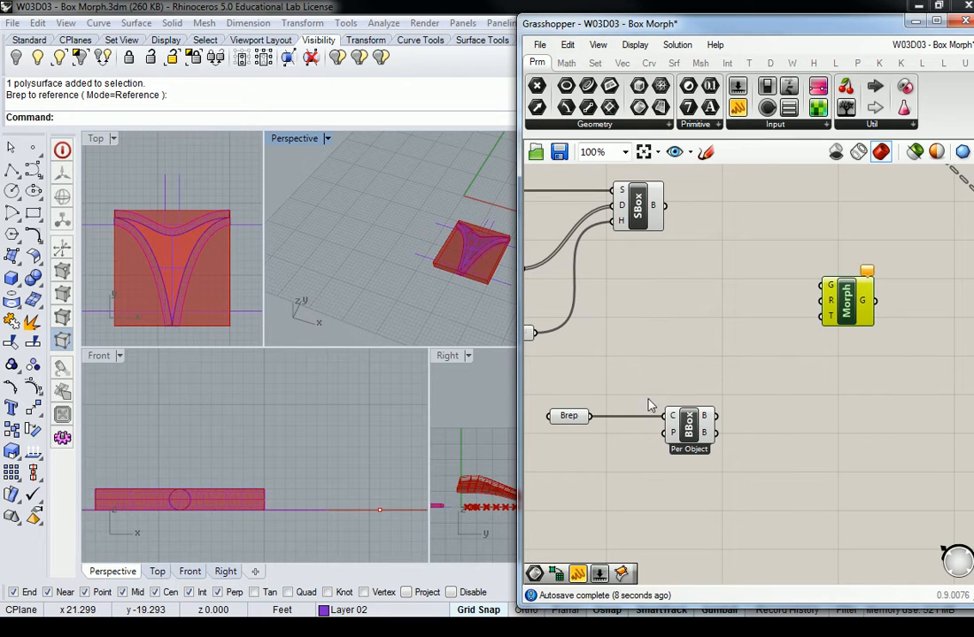
left_click_drag(593, 417, 816, 294)
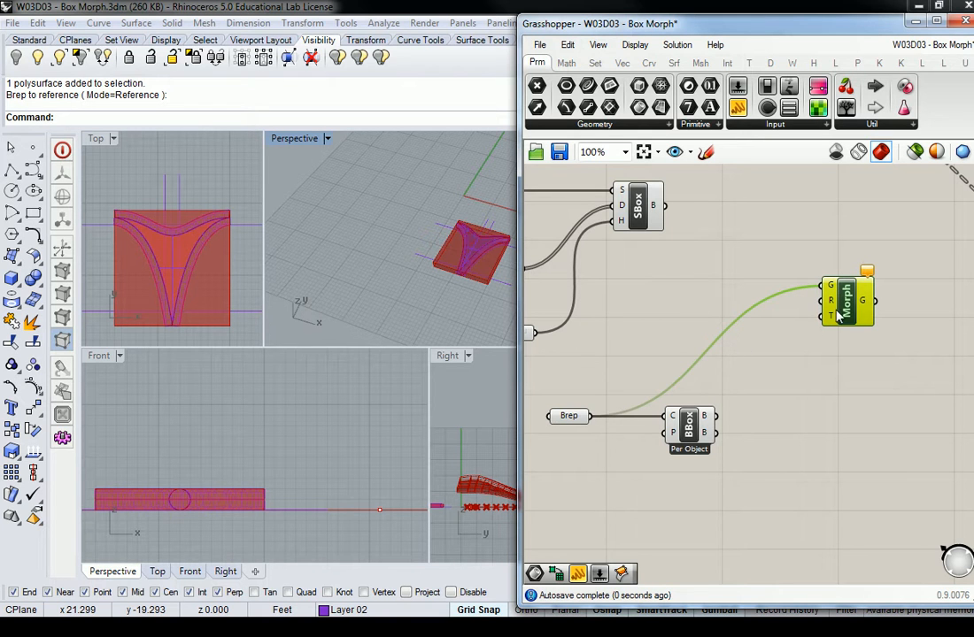
left_click_drag(718, 417, 824, 301)
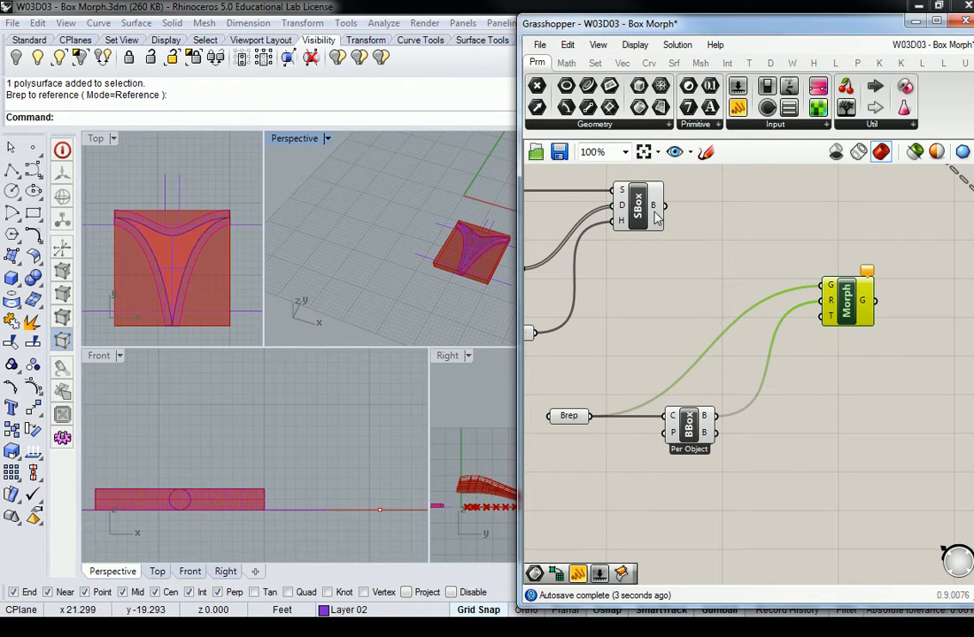
left_click_drag(671, 207, 816, 322)
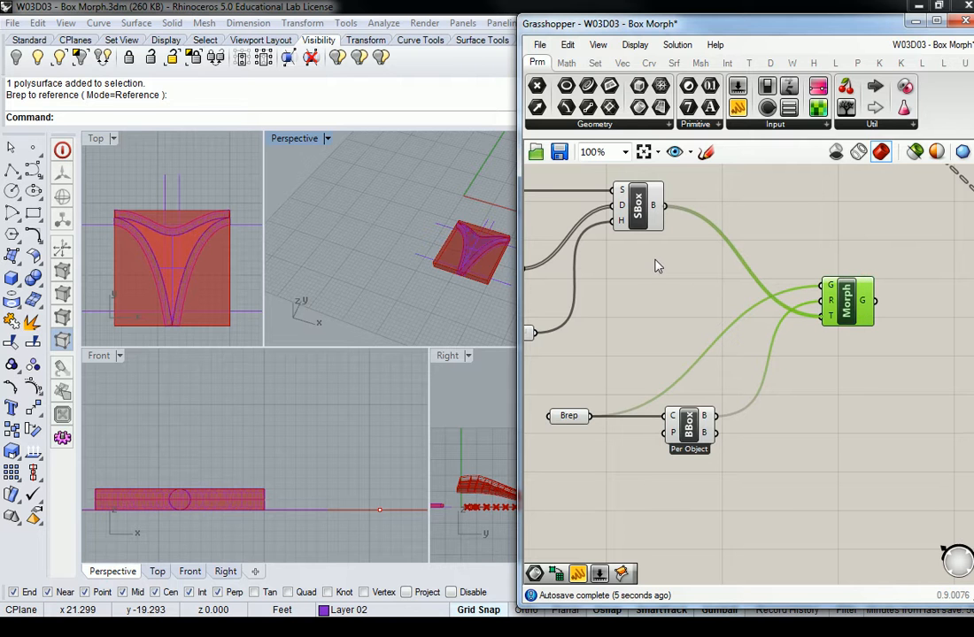
Maximize the Perspective viewport in Rhino and examine the morphed components across the patch surface.
left_click(770, 254)
double_click(308, 142)
scroll(351, 232, "down", 10)
right_click_drag(408, 223, 261, 298, "shift")
scroll(392, 346, "up", 15)
right_click_drag(478, 323, 429, 317, "shift")
scroll(391, 258, "down", 7)
right_click_drag(391, 258, 486, 352)
Turn off the preview of the upstream components, including Patch, SBox and Bounding Box, leaving Morph out of the selection.
left_click(763, 285)
scroll(762, 284, "down", 2)
right_click_drag(762, 281, 812, 366)
scroll(812, 366, "down", 3)
left_click_drag(815, 241, 642, 445)
middle_click(698, 341)
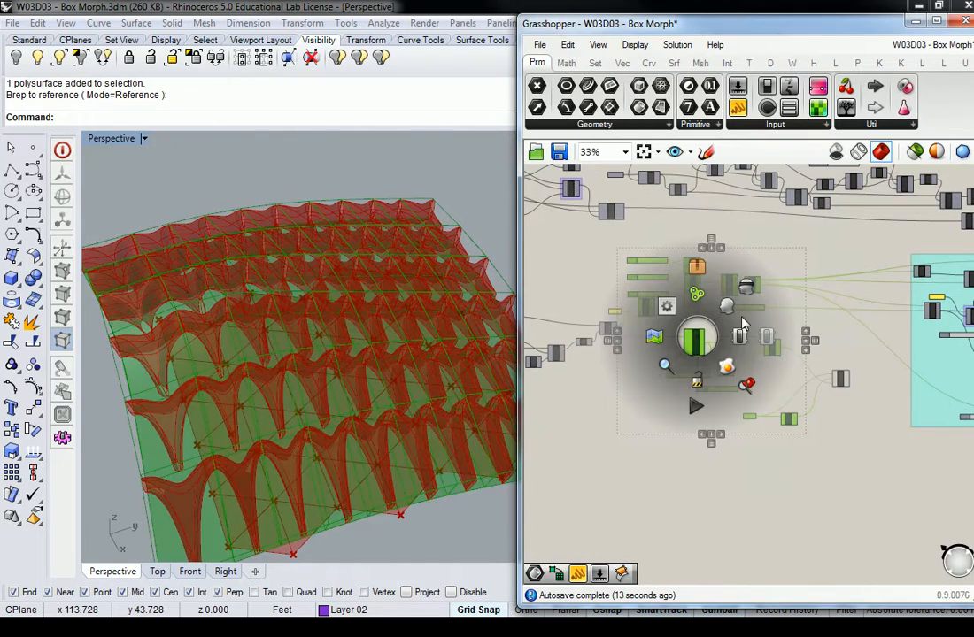
left_click(747, 287)
Inspect up close how the morphed components sit against the panels and points of the surface.
right_click_drag(420, 338, 329, 281)
scroll(326, 219, "up", 3)
scroll(326, 219, "up", 2)
right_click_drag(329, 281, 307, 251, "shift")
scroll(307, 251, "down", 4)
scroll(306, 252, "up", 4)
right_click_drag(254, 273, 292, 354)
Set the Height slider feeding the SBox component to -2 and inspect the mapped components on the surface.
left_click(757, 465)
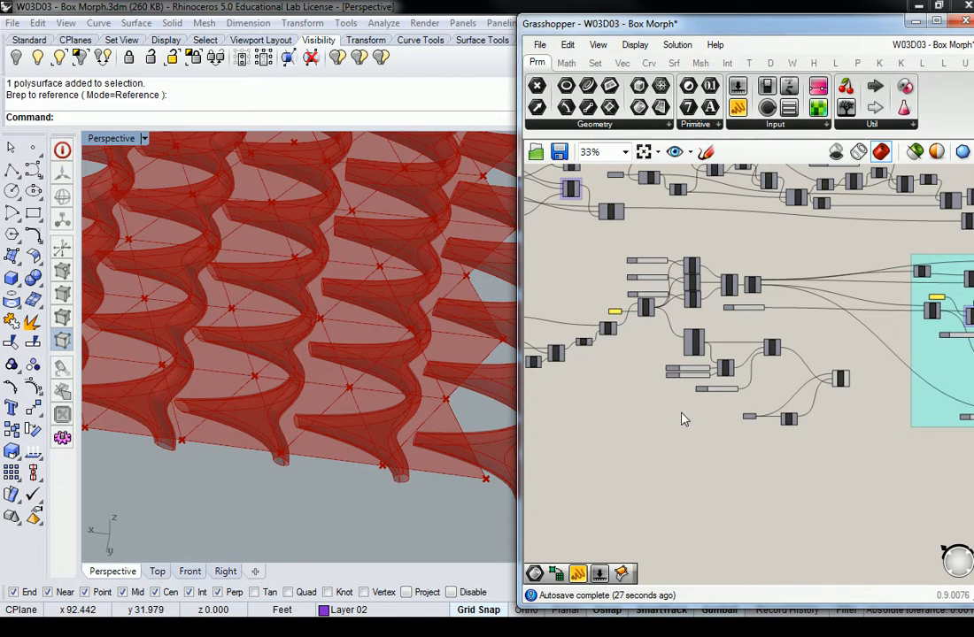
scroll(722, 307, "up", 5)
scroll(722, 307, "down", 3)
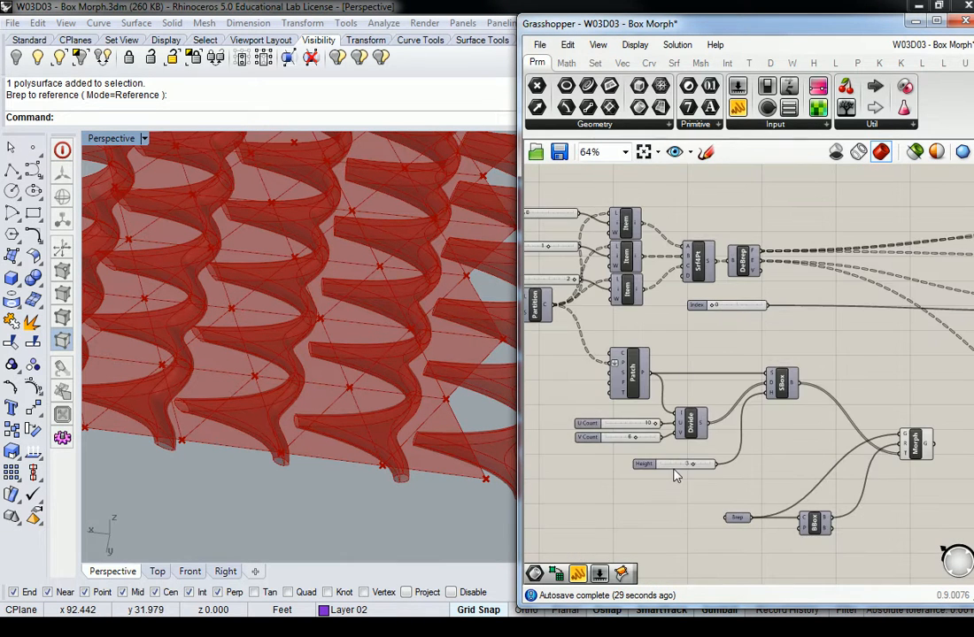
scroll(703, 467, "up", 3)
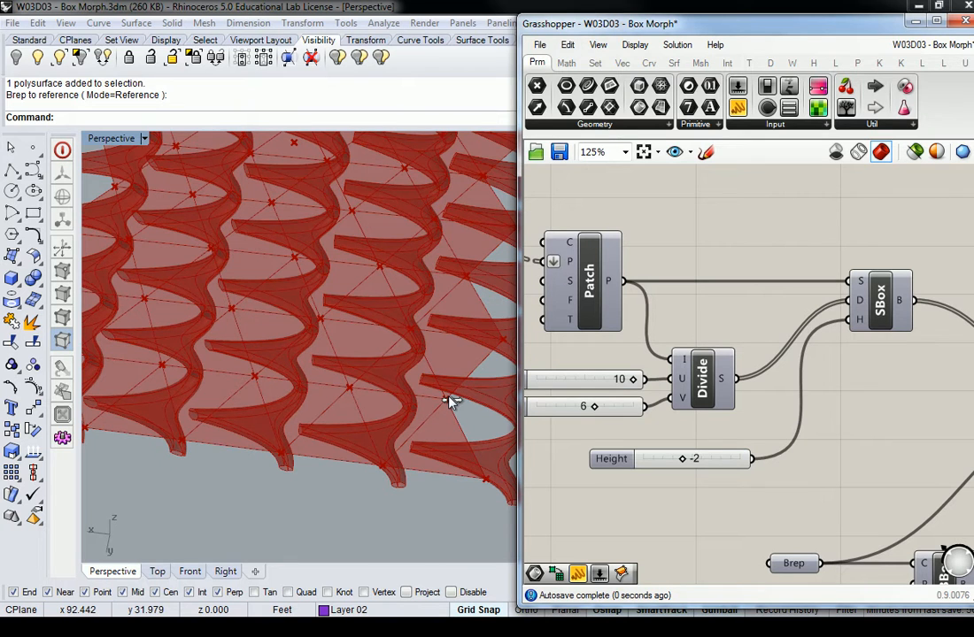
right_click_drag(449, 398, 418, 505)
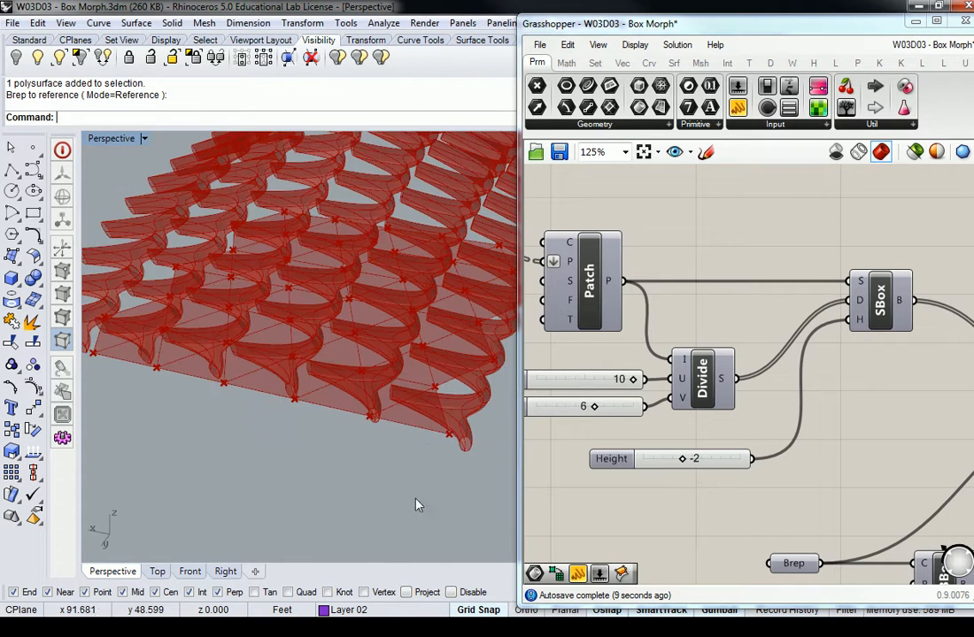
right_click_drag(427, 442, 346, 339)
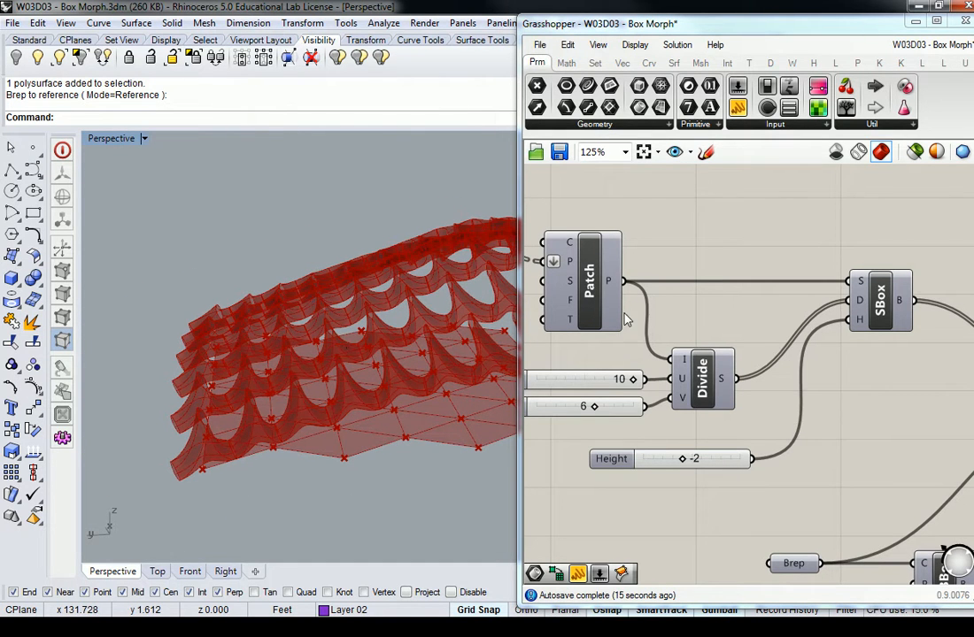
Review the surface box and Morph part of the definition together with the mapped components.
scroll(679, 238, "down", 4)
right_click_drag(756, 289, 685, 358)
scroll(807, 369, "up", 3)
scroll(807, 373, "up", 1)
left_click(807, 374)
right_click_drag(341, 256, 359, 343)
left_click(631, 289)
scroll(639, 288, "down", 2)
scroll(626, 335, "down", 4)
Locate the original three-armed polysurface in Rhino and examine it within its square outline.
left_click(405, 215)
scroll(405, 223, "down", 8)
right_click_drag(405, 226, 349, 259)
scroll(349, 259, "down", 5)
right_click_drag(448, 264, 303, 322, "shift")
scroll(267, 340, "up", 10)
right_click_drag(162, 334, 261, 320, "shift")
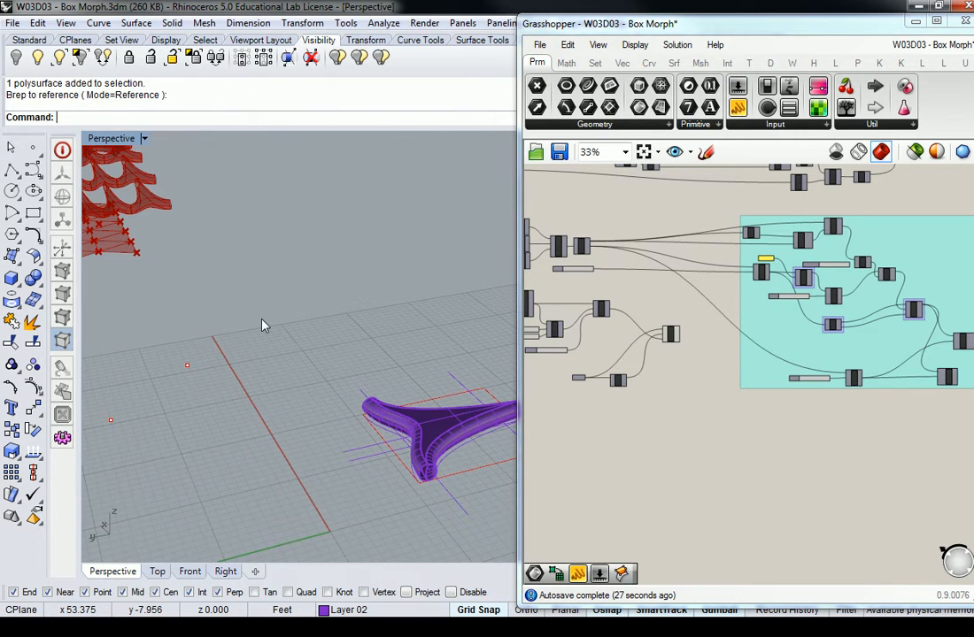
right_click_drag(369, 323, 379, 405)
right_click_drag(469, 391, 337, 372, "shift")
left_click(337, 378)
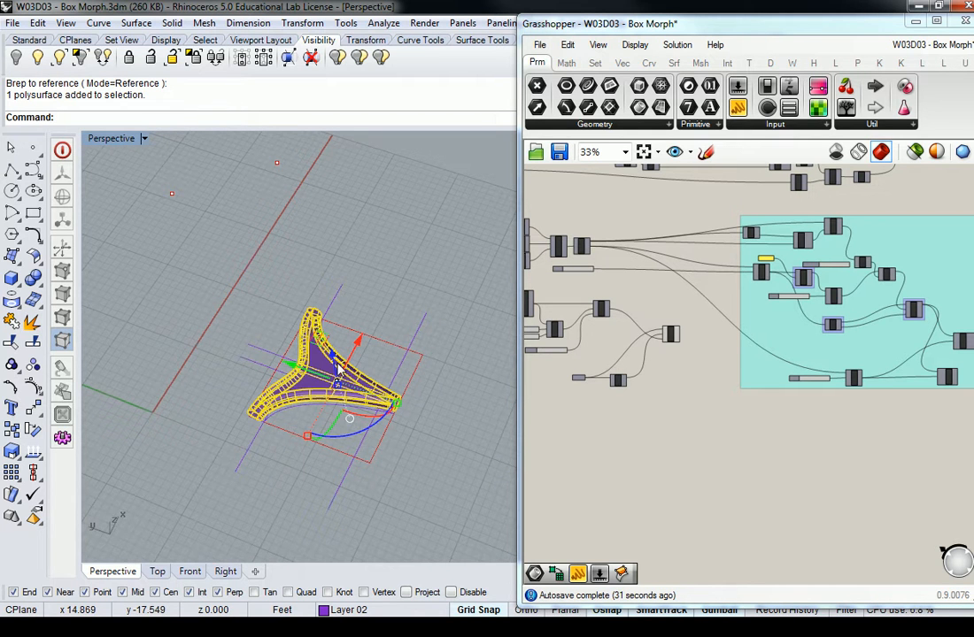
right_click_drag(556, 395, 703, 402)
Copy the square outline around the three-armed polysurface to the free area beside it.
left_click(379, 339)
right_click_drag(375, 350, 380, 327)
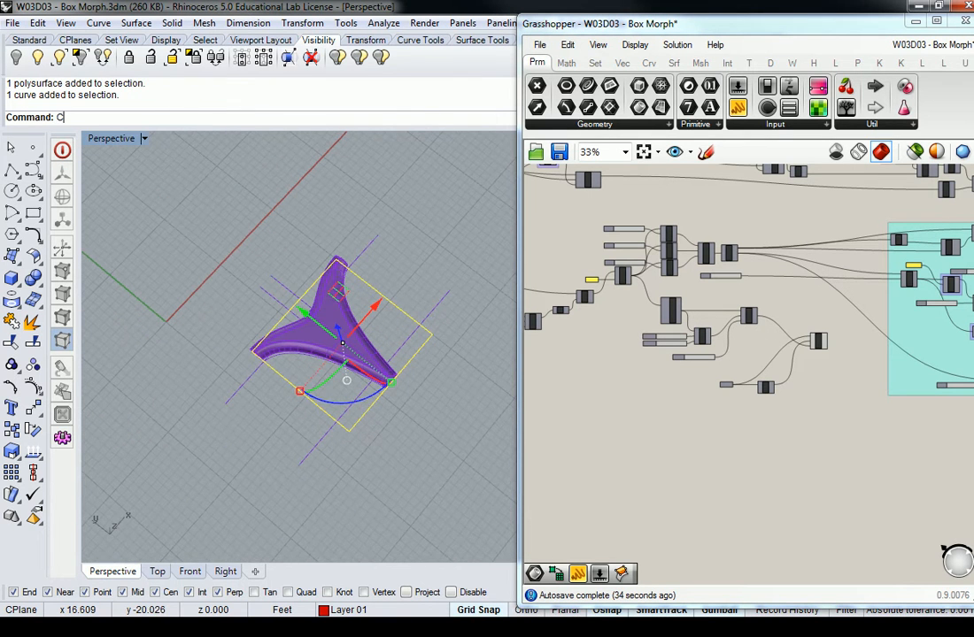
type("opy")
key("Return")
left_click(370, 315)
scroll(492, 210, "up", 3)
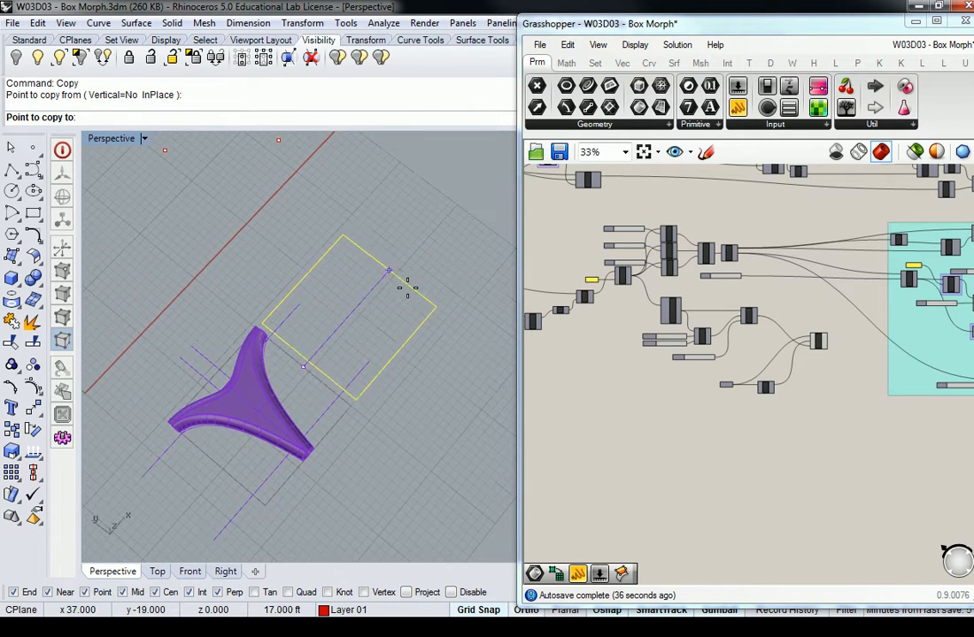
left_click(371, 212)
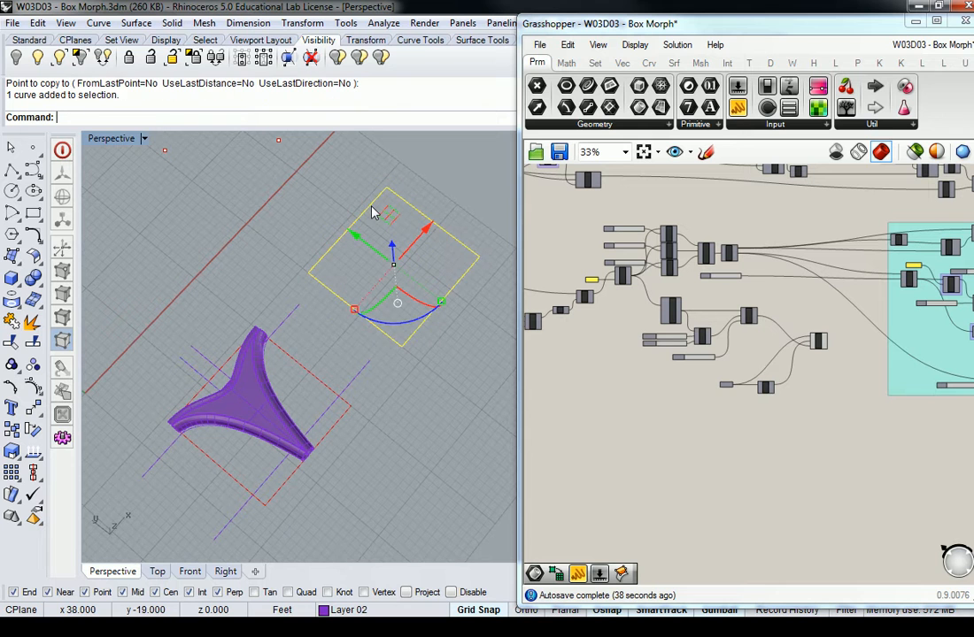
Explode the copied square into separate segments and delete the edge nearest the red X axis.
type("Explode")
key("Return")
left_click(359, 218)
scroll(345, 233, "up", 5)
right_click_drag(397, 257, 384, 266)
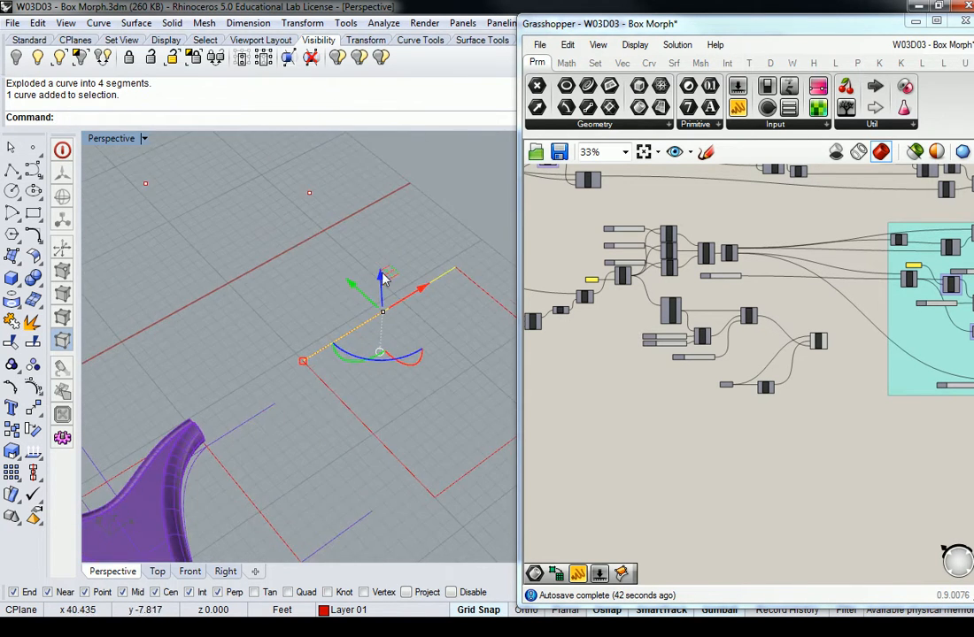
scroll(390, 270, "up", 1)
right_click_drag(422, 316, 266, 289)
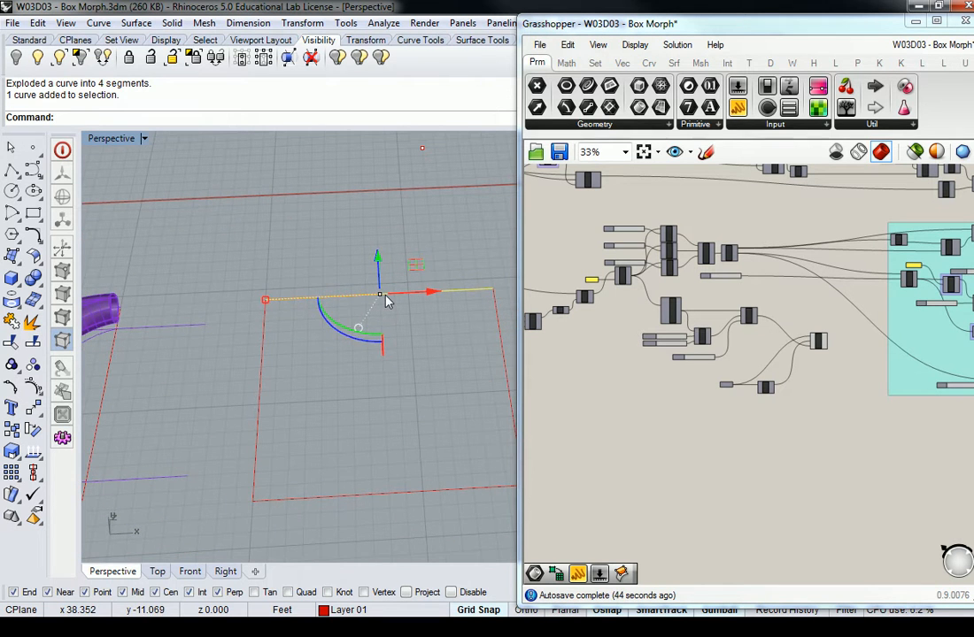
key("Delete")
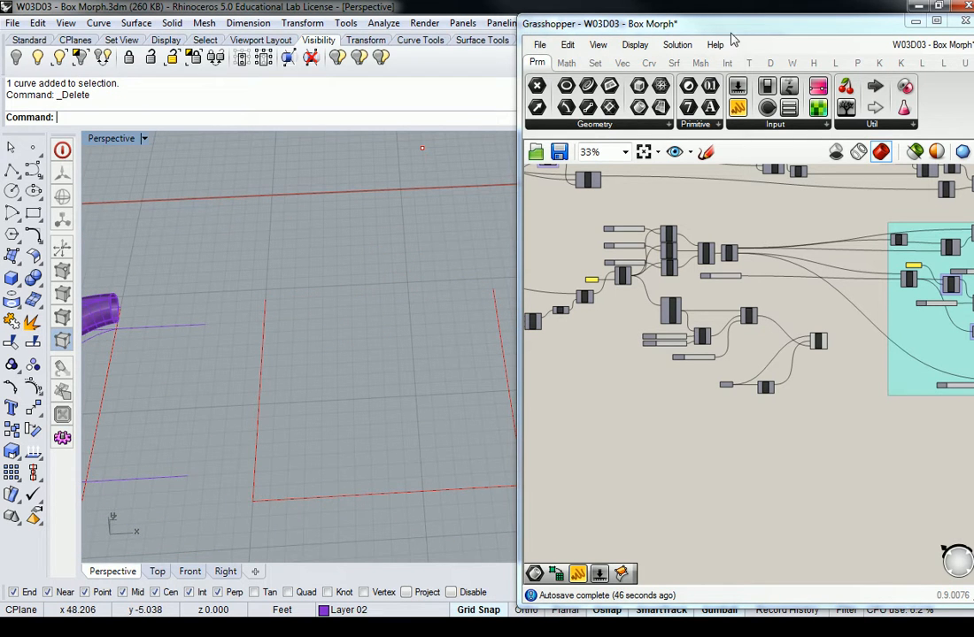
Make Layer 01 current and draw a degree 3 curve through the two corners and midpoint of the square's open side.
left_click_drag(762, 15, 761, 269)
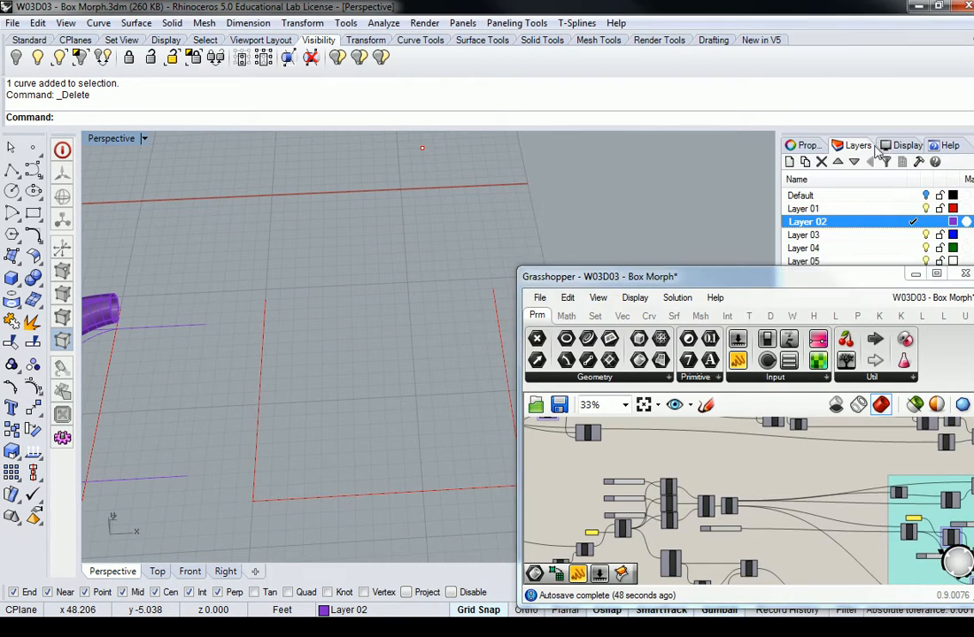
left_click(912, 209)
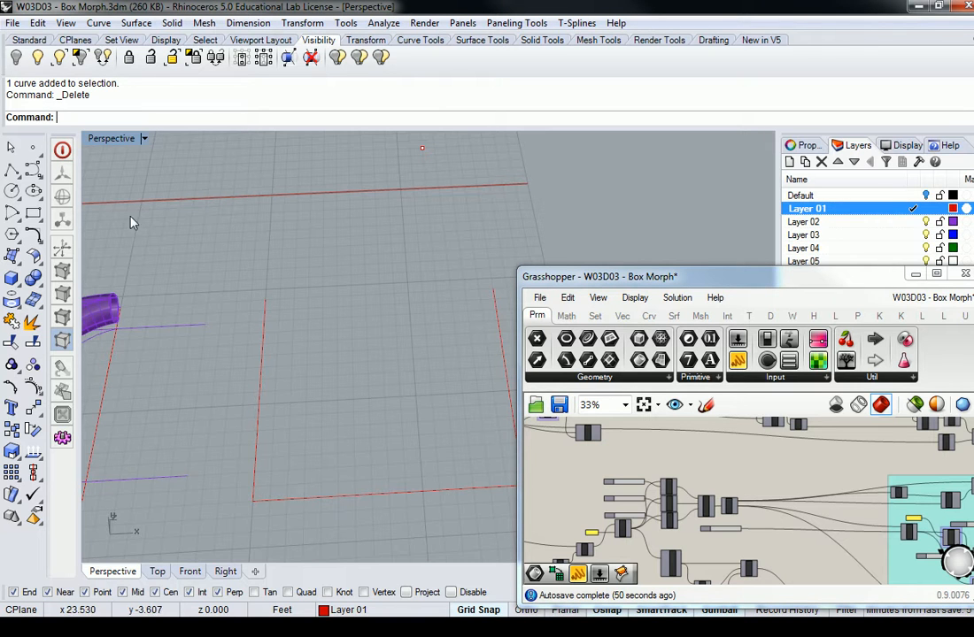
left_click(34, 168)
left_click(264, 299)
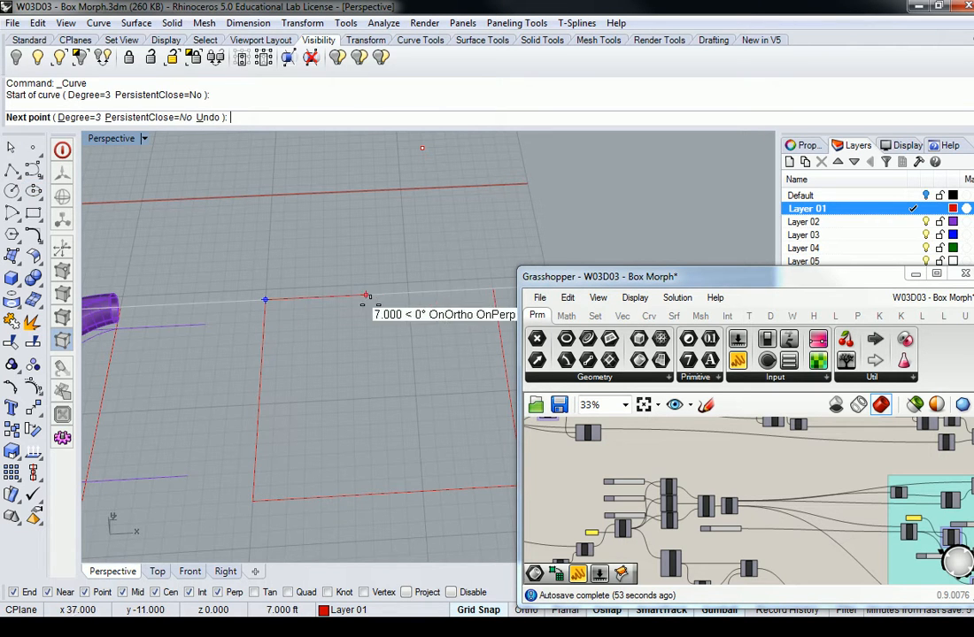
left_click(393, 293)
left_click(492, 291)
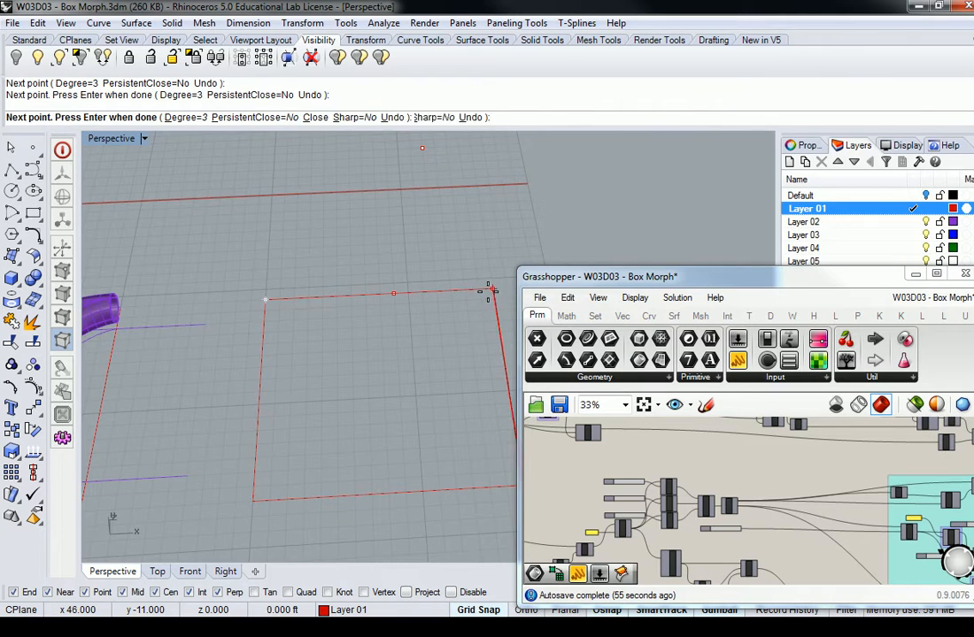
key("Return")
Show the edit points of the new curve on the square's open side.
left_click(386, 293)
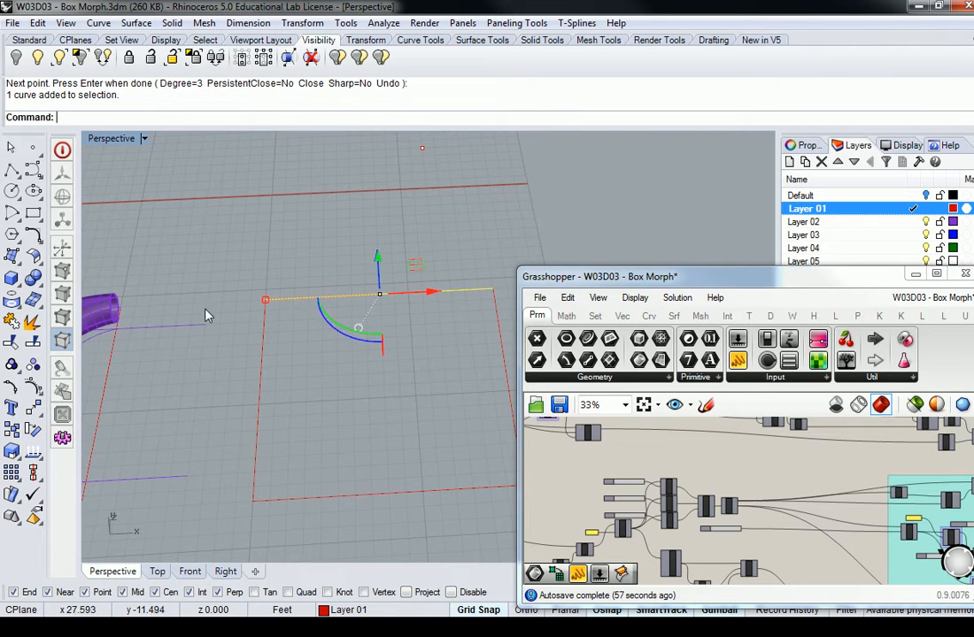
key("F10")
left_click(385, 294)
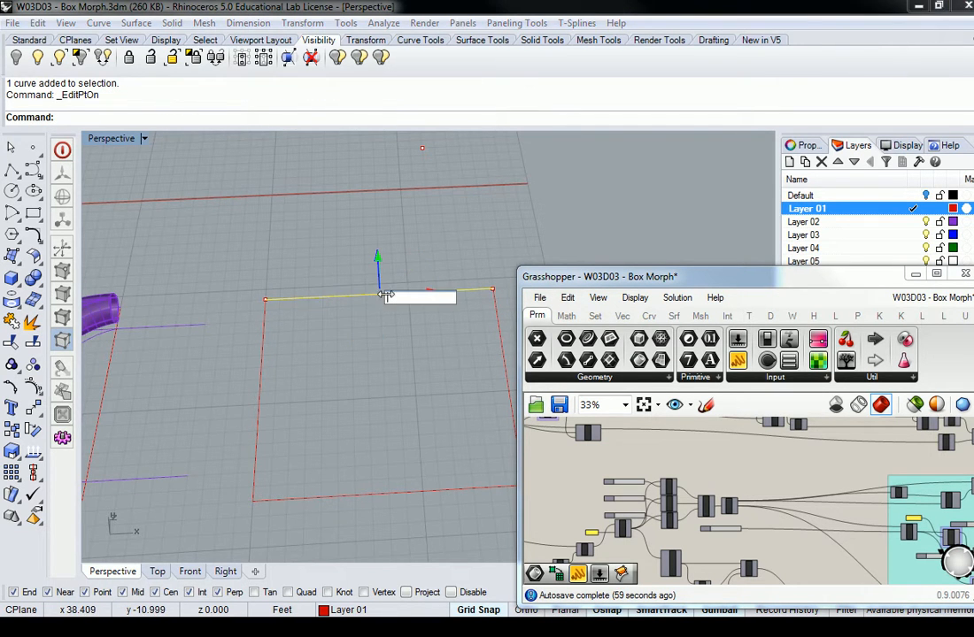
key("Escape")
scroll(387, 294, "up", 10)
left_click(385, 295)
key("Escape")
Raise the curve's middle edit point vertically to bend the curve into an arch above the square.
left_click(386, 295)
left_click_drag(387, 296, 357, 301)
scroll(363, 283, "down", 6)
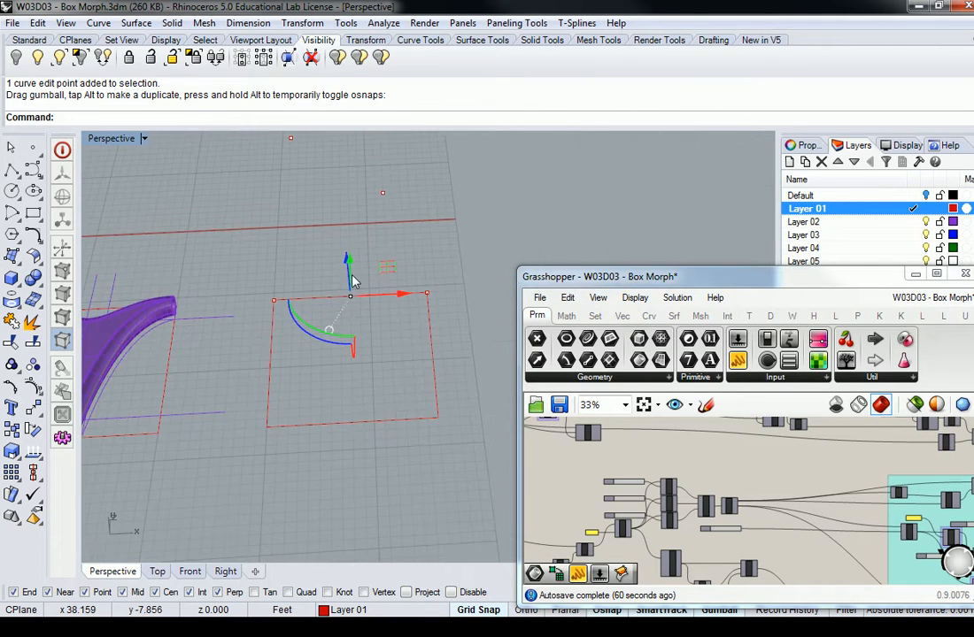
left_click_drag(376, 249, 373, 211)
left_click(471, 278)
right_click_drag(471, 286, 423, 261)
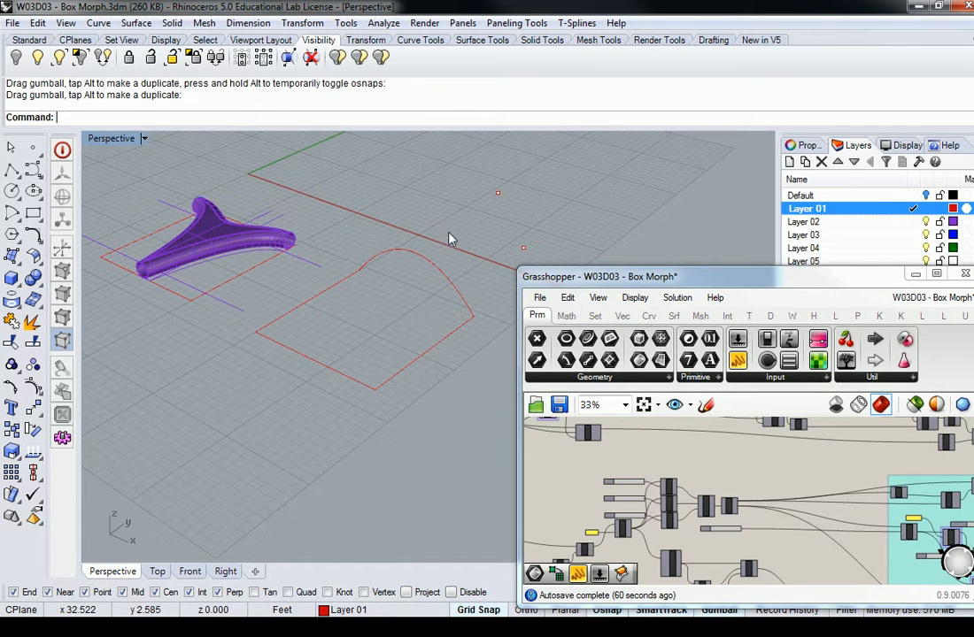
left_click_drag(381, 332, 335, 381)
left_click(405, 320)
left_click_drag(363, 370, 363, 368)
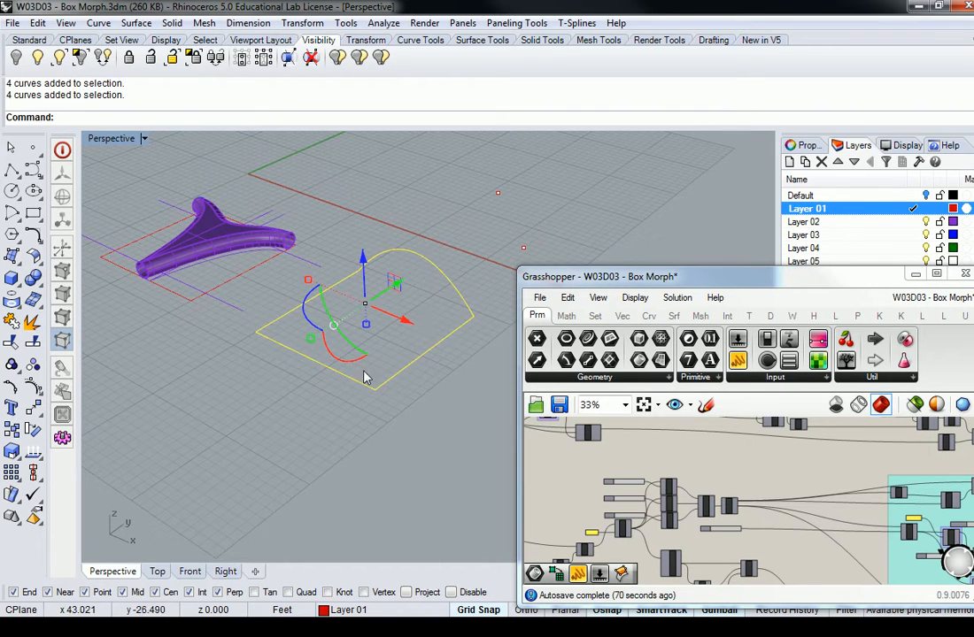
left_click(430, 322)
type("Se")
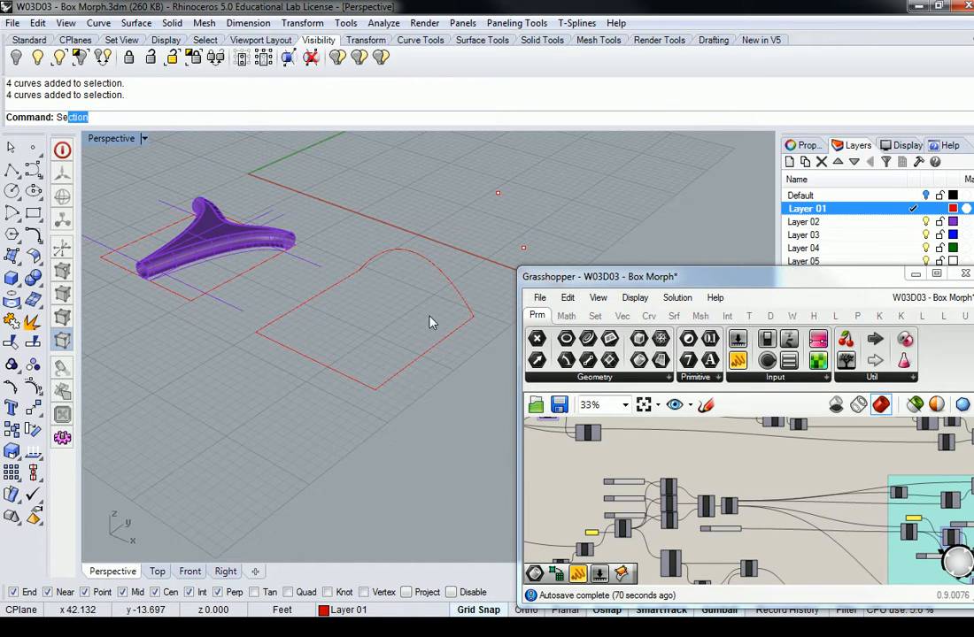
key("Escape")
type(";pft")
key("Return")
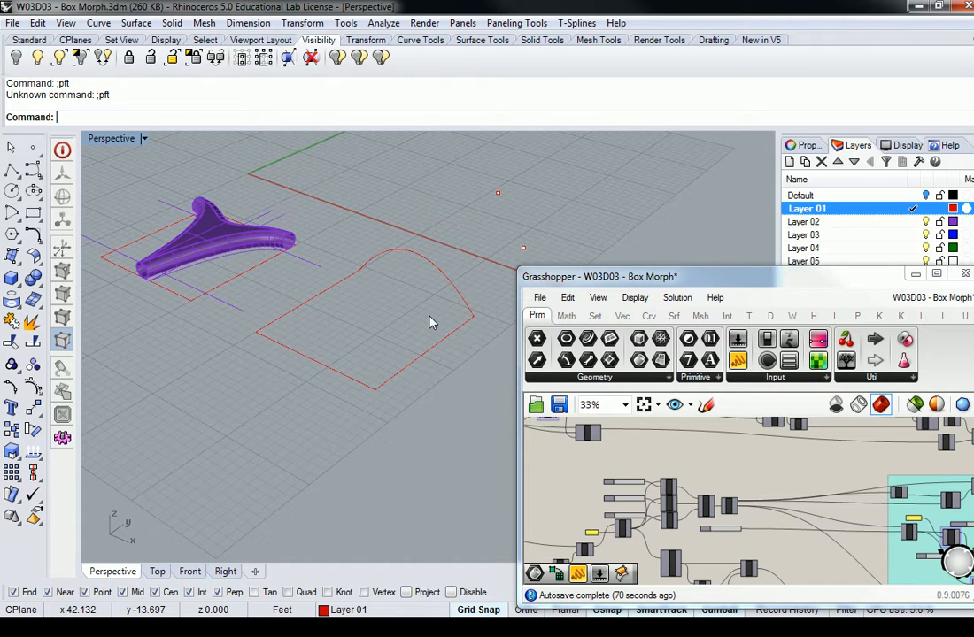
Loft a surface between the arched curve and the straight edge opposite it on the copied square.
type("loft")
key("Return")
right_click_drag(430, 322, 416, 266)
left_click(400, 271)
left_click(361, 387)
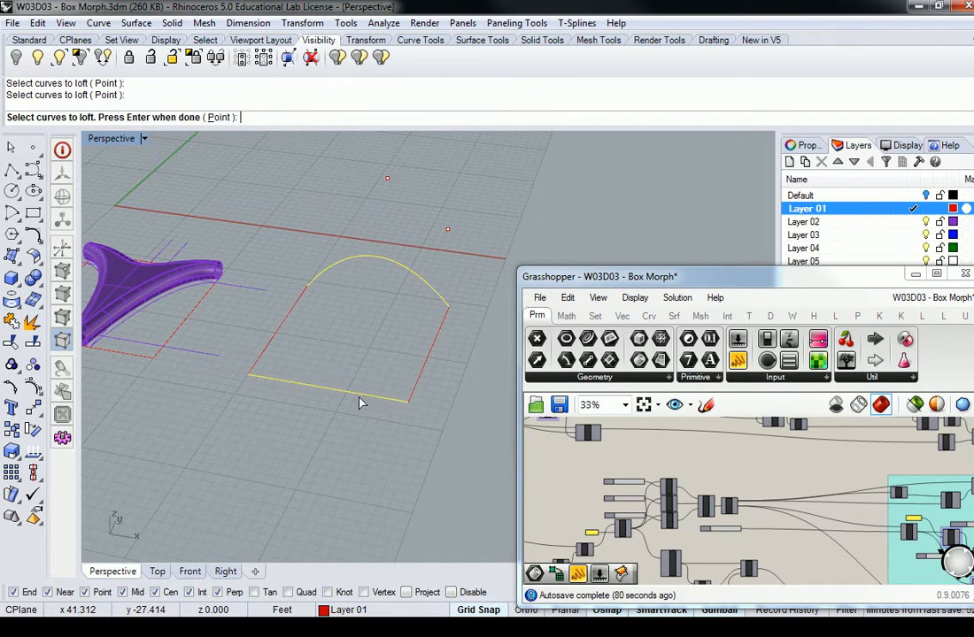
key("Return")
key("Return")
right_click_drag(373, 368, 331, 317)
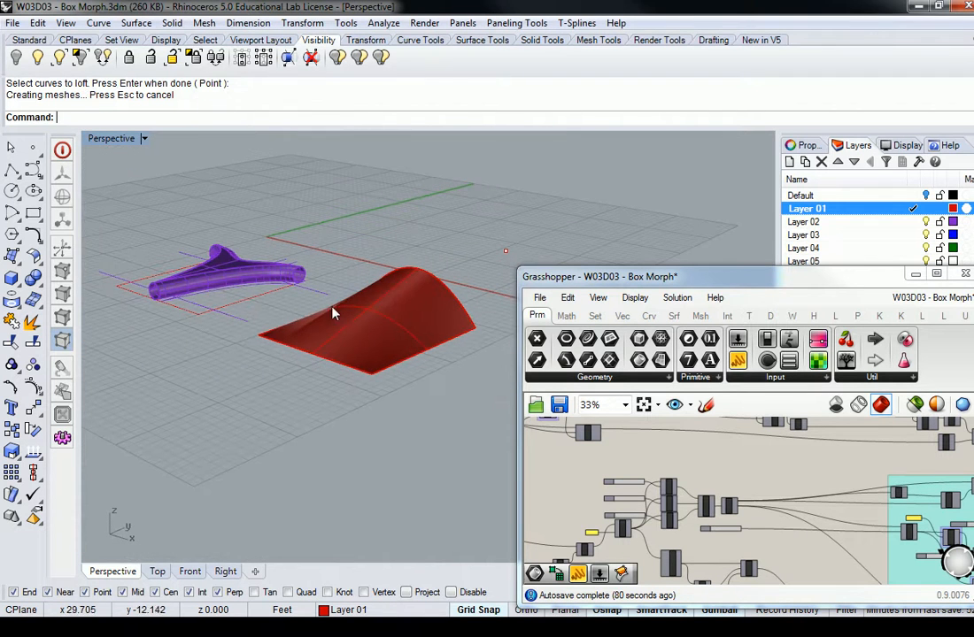
Assign the lofted surface to the Grasshopper Brep parameter feeding the bounding box, using Set Multiple Breps, and deselect the surface.
left_click(400, 289)
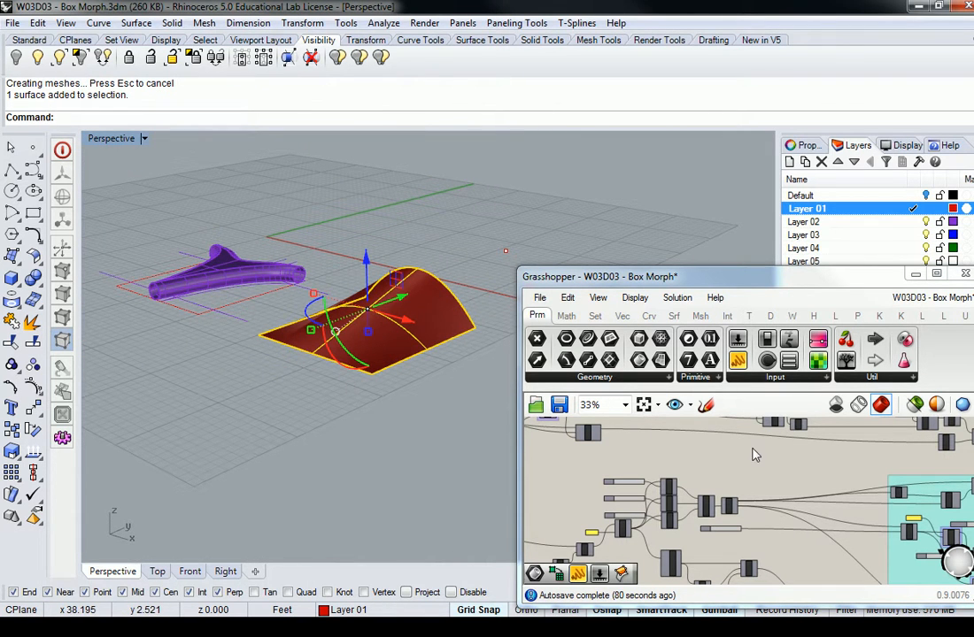
scroll(652, 436, "down", 2)
scroll(663, 435, "up", 5)
right_click_drag(610, 470, 703, 460)
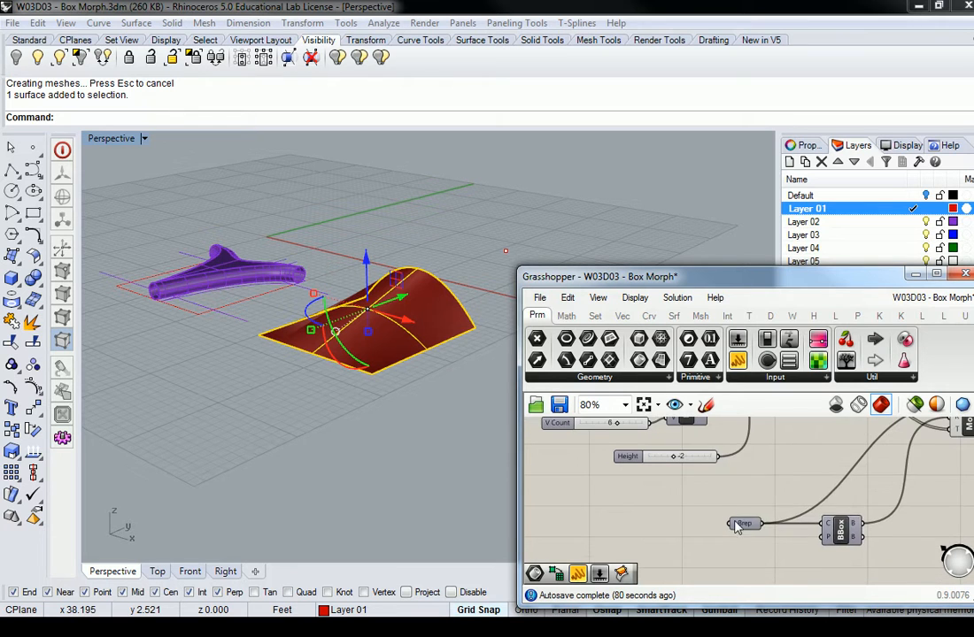
right_click(742, 515)
right_click(741, 523)
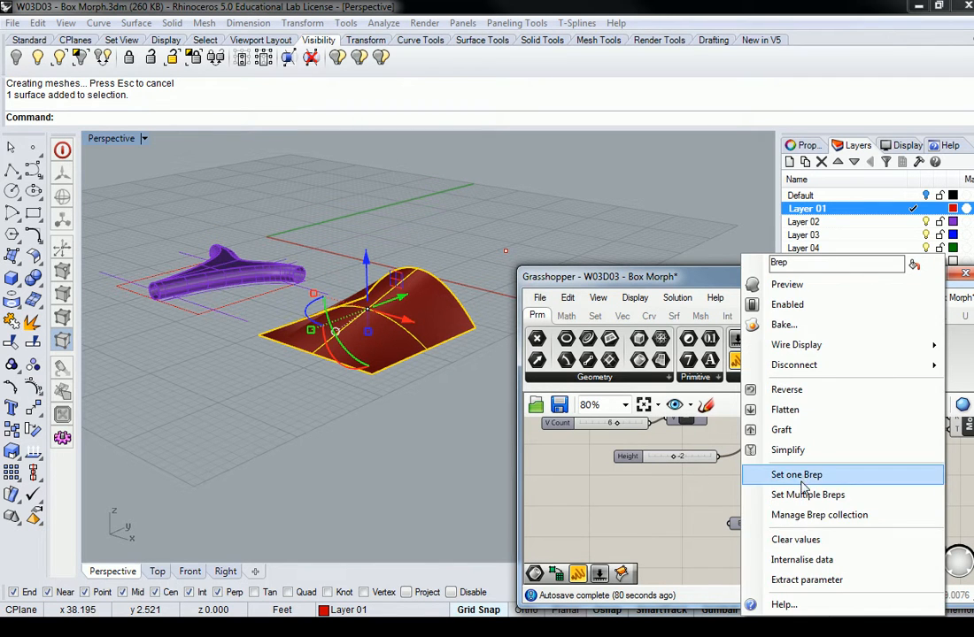
left_click(807, 494)
left_click(464, 248)
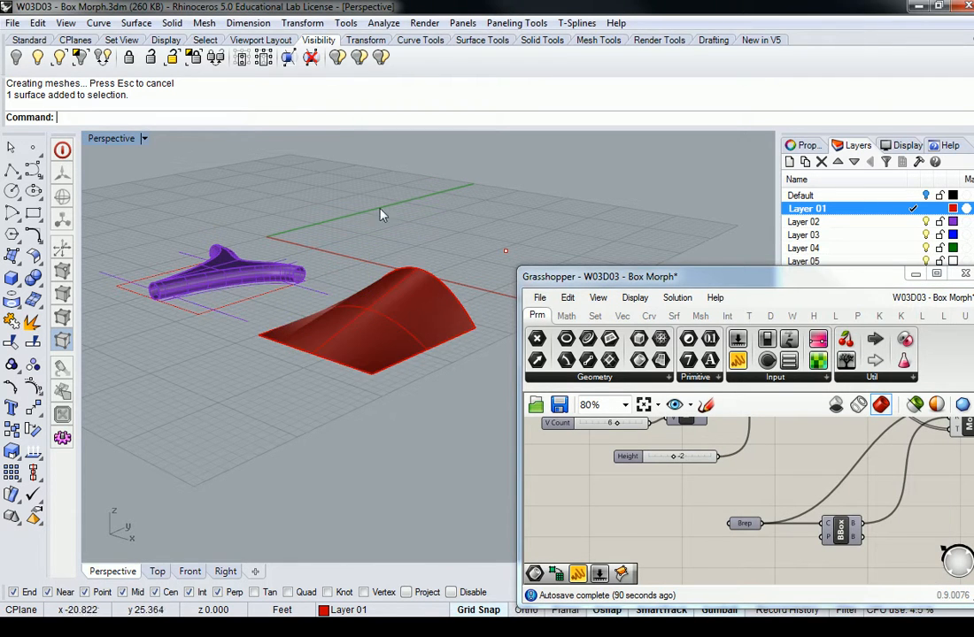
Examine the arched components morphed across the patch in the Perspective view, with the Grasshopper window resized beside the enlarged viewport.
double_click(111, 139)
right_click_drag(421, 191, 547, 211)
scroll(348, 221, "up", 6)
scroll(637, 178, "up", 6)
left_click_drag(519, 269, 619, 17)
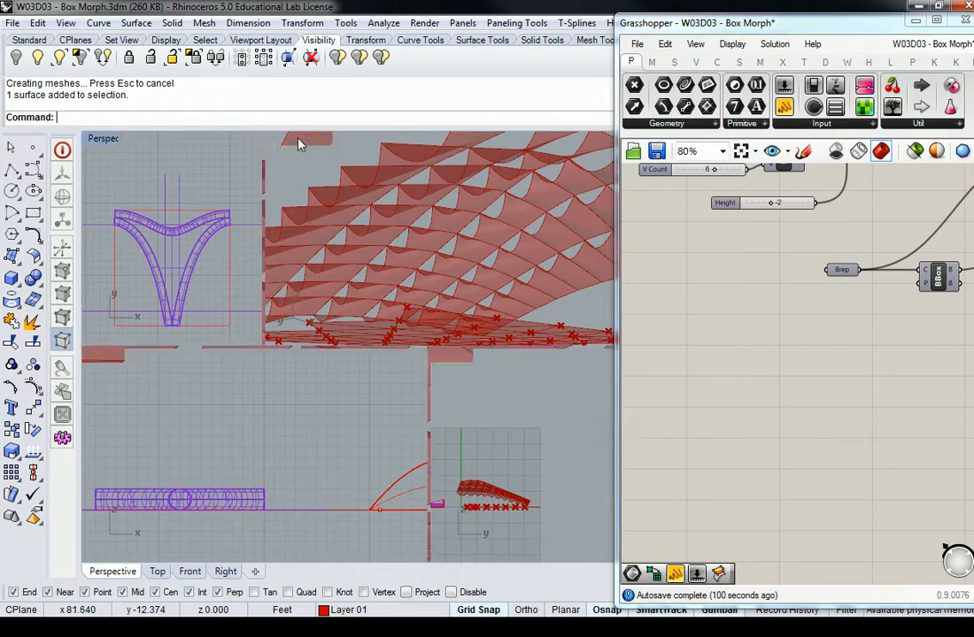
double_click(294, 138)
right_click_drag(482, 310, 417, 307)
right_click_drag(855, 367, 819, 376)
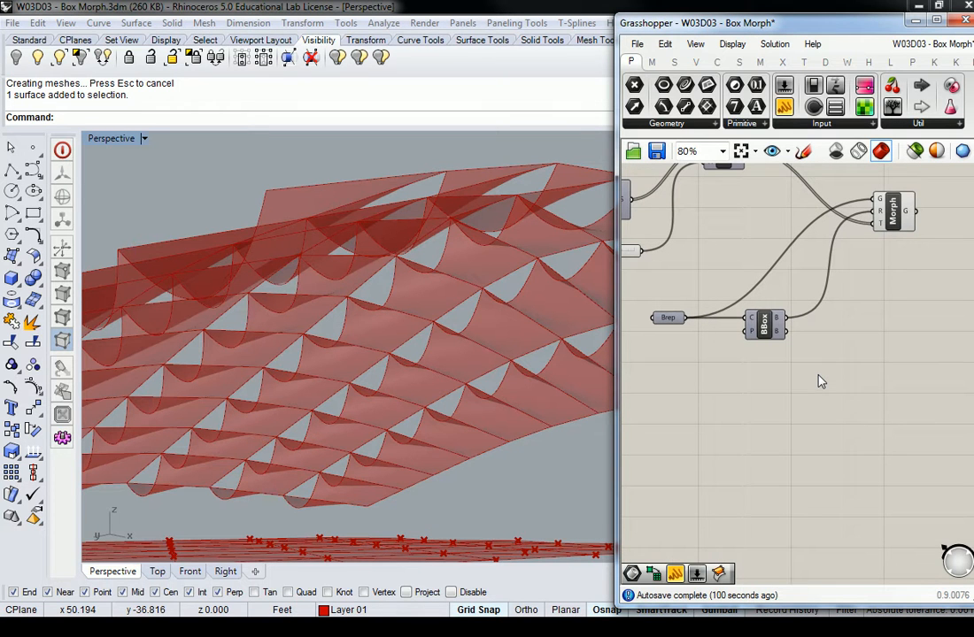